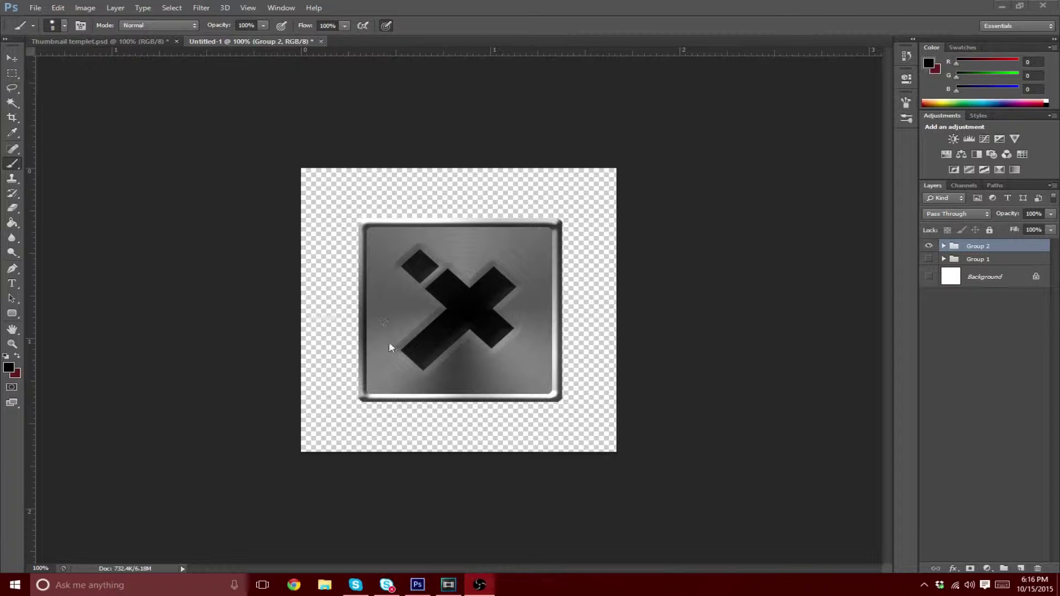
Step: Hide both Group 1 and Group 2 so the canvas is clear for a new layer
{"action": "left_click", "coordinate": [929, 246]}
{"action": "left_click", "coordinate": [929, 259]}
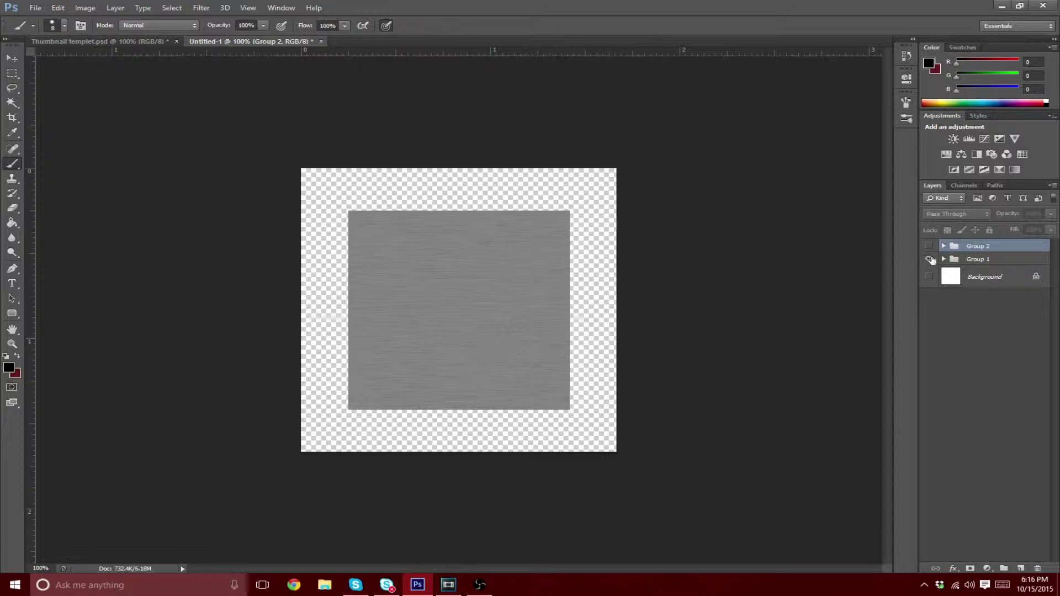
{"action": "left_click", "coordinate": [929, 245]}
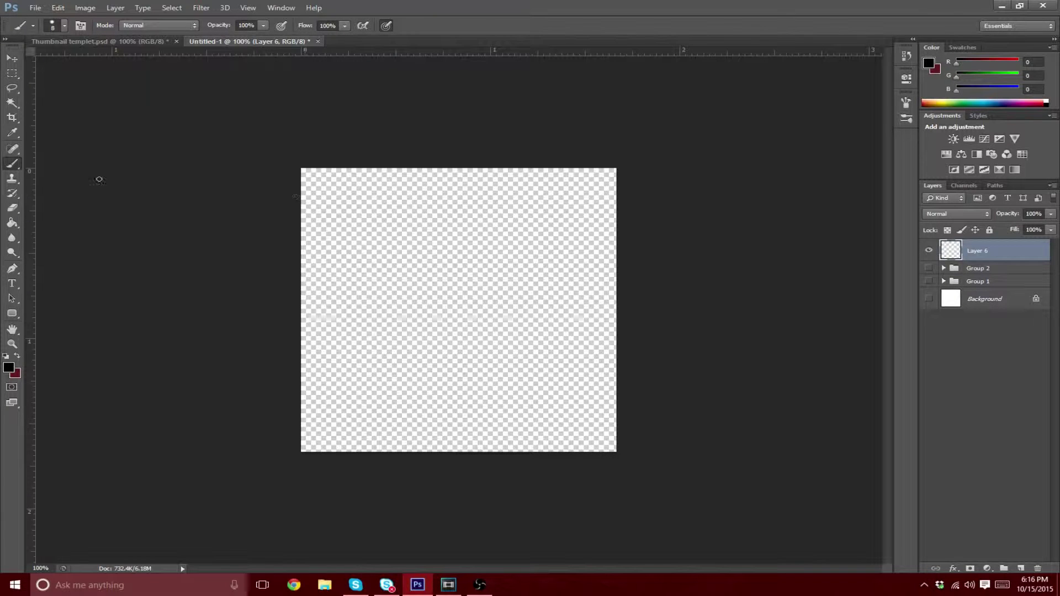
Step: Draw a square marquee selection about 1.387 in wide, roughly in the middle of the canvas on Layer 6
{"action": "left_click", "coordinate": [12, 77]}
{"action": "left_click_drag", "start_coordinate": [325, 197], "coordinate": [574, 440]}
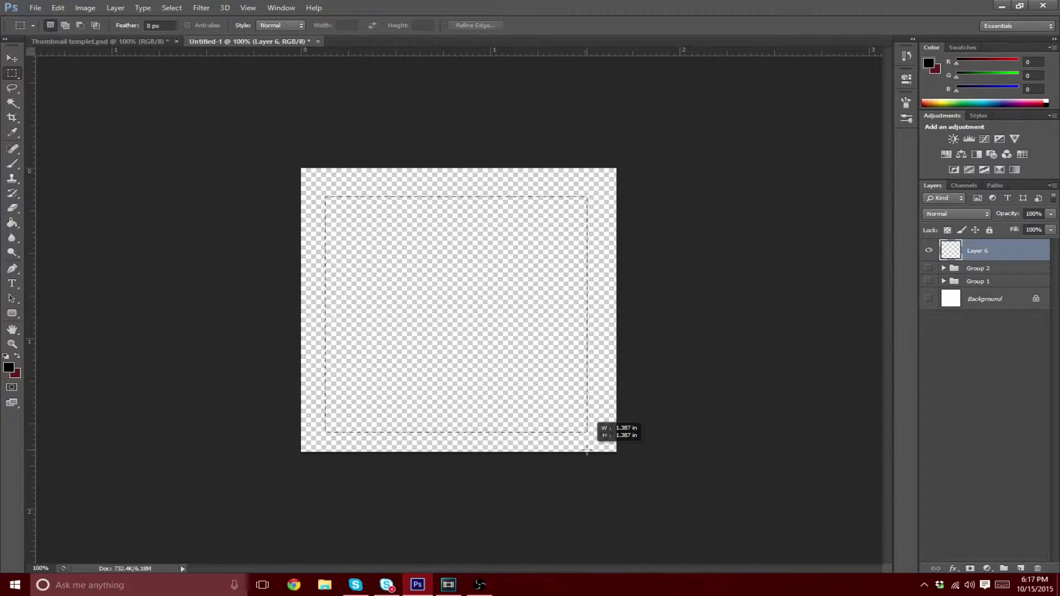
{"action": "left_click_drag", "start_coordinate": [587, 451], "coordinate": [587, 451]}
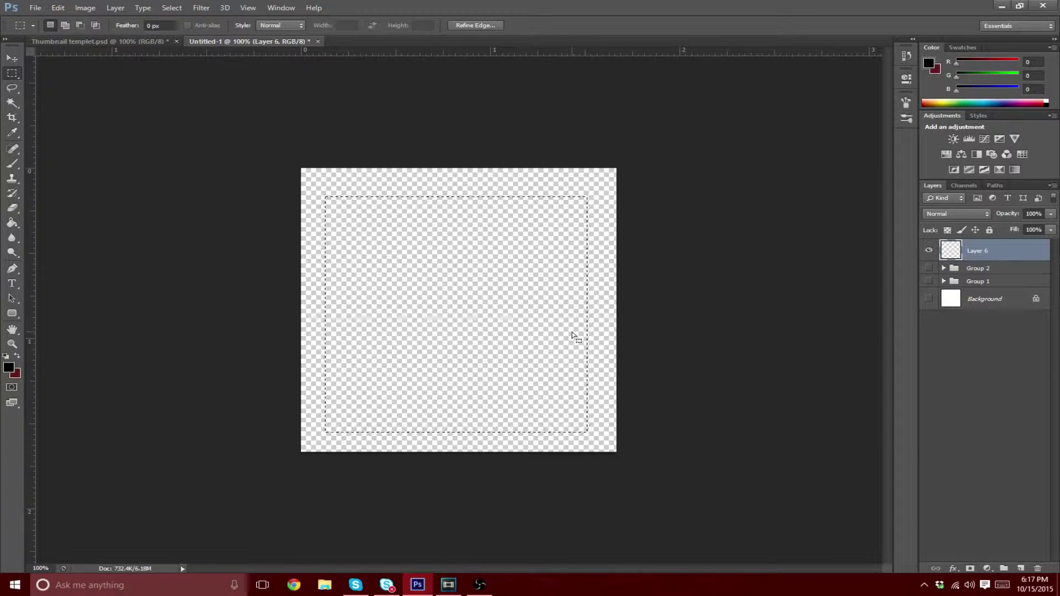
Step: Fill the square selection with dark grey #606060 and nudge the filled square slightly upward to centre it on the canvas
{"action": "left_click", "coordinate": [8, 368]}
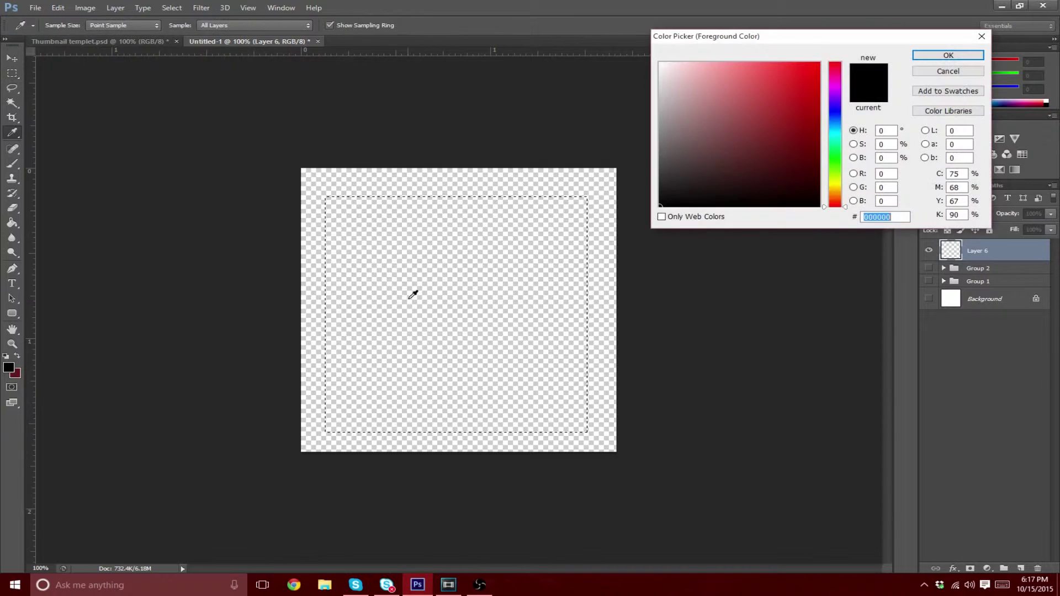
{"action": "left_click_drag", "start_coordinate": [804, 170], "coordinate": [660, 153]}
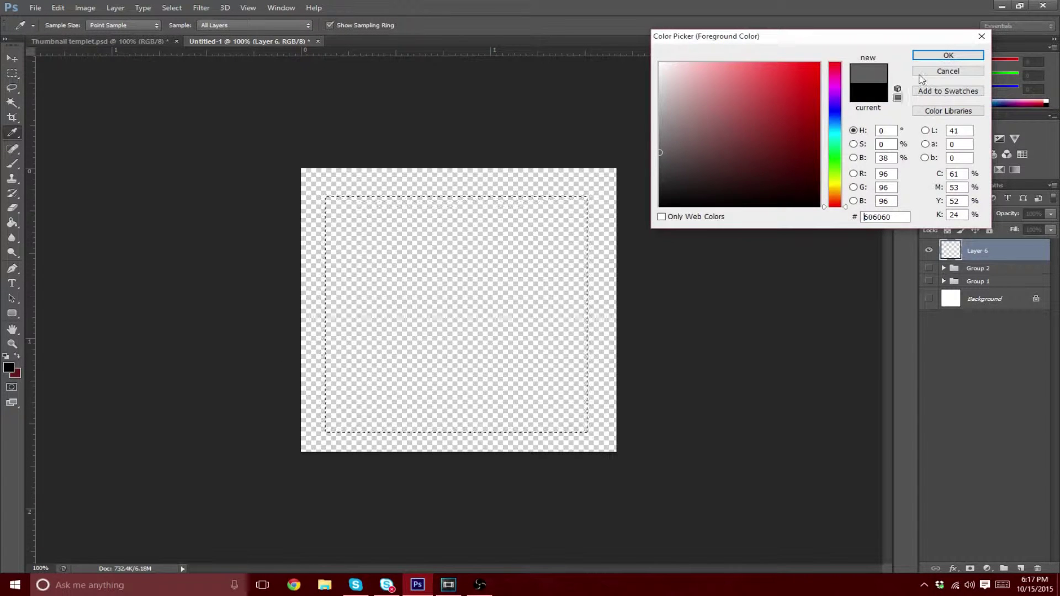
{"action": "left_click", "coordinate": [947, 55]}
{"action": "key", "text": "g"}
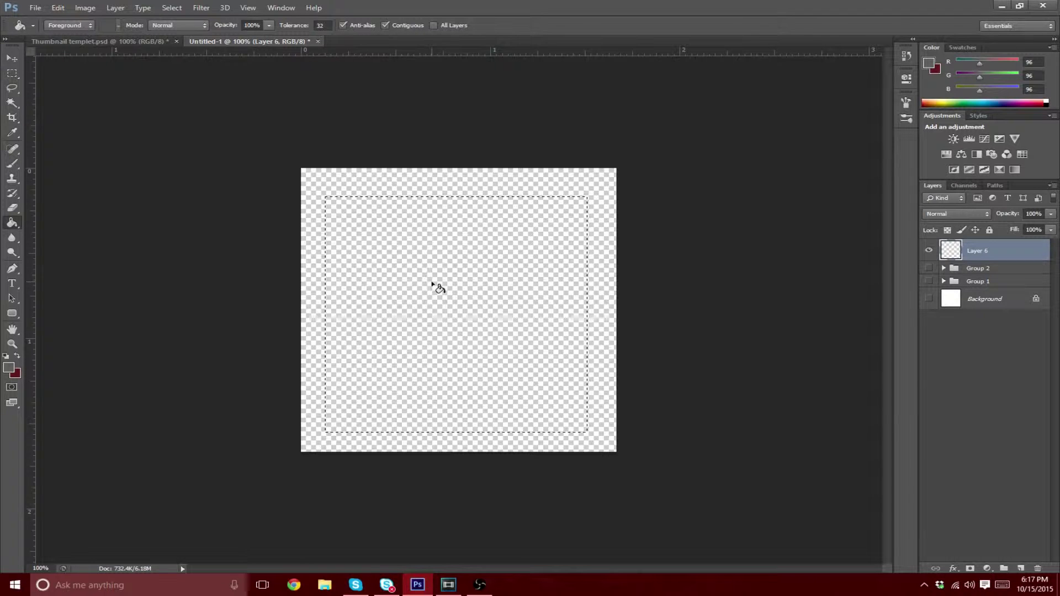
{"action": "left_click", "coordinate": [434, 285]}
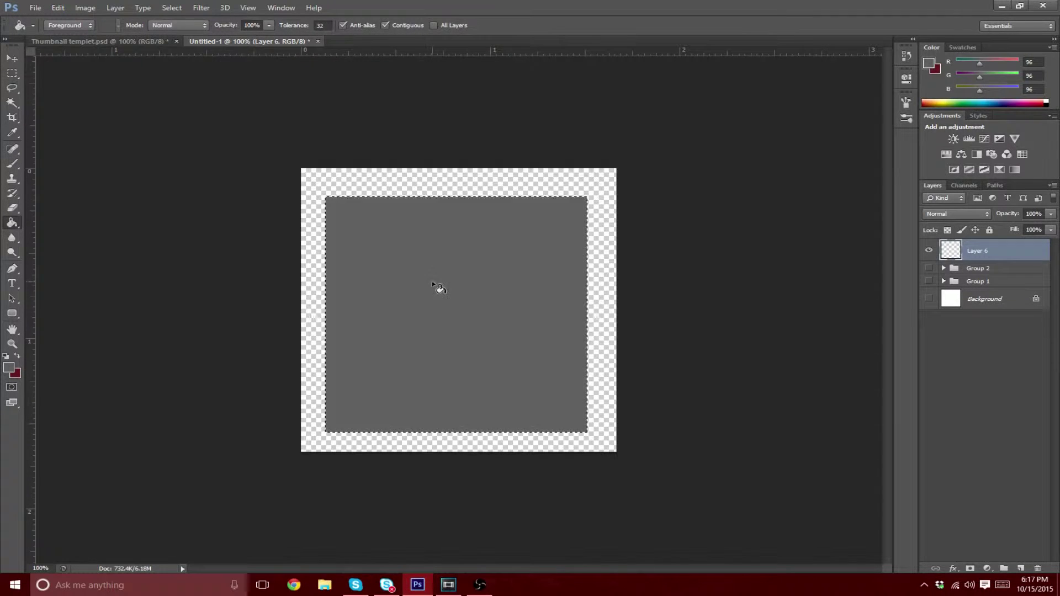
{"action": "left_click", "coordinate": [13, 60]}
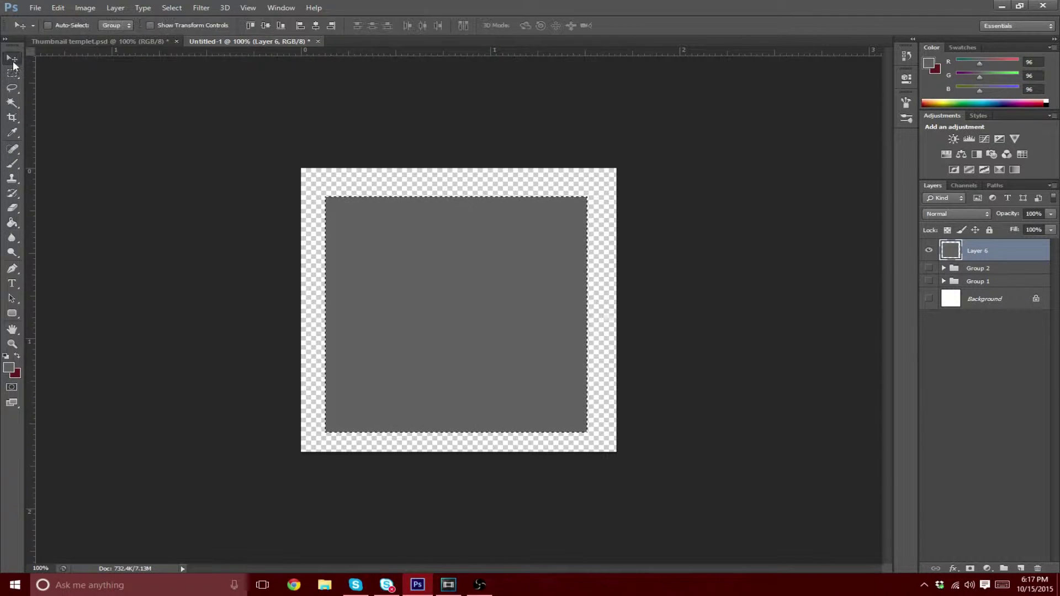
{"action": "mouse_move", "coordinate": [440, 288]}
{"action": "left_mouse_down"}
{"action": "mouse_move", "coordinate": [447, 274]}
{"action": "mouse_move", "coordinate": [441, 282]}
{"action": "left_mouse_up"}
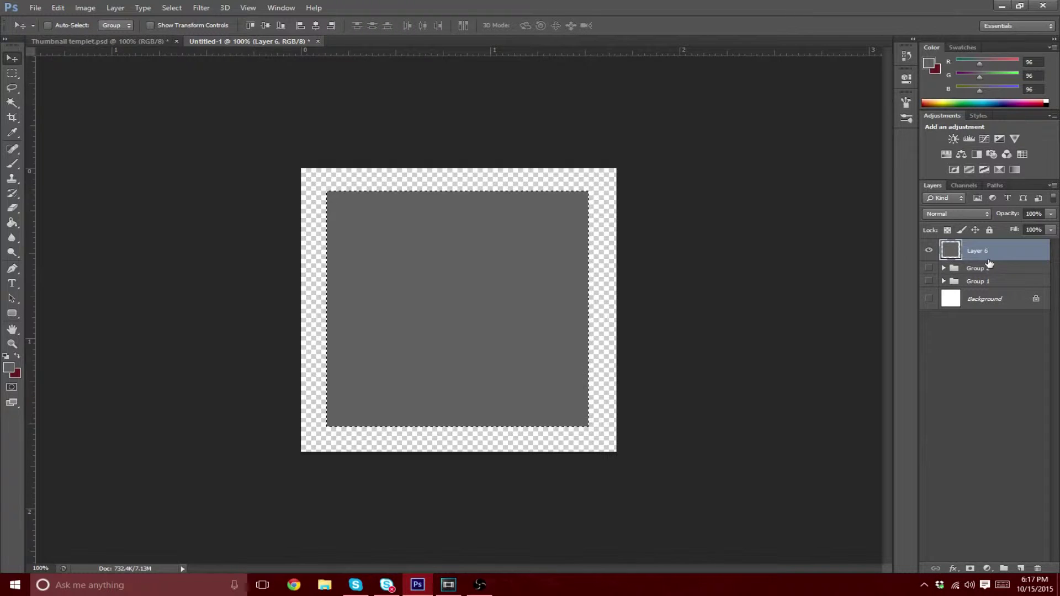
Step: Duplicate the grey square's layer and load the copy's pixels as a selection
{"action": "key", "text": "ctrl+j"}
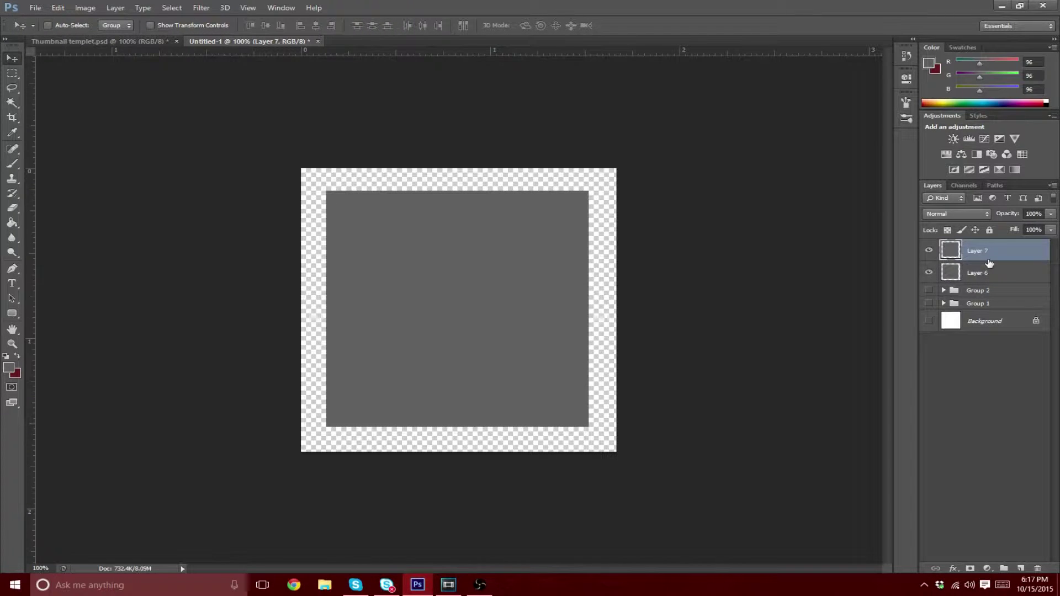
{"action": "right_click", "coordinate": [954, 254]}
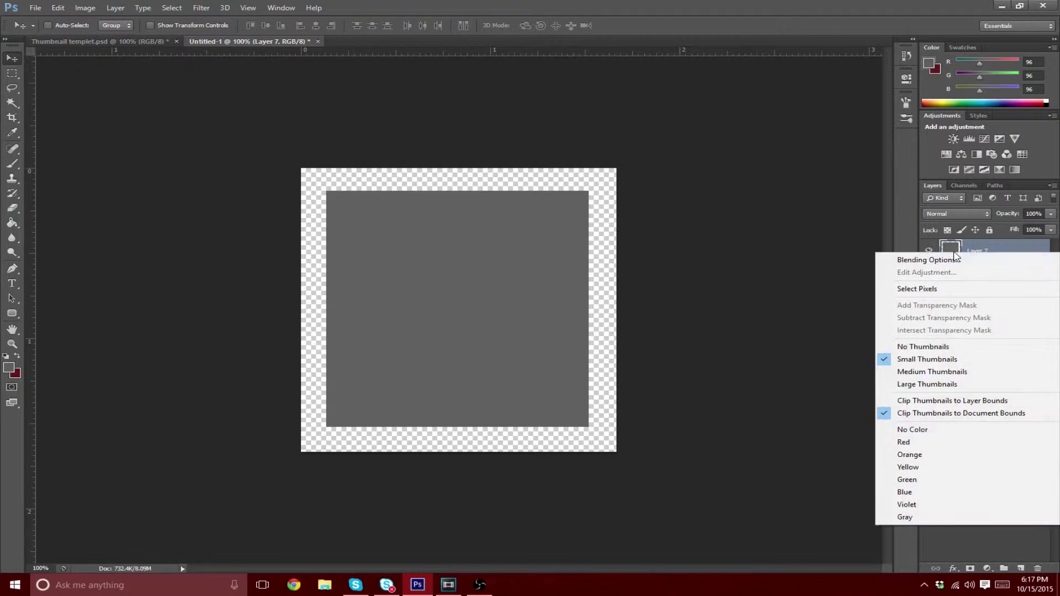
{"action": "left_click", "coordinate": [923, 290]}
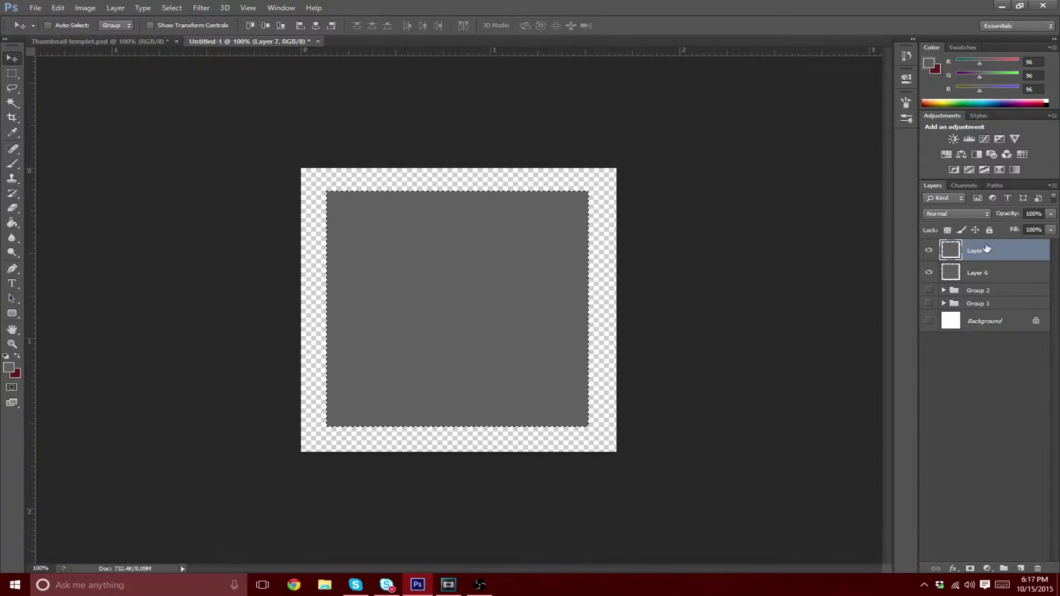
{"action": "right_click", "coordinate": [996, 257]}
{"action": "key", "text": "Escape"}
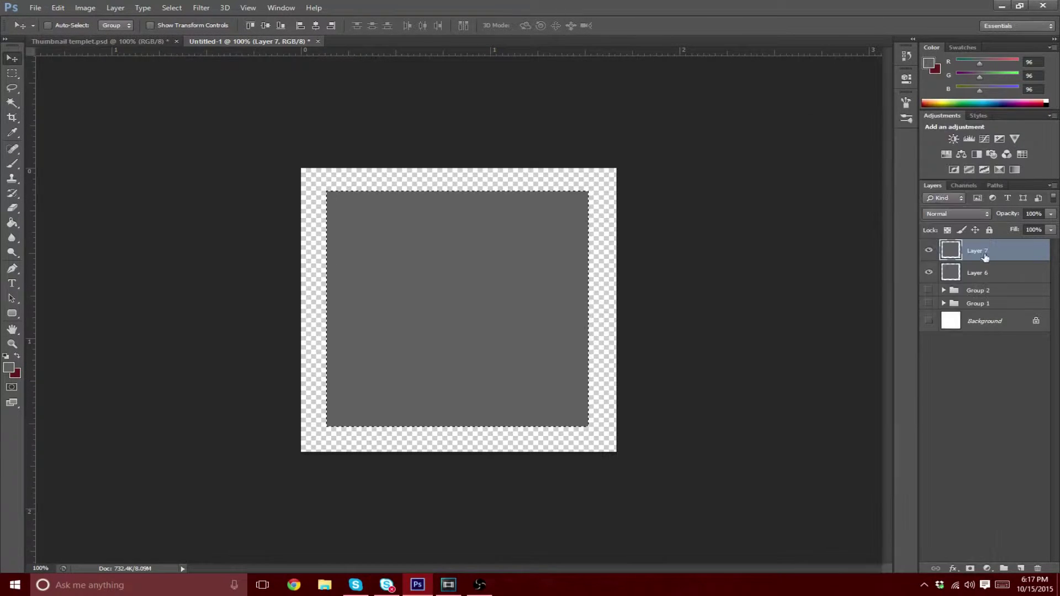
{"action": "right_click", "coordinate": [930, 247]}
{"action": "left_click", "coordinate": [914, 276]}
{"action": "right_click", "coordinate": [944, 251]}
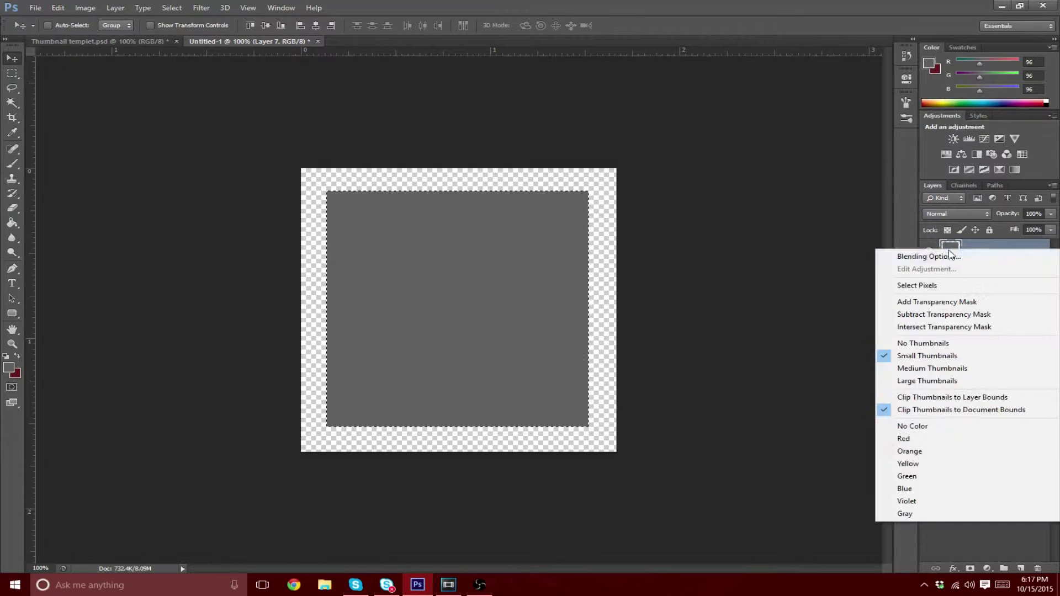
{"action": "left_click", "coordinate": [914, 284]}
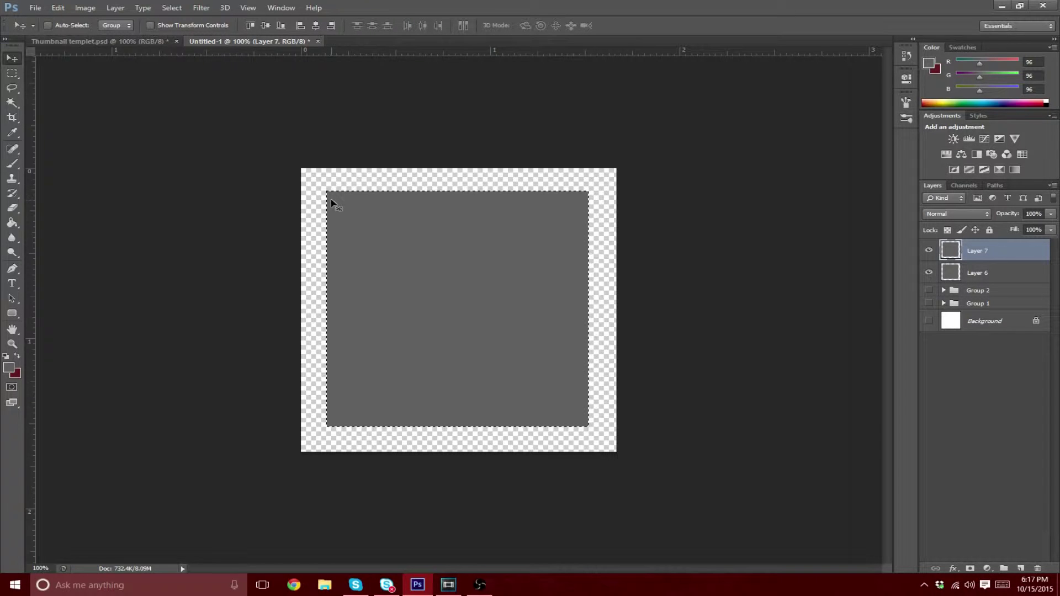
Step: Apply the Add Noise filter to Layer 7 with a 14.21% amount, Uniform distribution and Monochromatic enabled
{"action": "left_click", "coordinate": [203, 9]}
{"action": "mouse_move", "coordinate": [275, 145]}
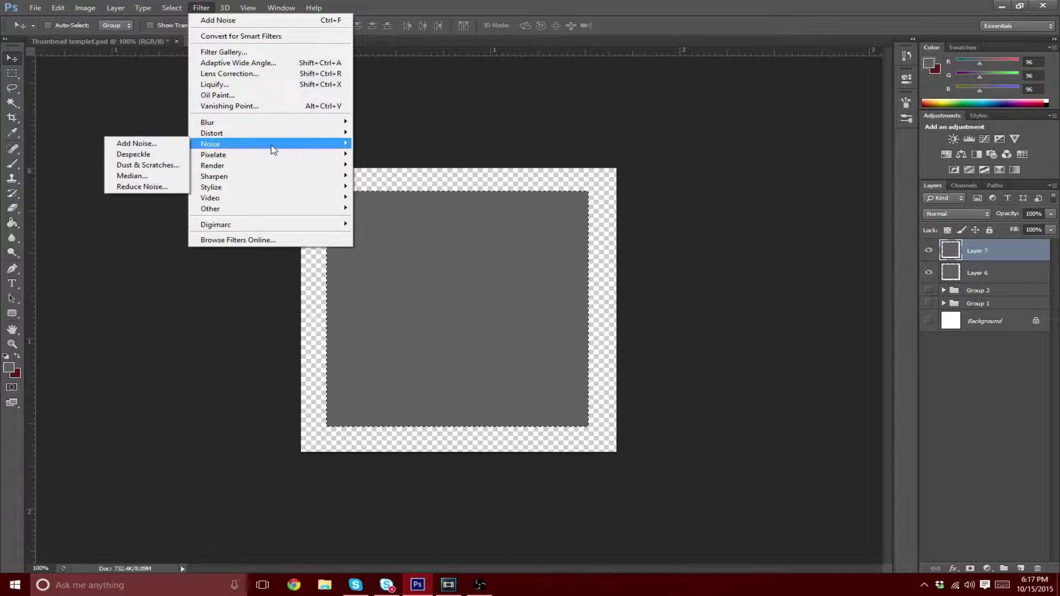
{"action": "left_click", "coordinate": [165, 144]}
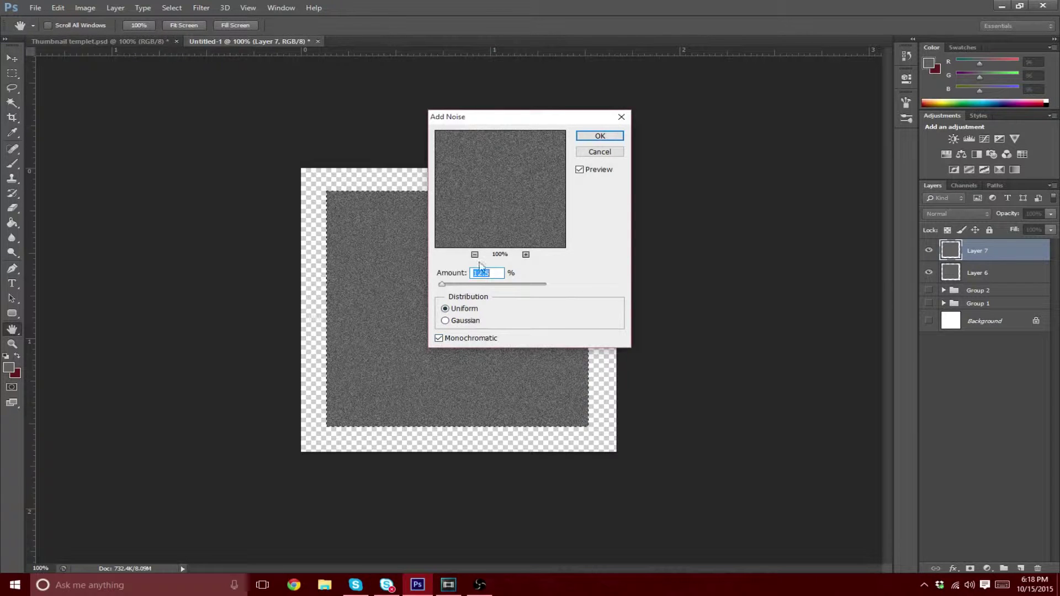
{"action": "mouse_move", "coordinate": [442, 283]}
{"action": "left_mouse_down"}
{"action": "mouse_move", "coordinate": [502, 287]}
{"action": "mouse_move", "coordinate": [444, 287]}
{"action": "left_mouse_up"}
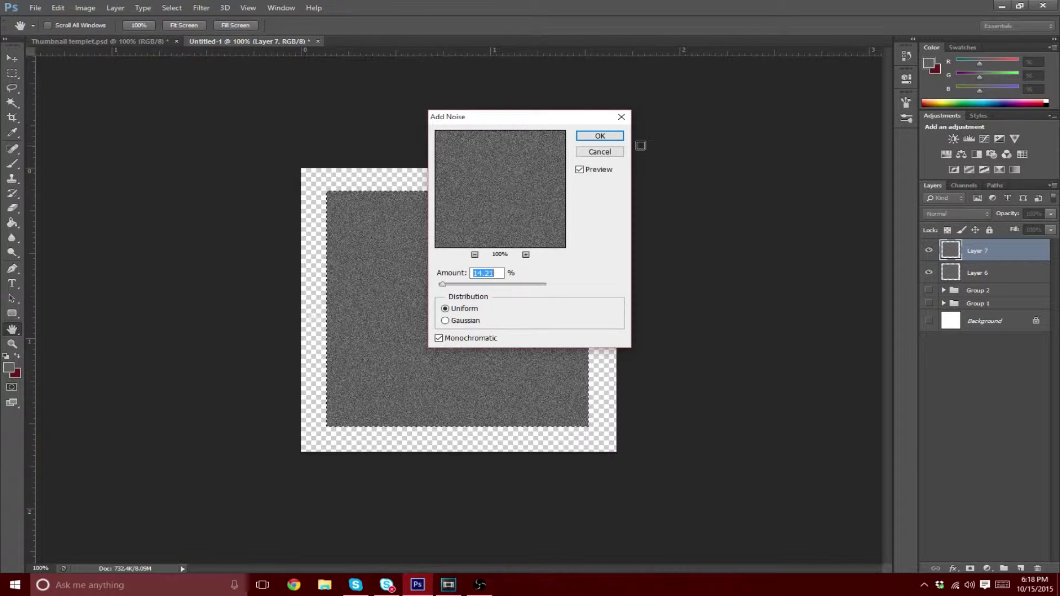
{"action": "left_click", "coordinate": [608, 138]}
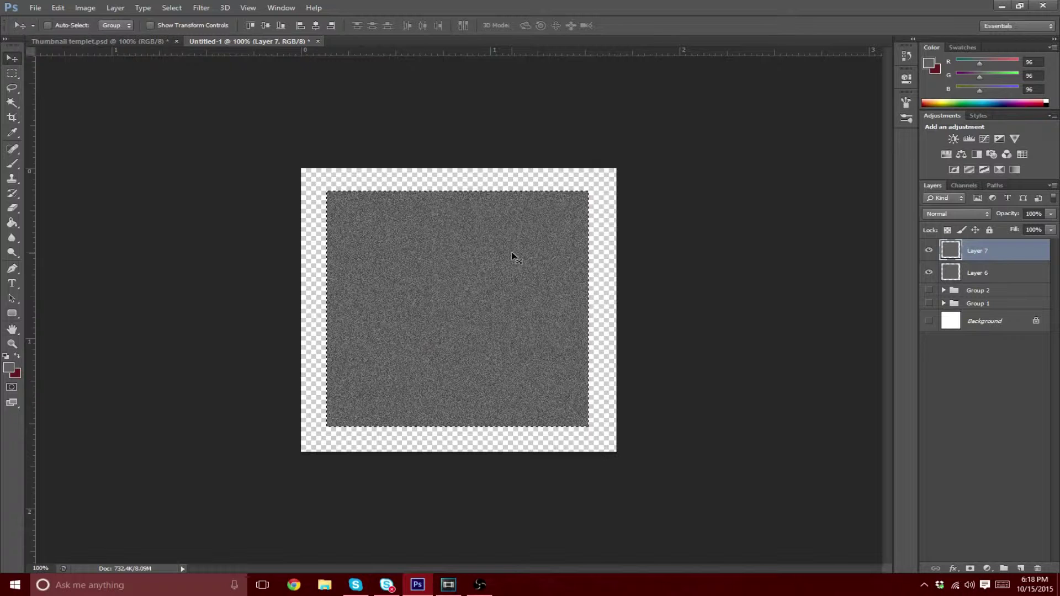
Step: Apply Motion Blur to the noisy square with a 0° angle and 27 pixels distance, and clear the selection
{"action": "left_click", "coordinate": [210, 8]}
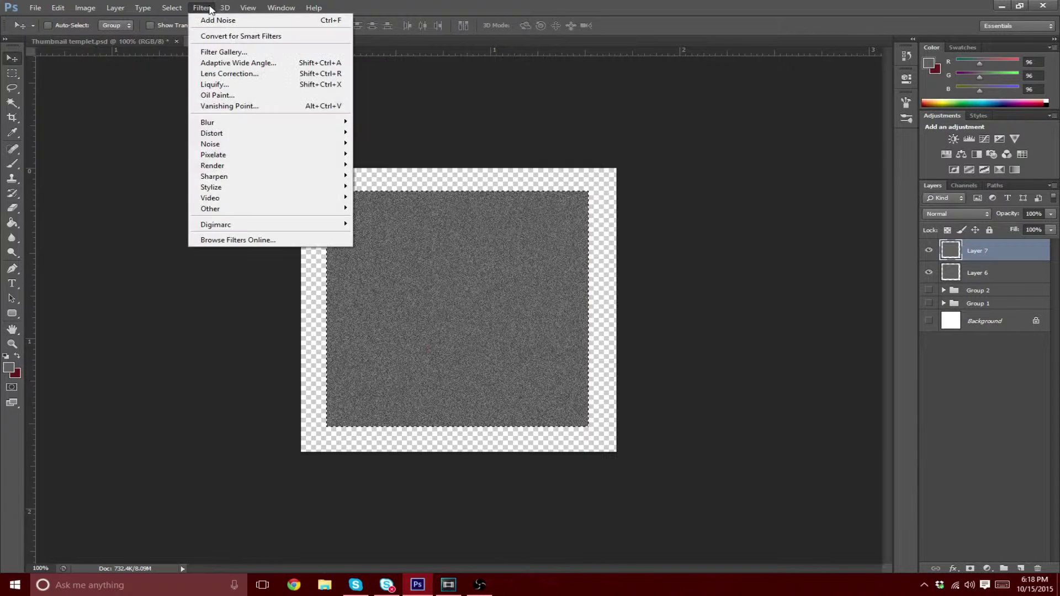
{"action": "mouse_move", "coordinate": [253, 126]}
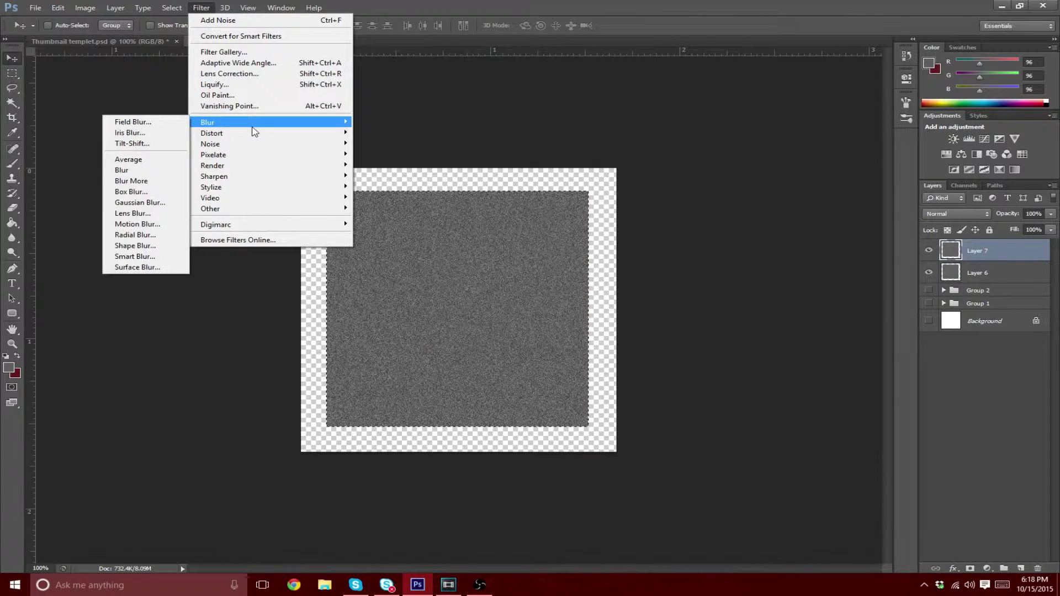
{"action": "left_click", "coordinate": [150, 224]}
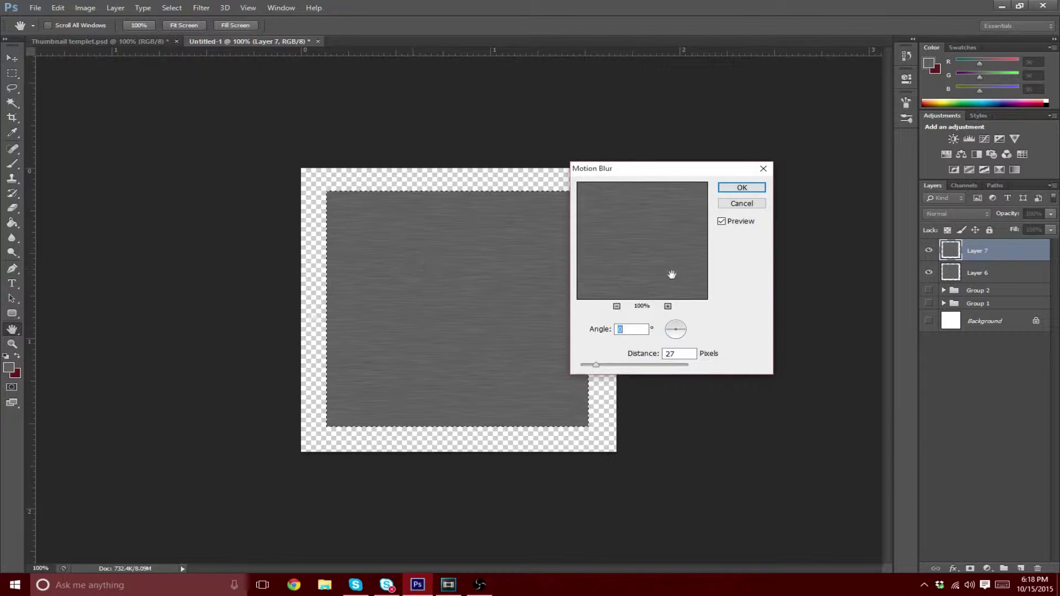
{"action": "left_click_drag", "start_coordinate": [683, 331], "coordinate": [686, 322]}
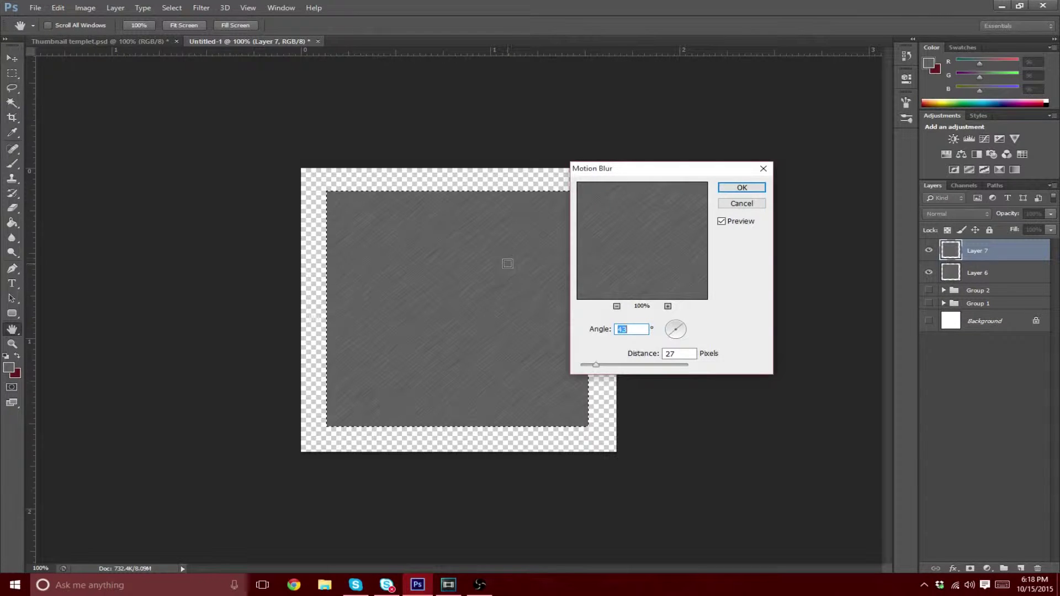
{"action": "left_click_drag", "start_coordinate": [672, 333], "coordinate": [678, 335]}
{"action": "left_click", "coordinate": [617, 329]}
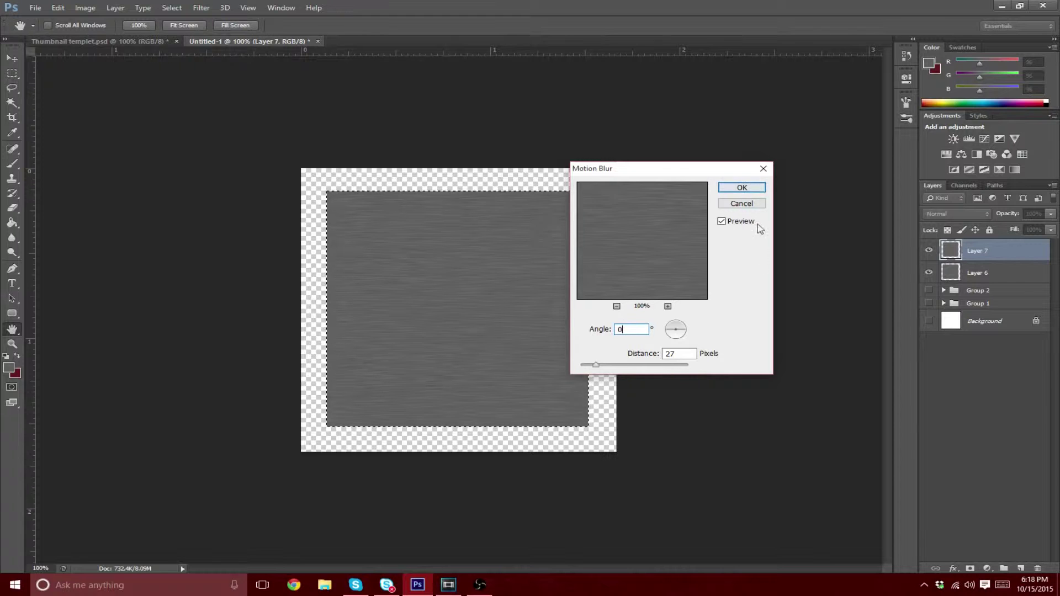
{"action": "left_click", "coordinate": [742, 189]}
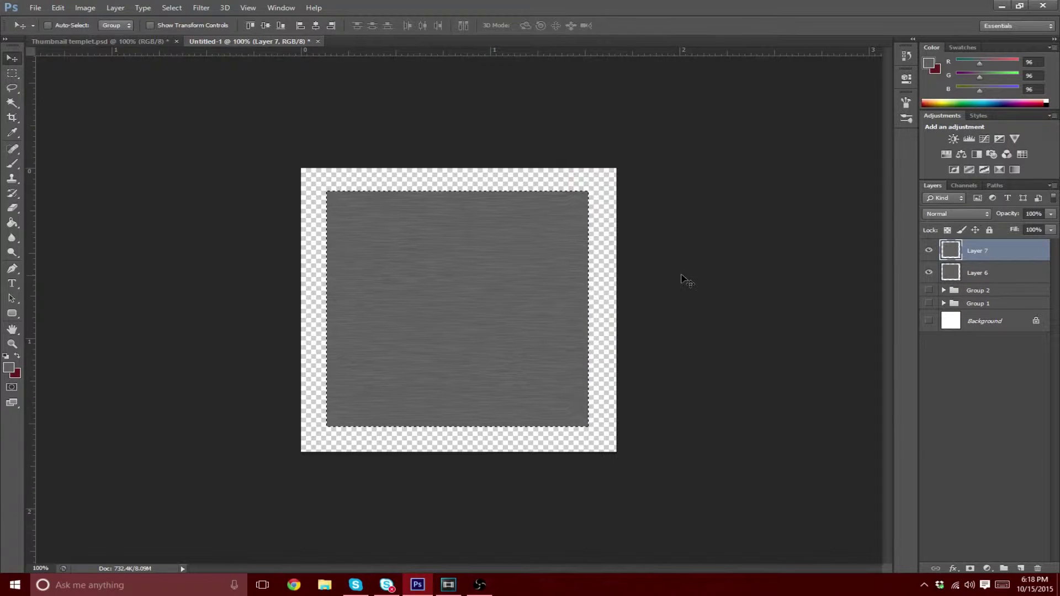
{"action": "key", "text": "ctrl+d"}
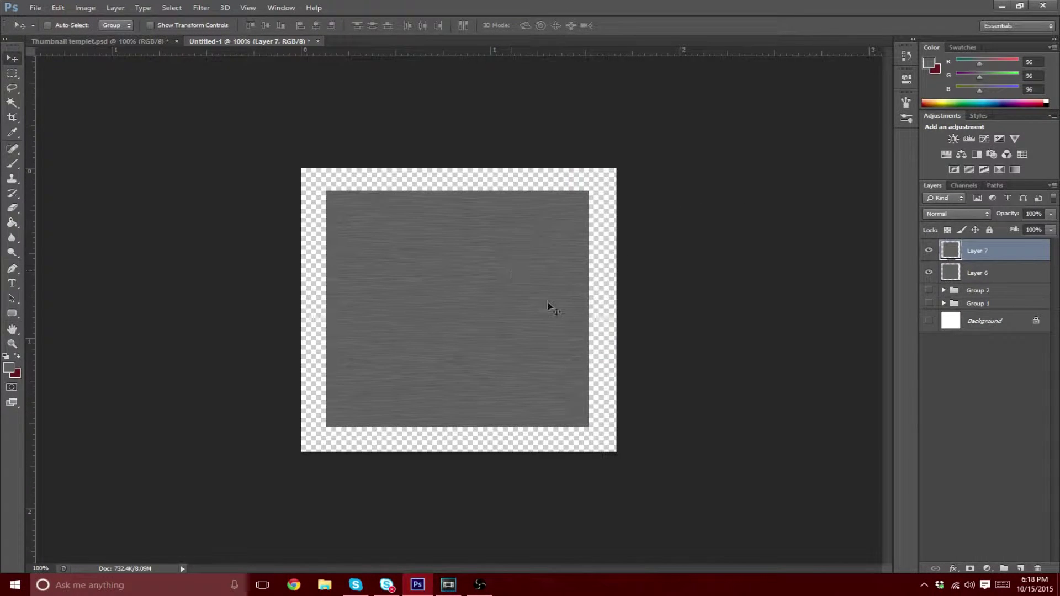
Step: Examine the brushed texture up close and compare its side edges with Layer 6 hidden and shown
{"action": "key", "text": "ctrl+plus"}
{"action": "key", "text": "ctrl+plus"}
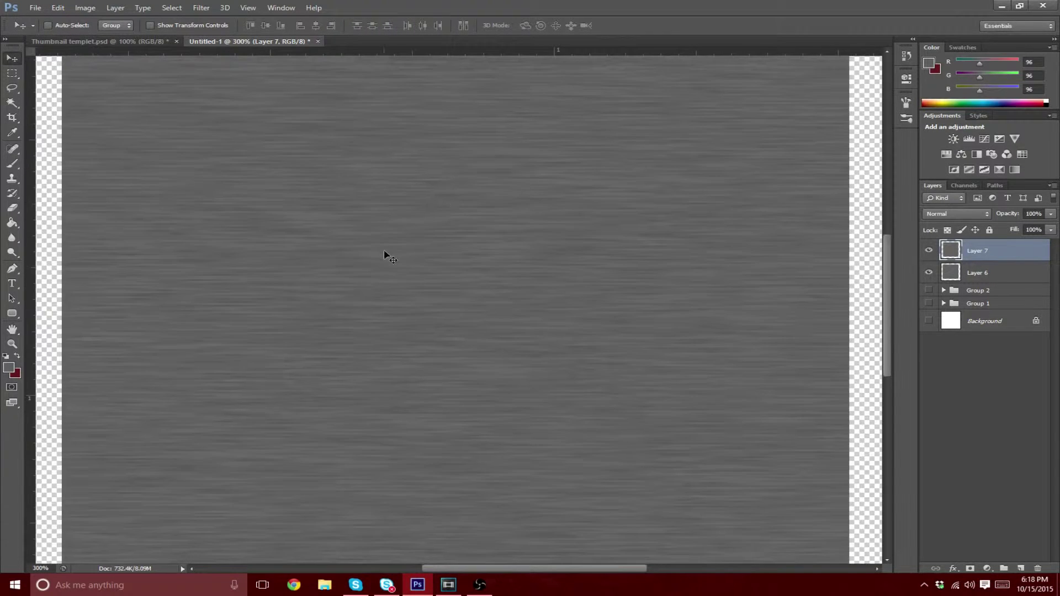
{"action": "key", "text": "ctrl+minus"}
{"action": "key", "text": "ctrl+minus"}
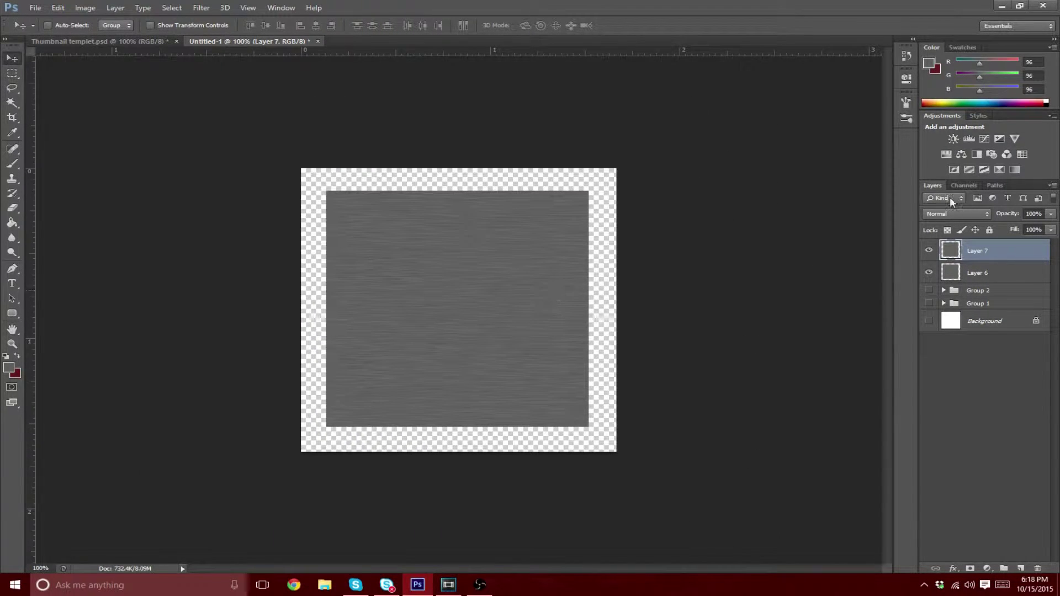
{"action": "left_click", "coordinate": [950, 278]}
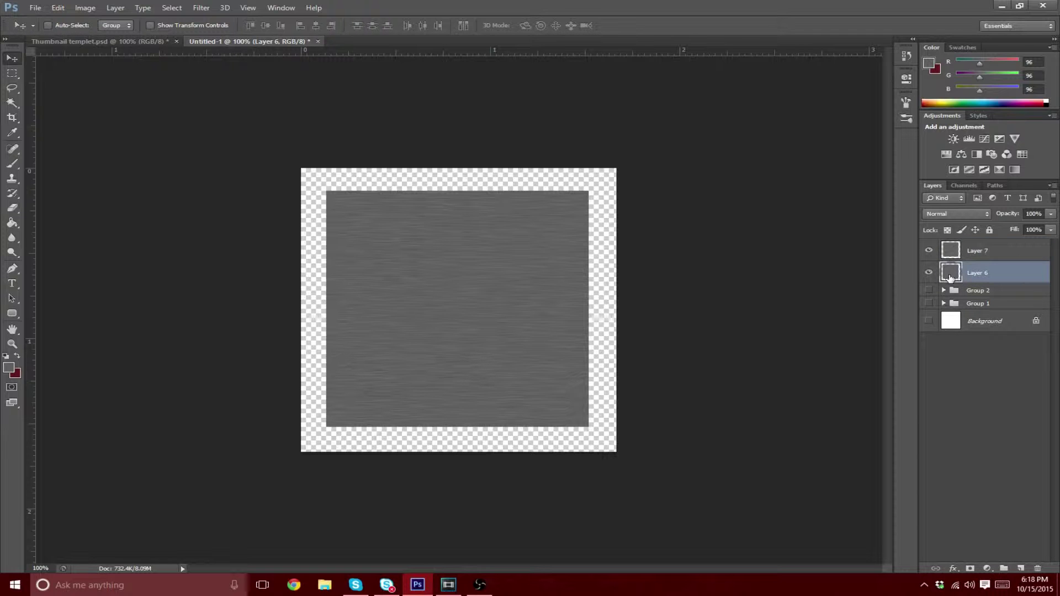
{"action": "left_click", "coordinate": [928, 274]}
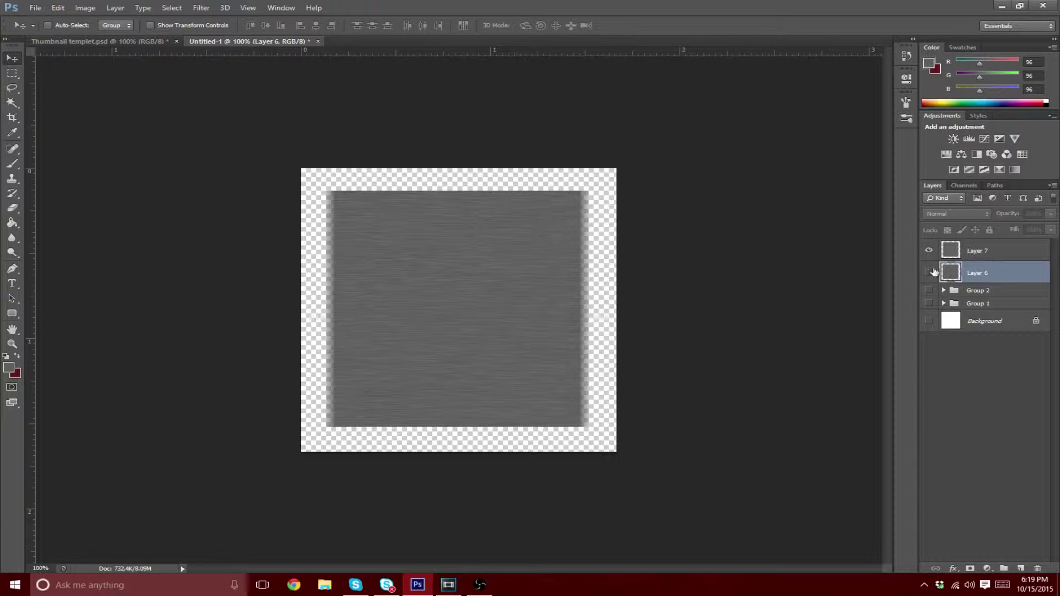
{"action": "left_click", "coordinate": [929, 273]}
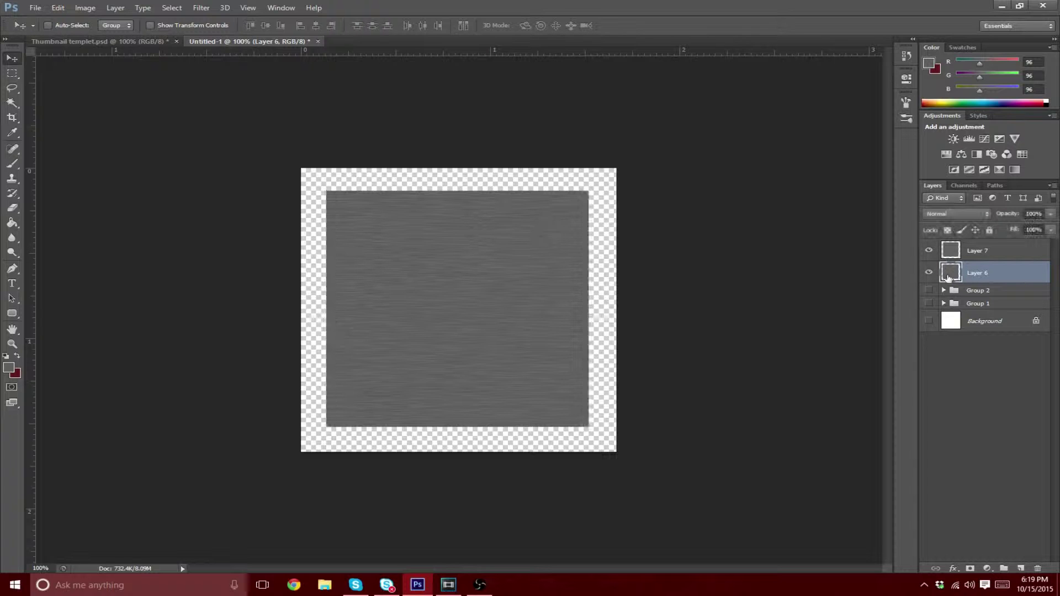
Step: Merge Layer 7 and Layer 6 into a single layer and hide the merged layer
{"action": "left_click", "coordinate": [1000, 255]}
{"action": "left_click", "coordinate": [1001, 277], "text": "shift"}
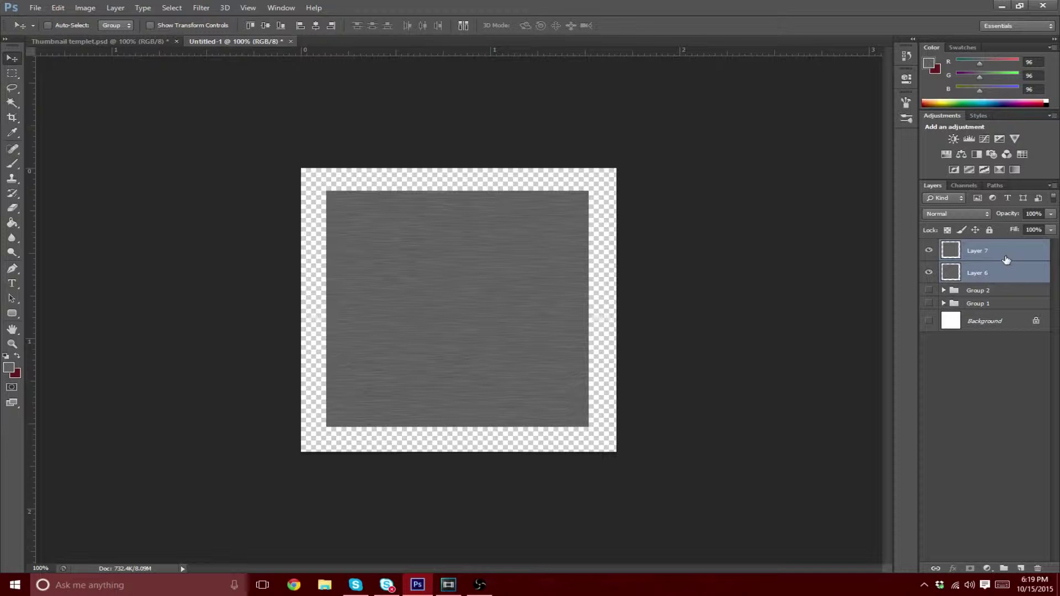
{"action": "key", "text": "ctrl+e"}
{"action": "left_click", "coordinate": [933, 254]}
{"action": "left_click", "coordinate": [933, 254]}
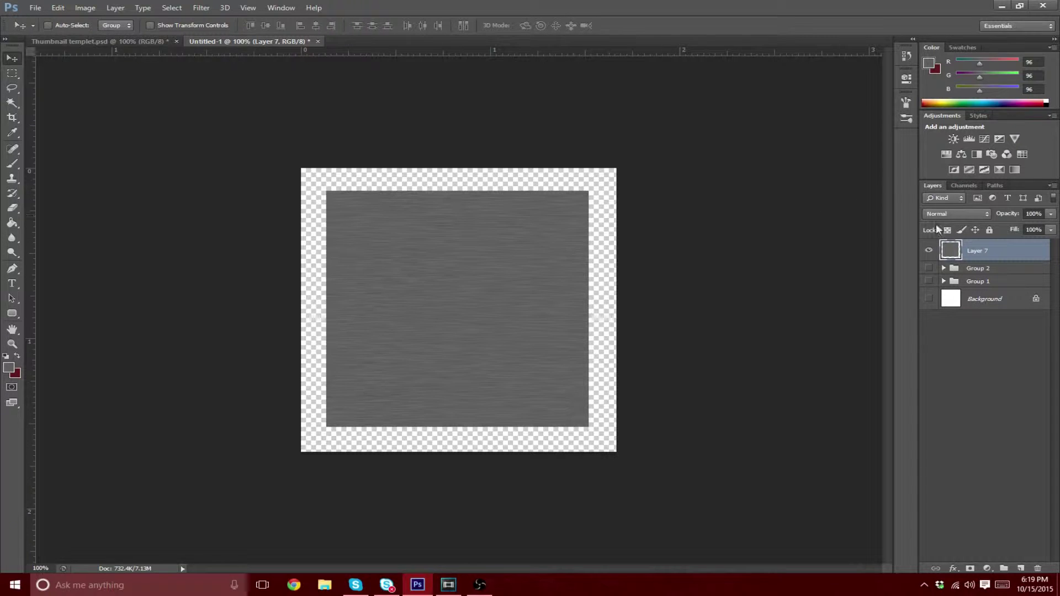
{"action": "left_click", "coordinate": [929, 251]}
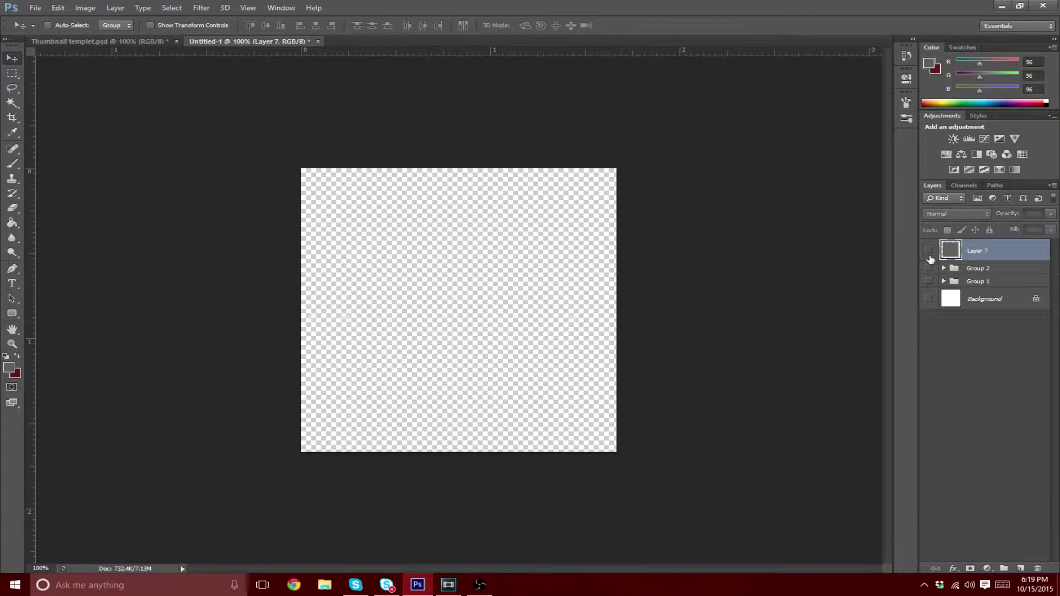
Step: Create a new layer, fill a large square selection in it with the grey foreground color, and deselect
{"action": "key", "text": "ctrl+shift+n"}
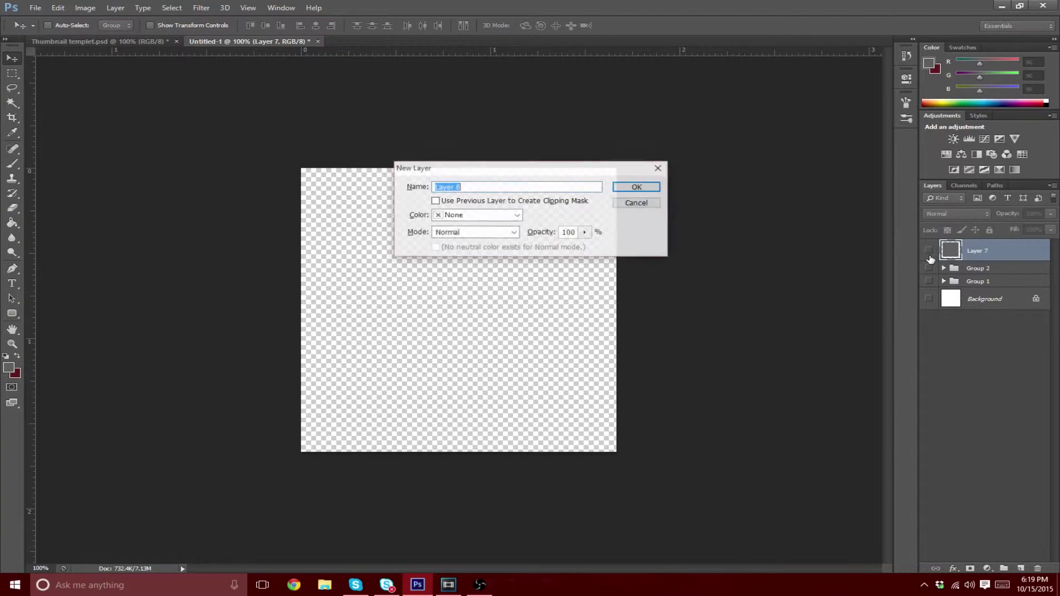
{"action": "key", "text": "Return"}
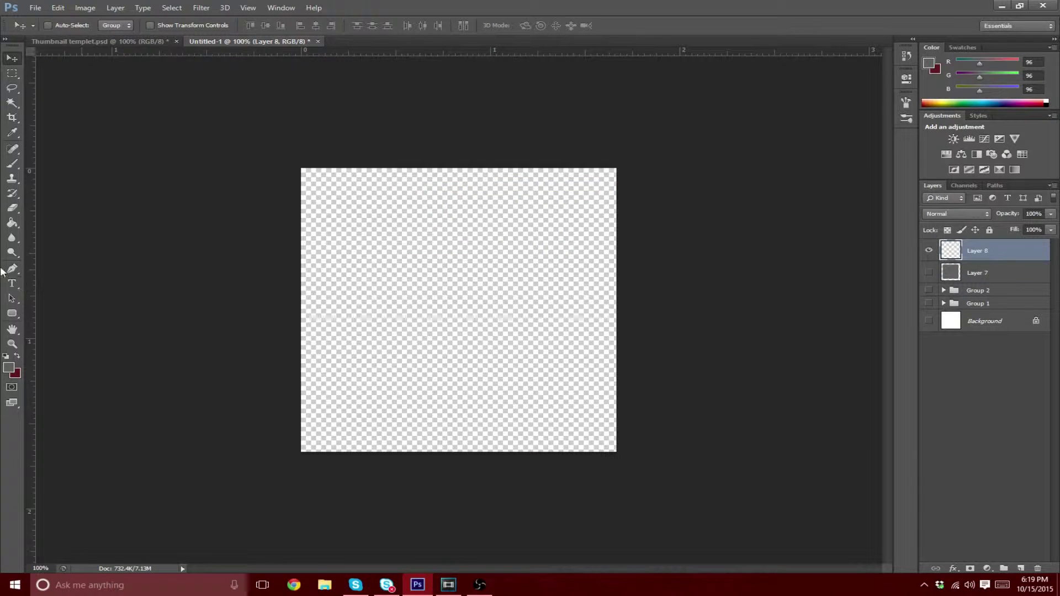
{"action": "key", "text": "m"}
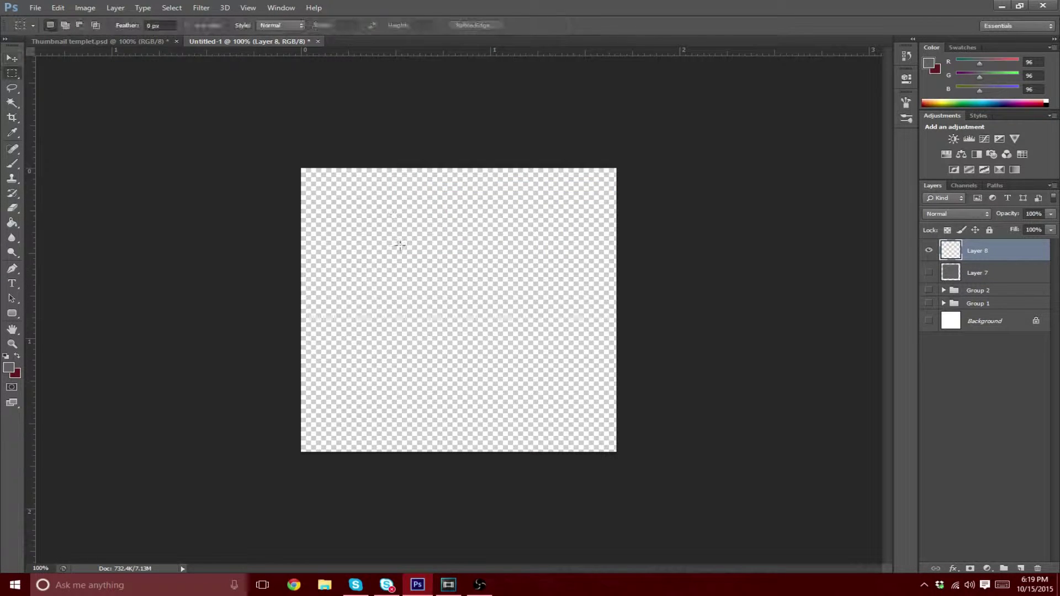
{"action": "mouse_move", "coordinate": [335, 194]}
{"action": "left_mouse_down"}
{"action": "mouse_move", "coordinate": [590, 335]}
{"action": "mouse_move", "coordinate": [656, 420]}
{"action": "left_mouse_up"}
{"action": "key", "text": "g"}
{"action": "left_click", "coordinate": [454, 288]}
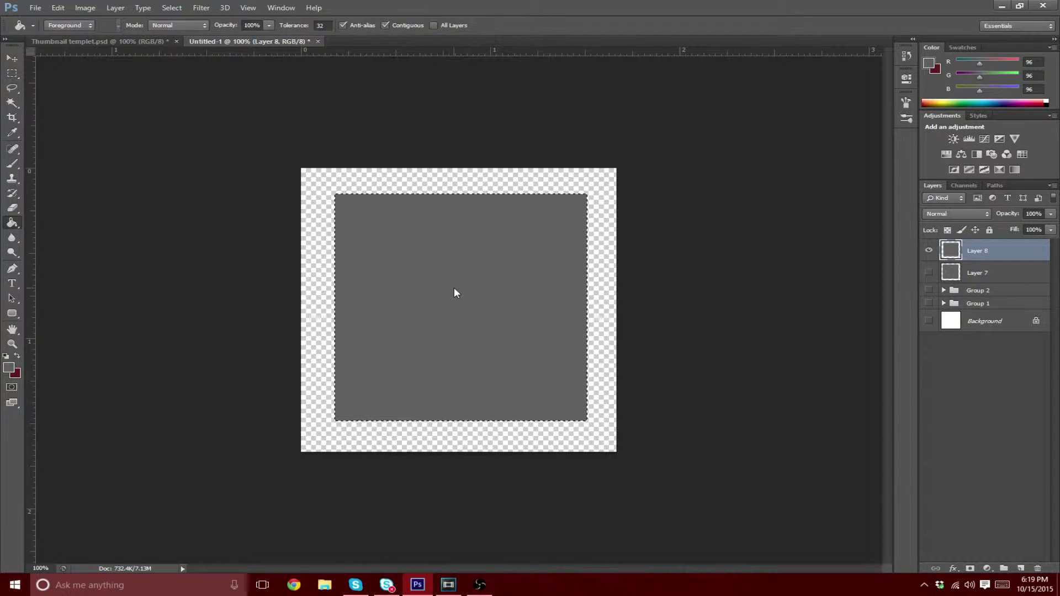
{"action": "key", "text": "ctrl+d"}
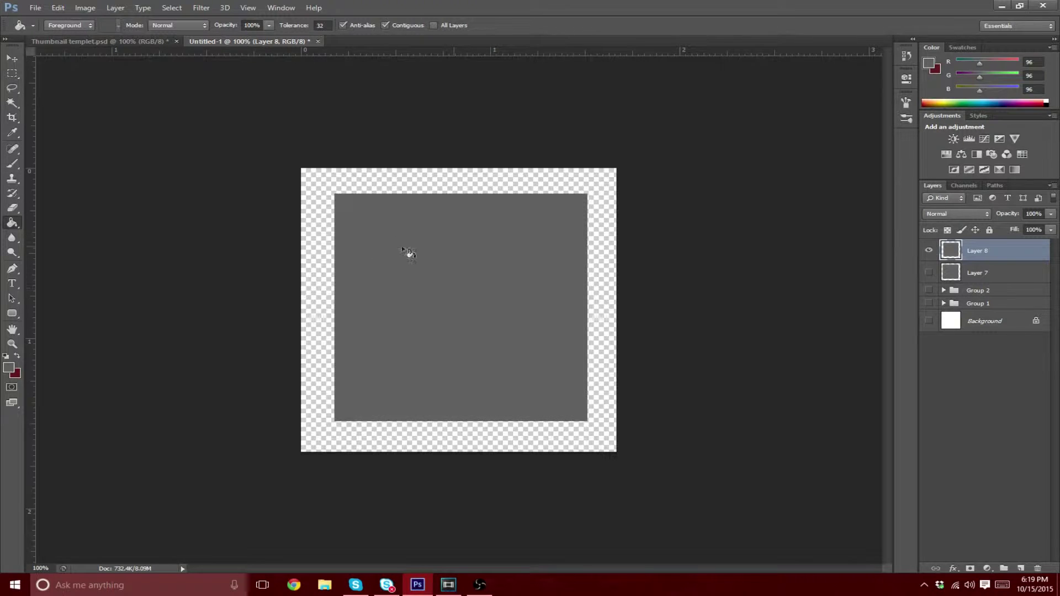
Step: Apply the Add Noise filter to the new grey square with a 14.21% amount, Uniform distribution and Monochromatic enabled
{"action": "left_click", "coordinate": [200, 7]}
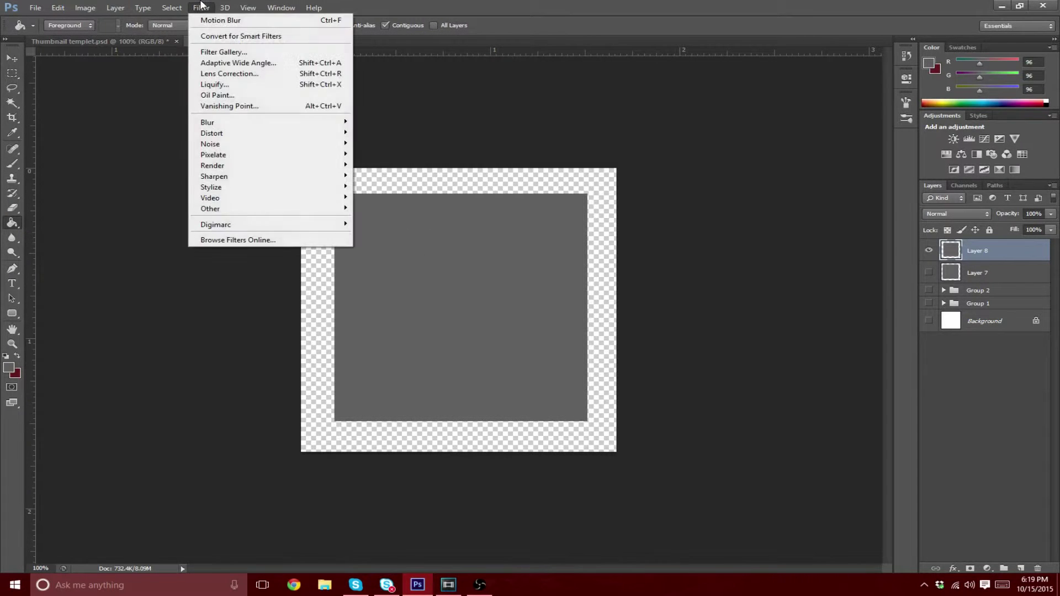
{"action": "mouse_move", "coordinate": [237, 123]}
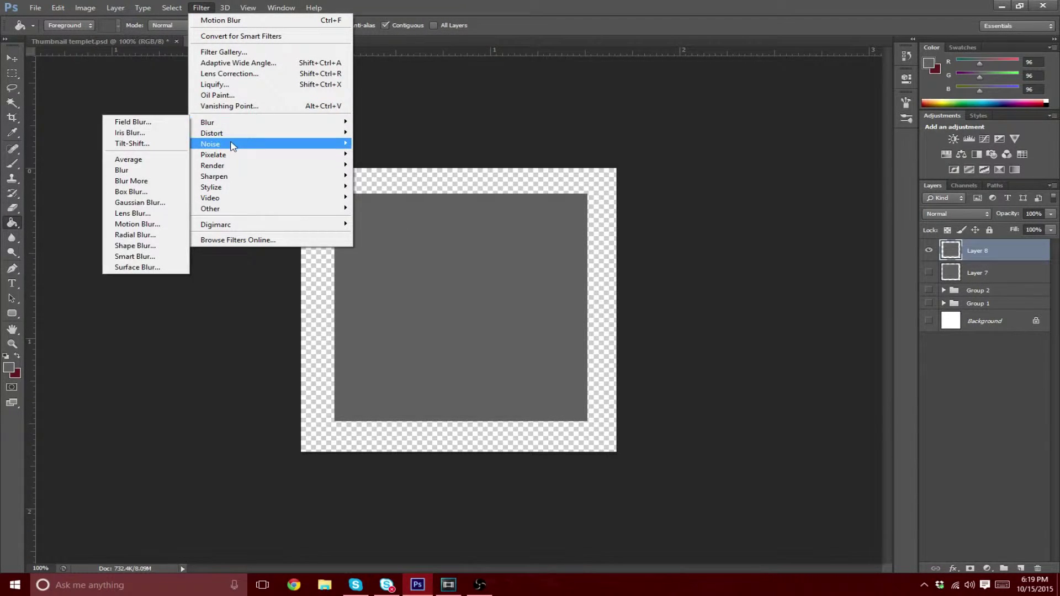
{"action": "mouse_move", "coordinate": [235, 145]}
{"action": "left_click", "coordinate": [130, 143]}
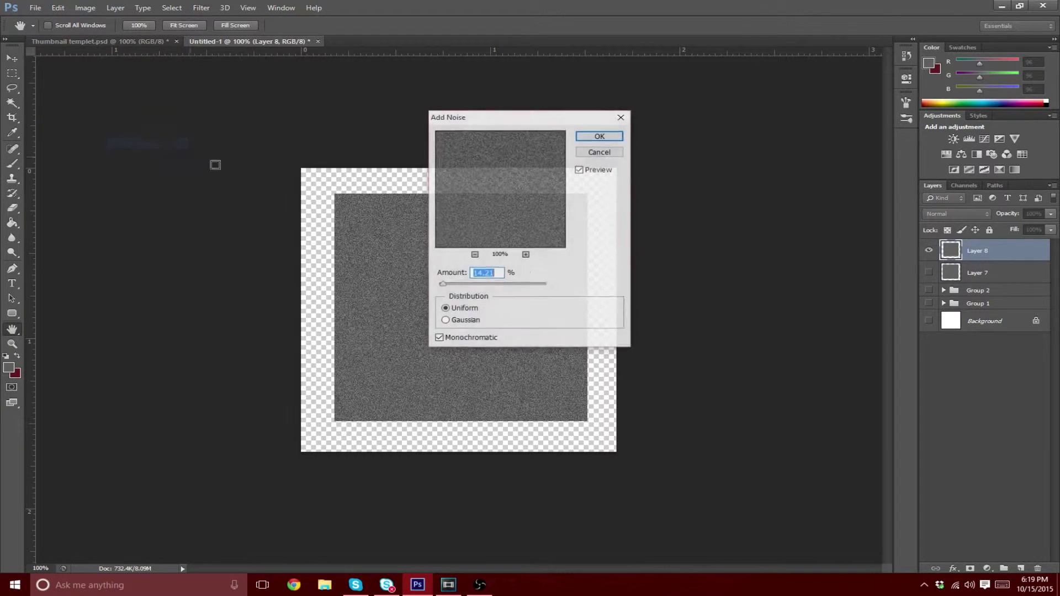
{"action": "left_click", "coordinate": [600, 136]}
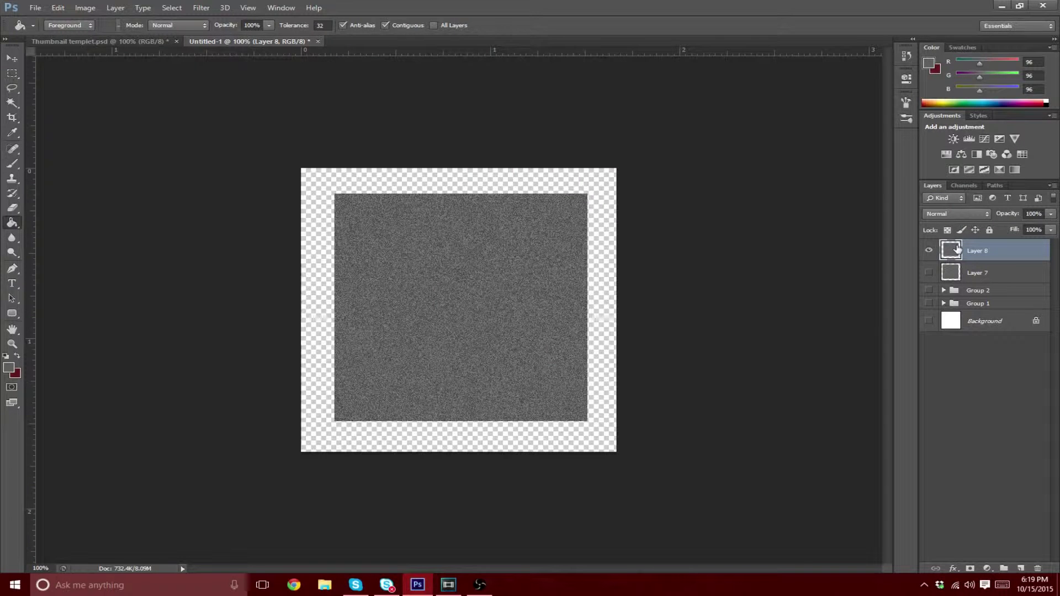
Step: Apply a Radial Blur to the noisy square on Layer 8 using the Spin method and Best quality
{"action": "left_click", "coordinate": [10, 58]}
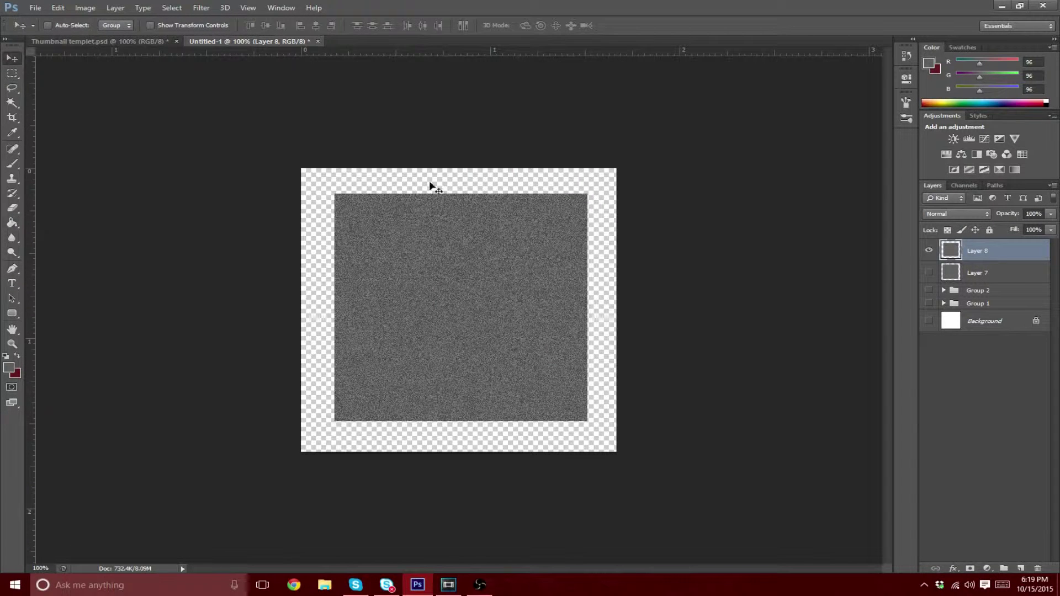
{"action": "left_click", "coordinate": [202, 8]}
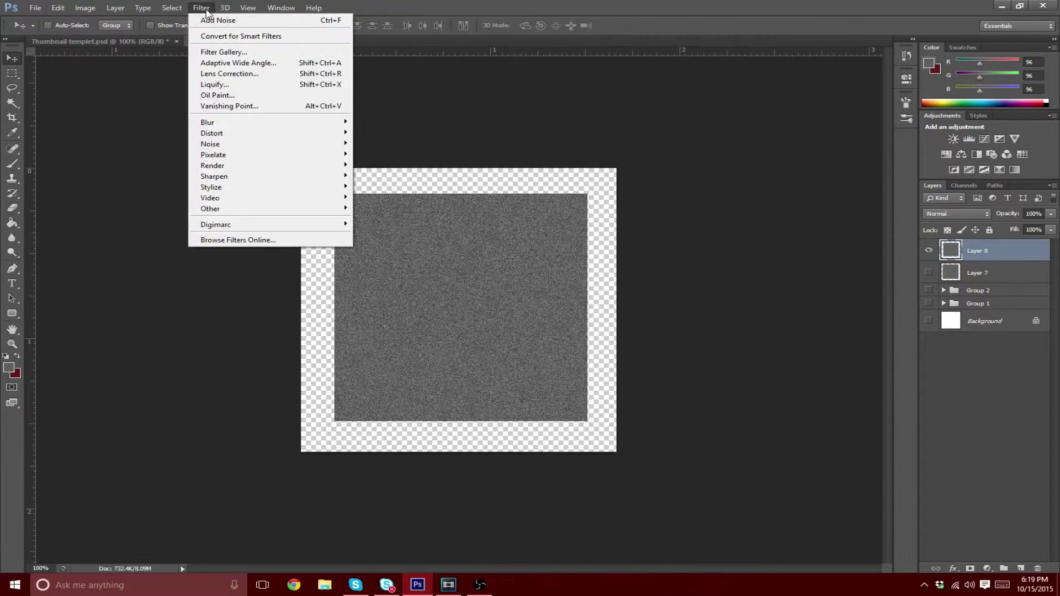
{"action": "mouse_move", "coordinate": [271, 123]}
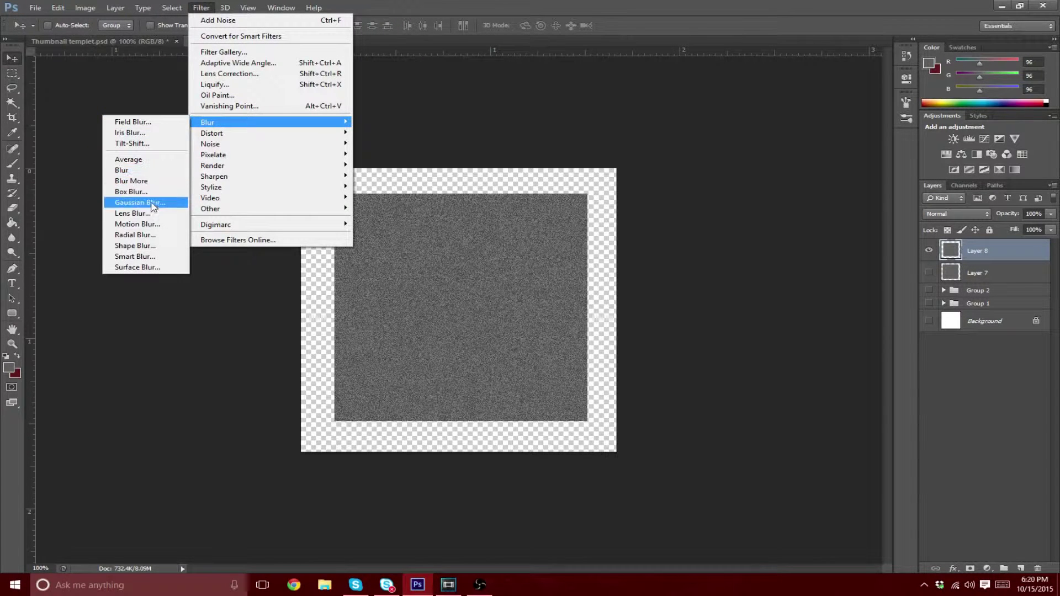
{"action": "left_click", "coordinate": [136, 235]}
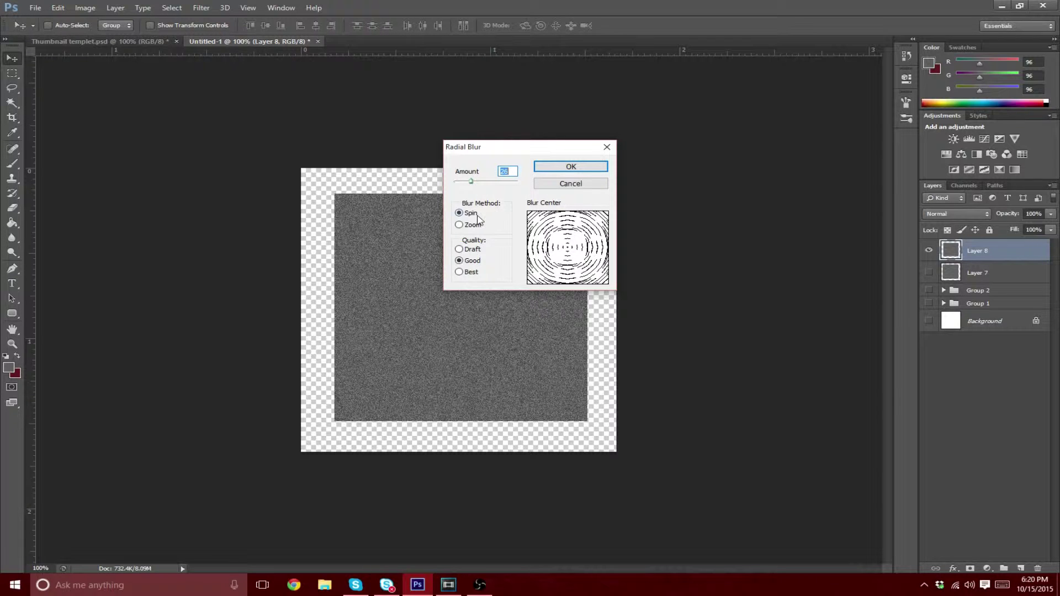
{"action": "left_click", "coordinate": [462, 272]}
{"action": "left_click", "coordinate": [581, 168]}
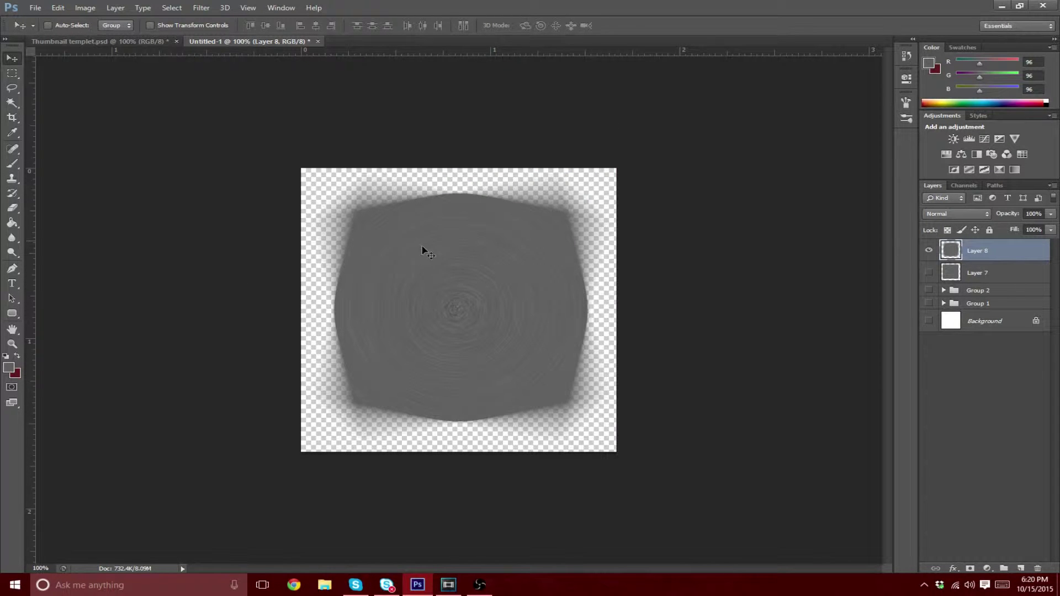
Step: Examine the circular brushed texture of Layer 8 up close
{"action": "key", "text": "ctrl+plus"}
{"action": "key", "text": "ctrl+plus"}
{"action": "key", "text": "ctrl+plus"}
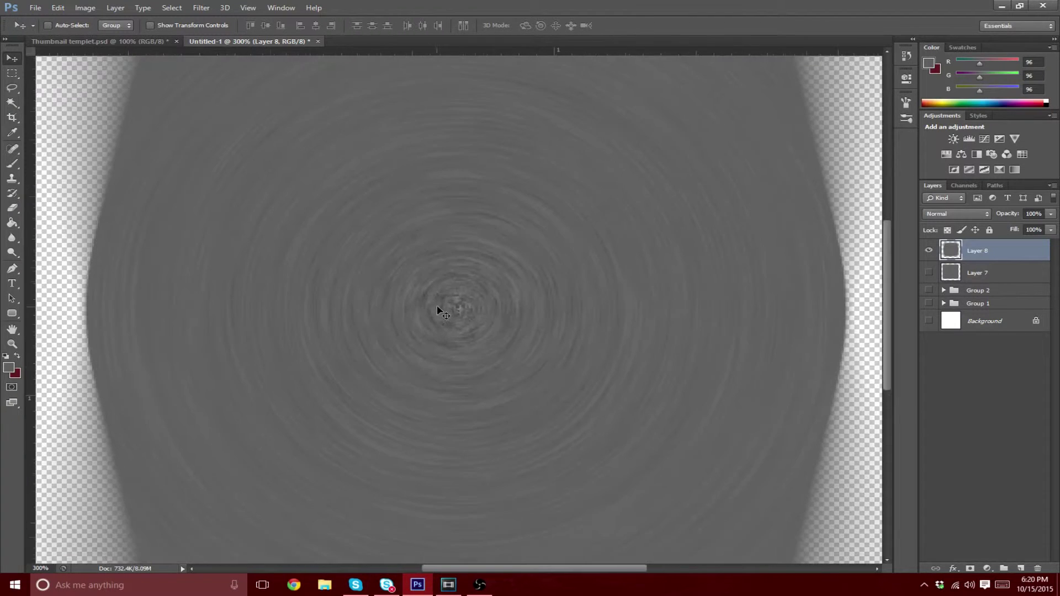
{"action": "key", "text": "ctrl+minus"}
{"action": "key", "text": "ctrl+minus"}
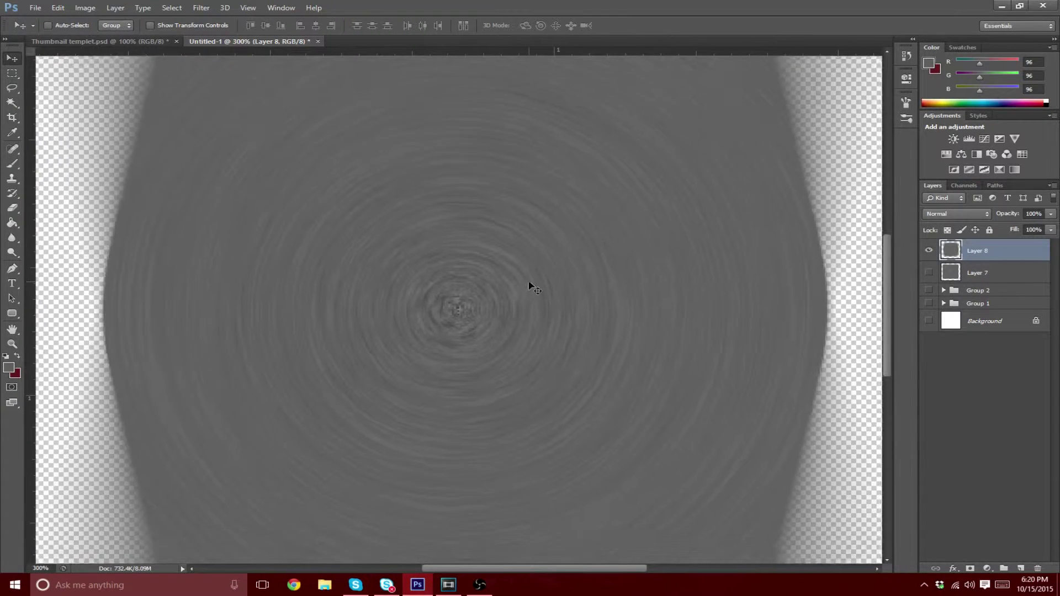
{"action": "key", "text": "ctrl+plus"}
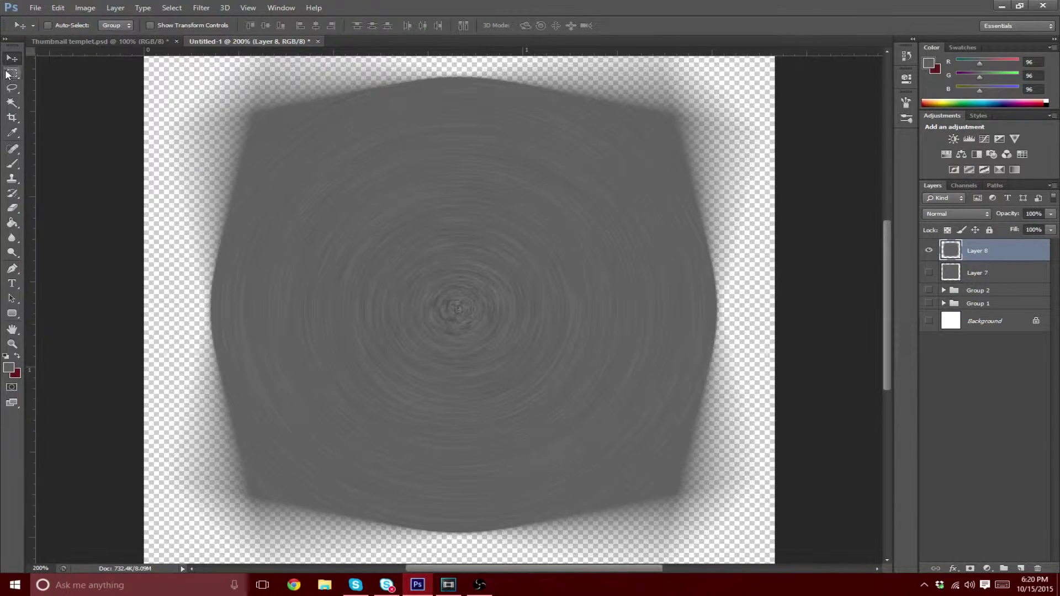
Step: Activate the Rounded Rectangle tool and add a new empty layer above Layer 8
{"action": "left_click", "coordinate": [12, 313]}
{"action": "key", "text": "ctrl+minus"}
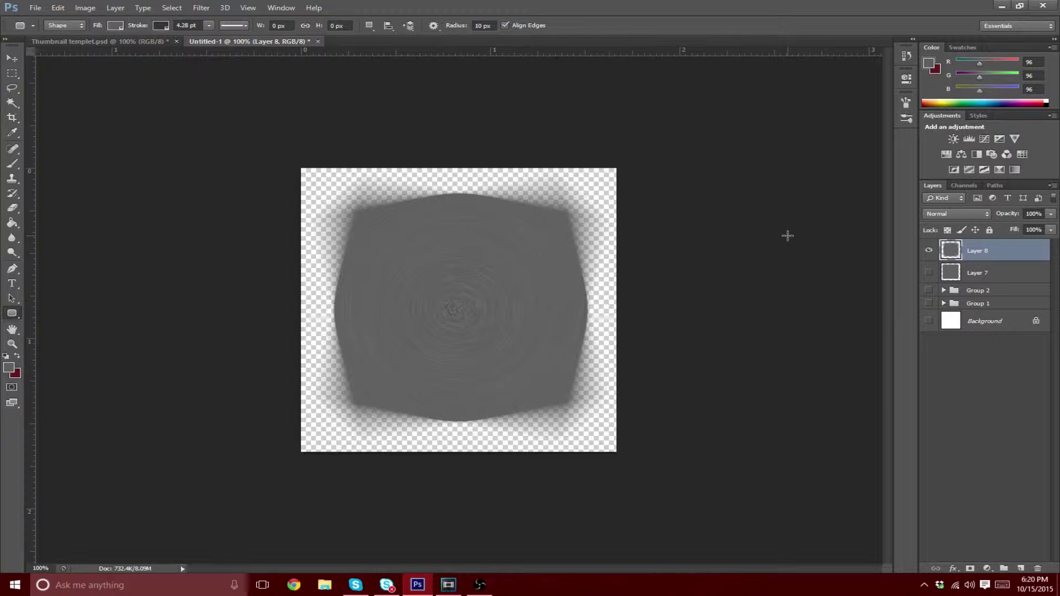
{"action": "key", "text": "ctrl+shift+n"}
{"action": "key", "text": "Return"}
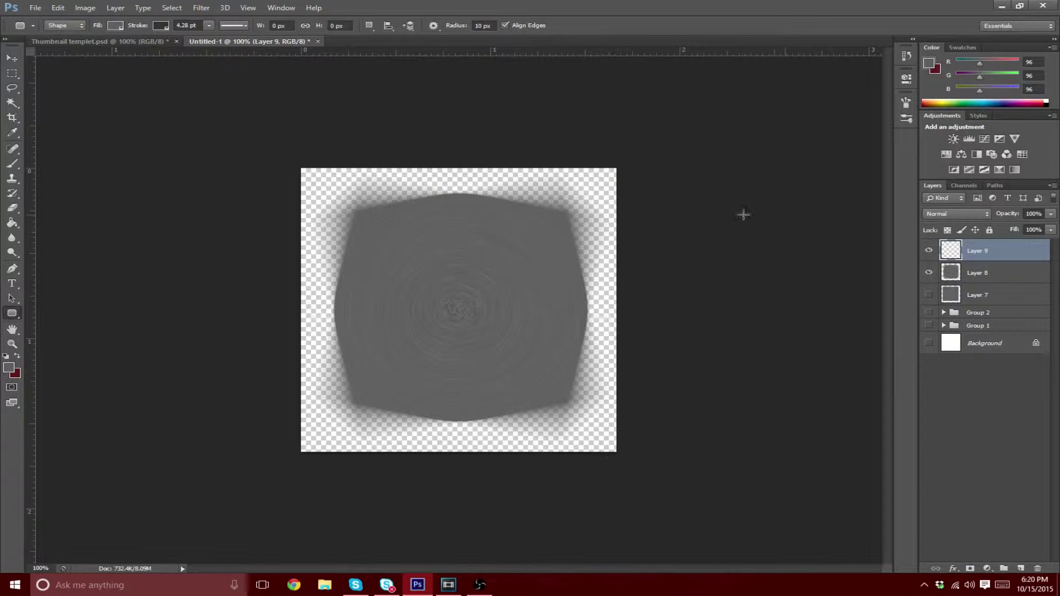
Step: Try drawing a rounded square of about 273 px over the circular texture, and undo it
{"action": "left_click_drag", "start_coordinate": [393, 243], "coordinate": [586, 390]}
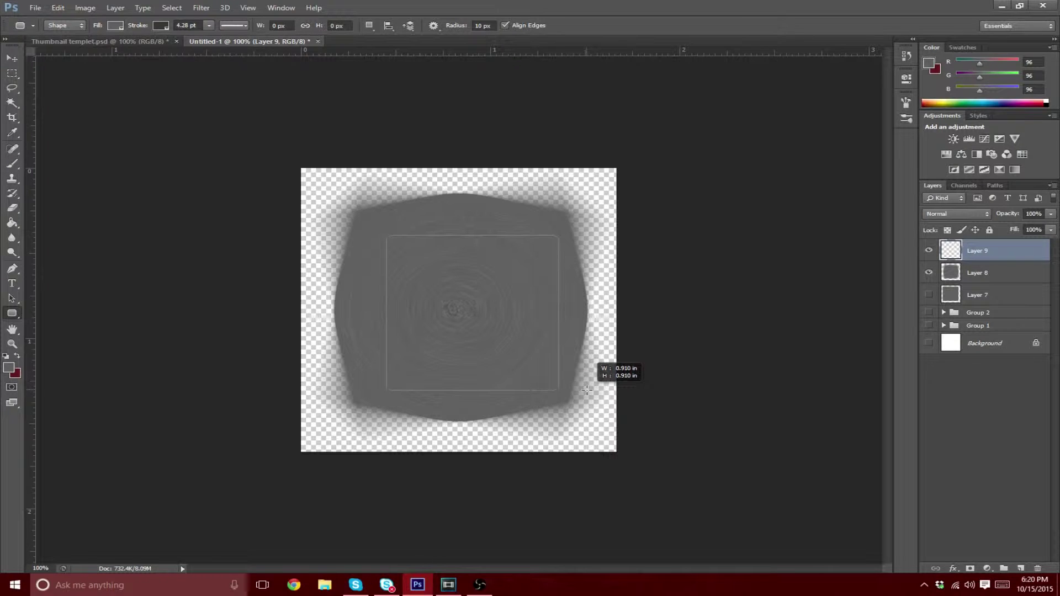
{"action": "left_click_drag", "start_coordinate": [586, 390], "coordinate": [586, 390]}
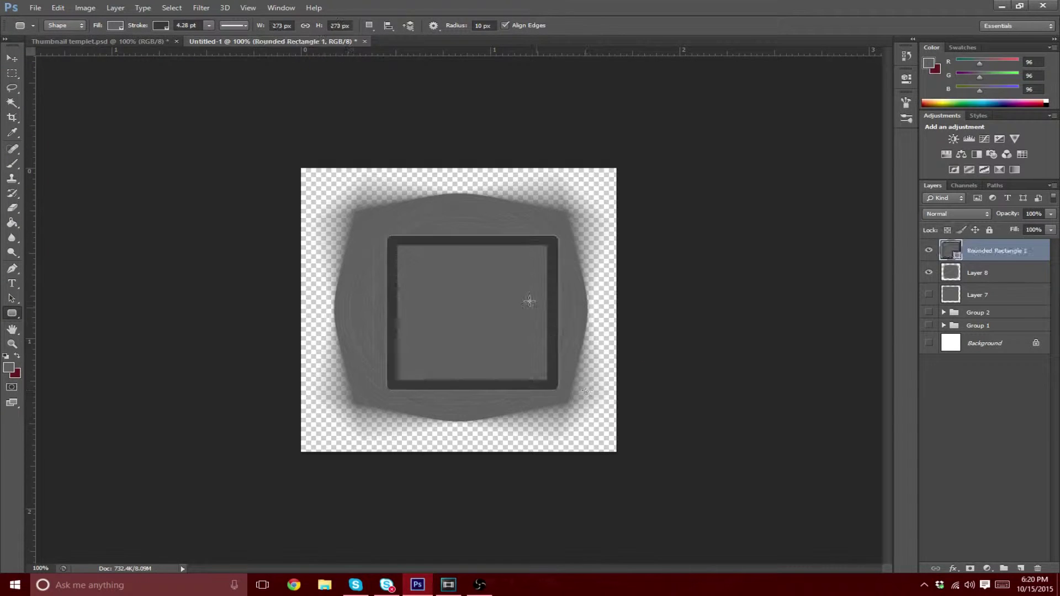
{"action": "key", "text": "ctrl+z"}
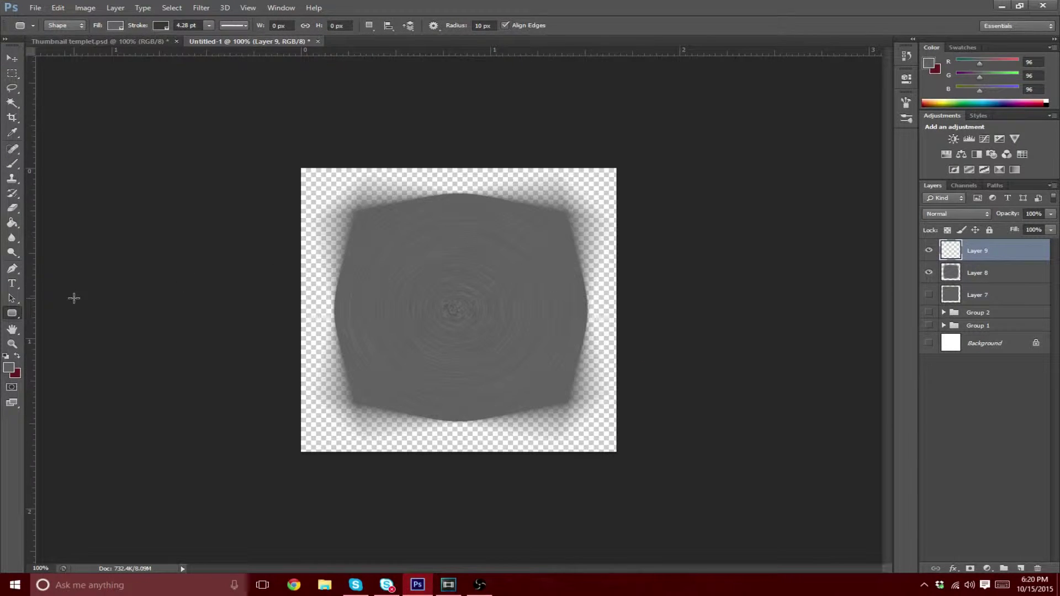
{"action": "key", "text": "shift+u"}
{"action": "key", "text": "shift+u"}
{"action": "key", "text": "shift+u"}
{"action": "key", "text": "shift+u"}
{"action": "key", "text": "shift+u"}
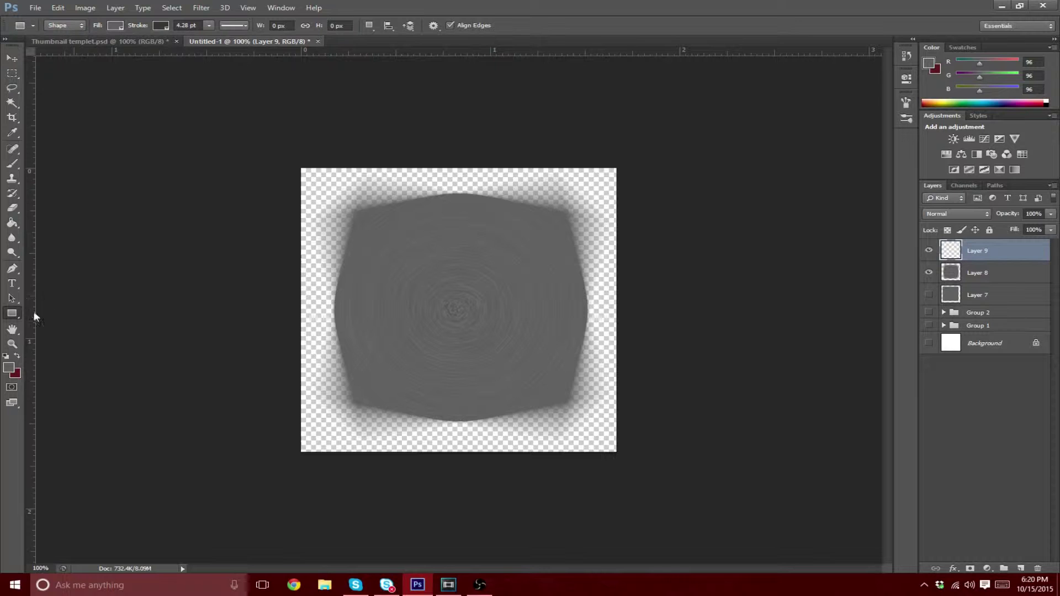
{"action": "right_click", "coordinate": [15, 315]}
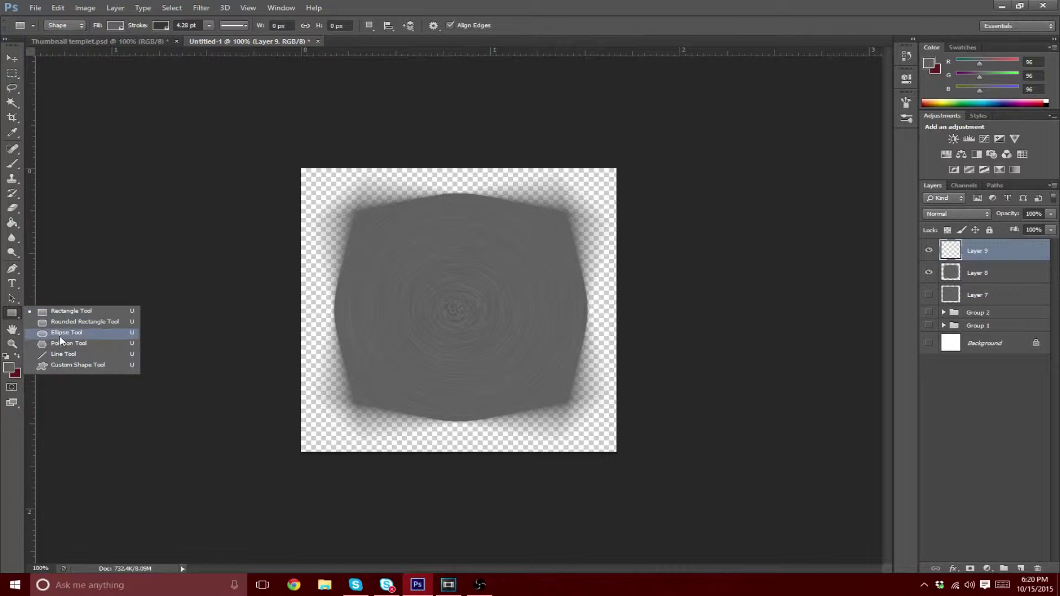
{"action": "left_click", "coordinate": [190, 225]}
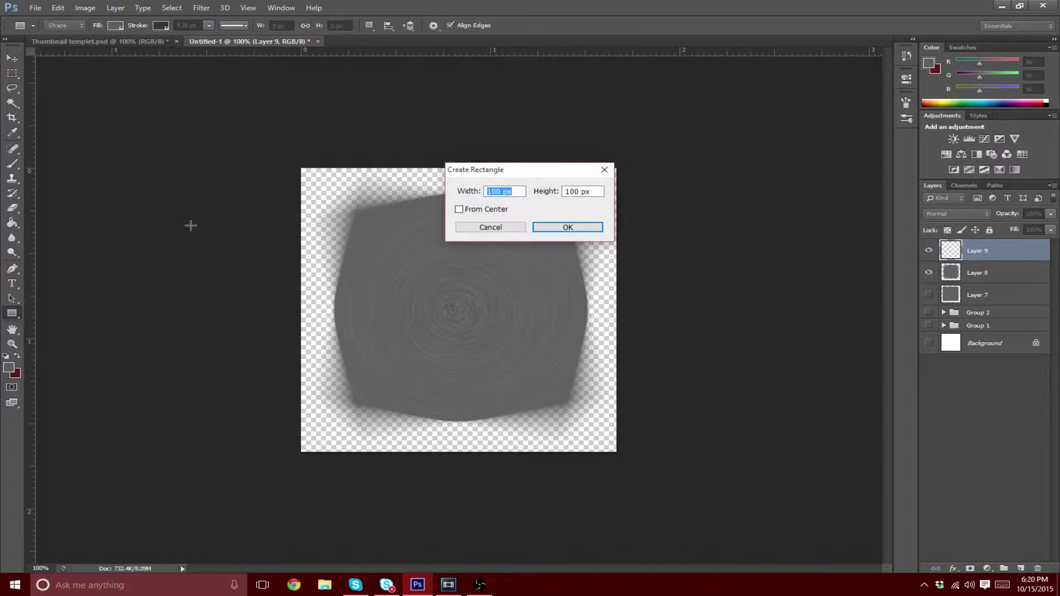
{"action": "left_click", "coordinate": [486, 227]}
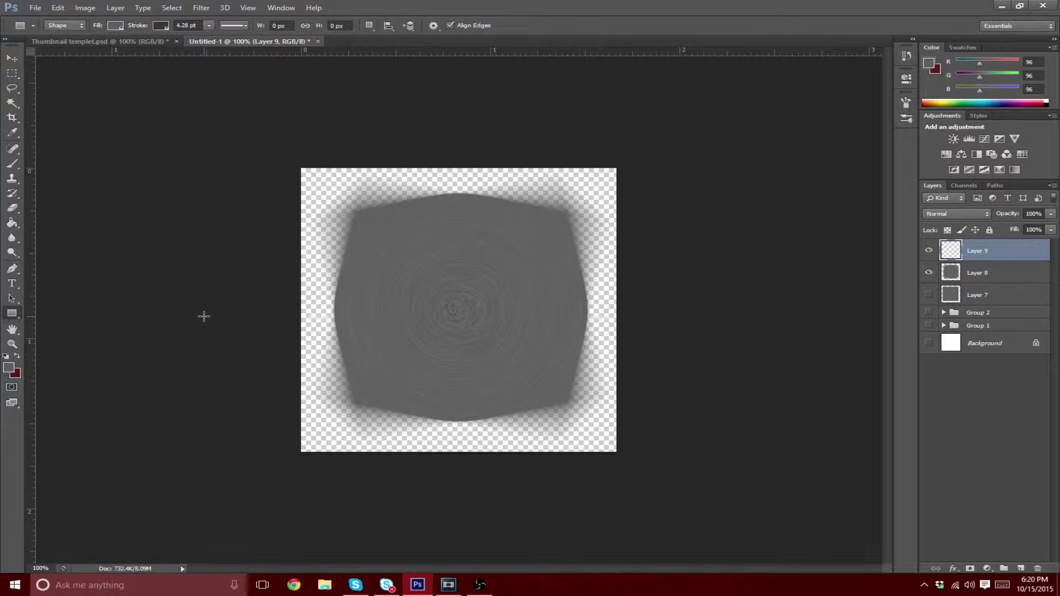
Step: Draw a rounded square of about 298 by 298 px with a 10 px corner radius over the circular texture
{"action": "key", "text": "shift+u"}
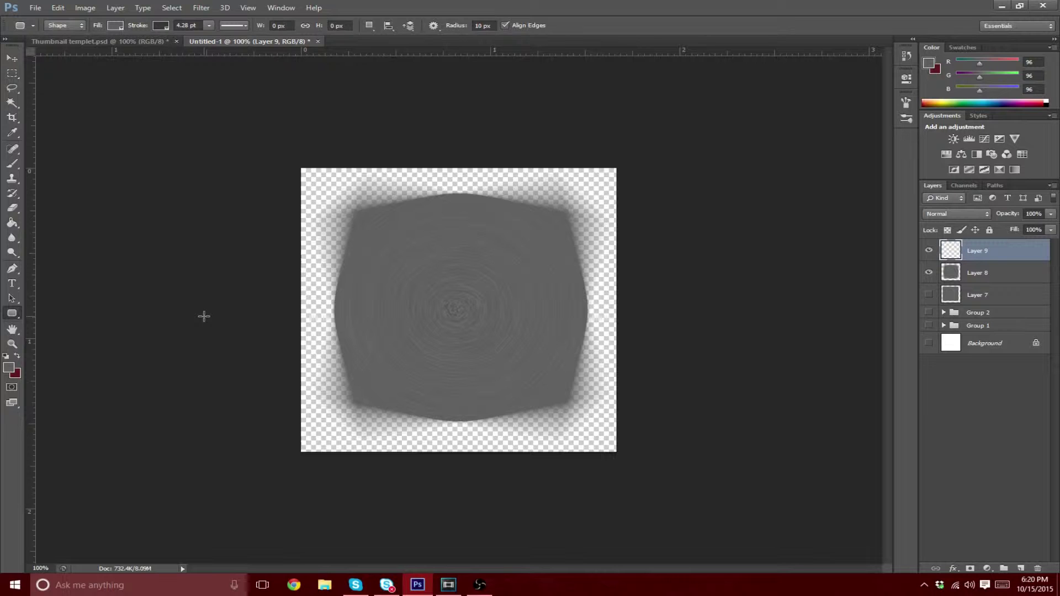
{"action": "key", "text": "shift+u"}
{"action": "key", "text": "shift+u"}
{"action": "key", "text": "shift+u"}
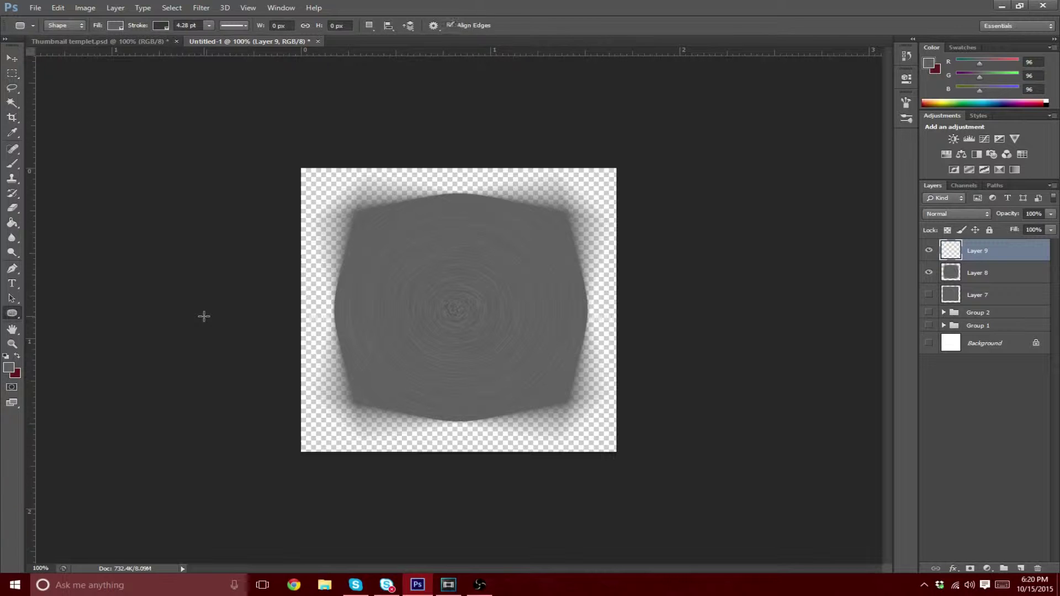
{"action": "key", "text": "shift+u"}
{"action": "key", "text": "shift+u"}
{"action": "key", "text": "shift+u"}
{"action": "key", "text": "shift+u"}
{"action": "key", "text": "shift+u"}
{"action": "key", "text": "shift+u"}
{"action": "key", "text": "shift+u"}
{"action": "key", "text": "shift+u"}
{"action": "key", "text": "shift+u"}
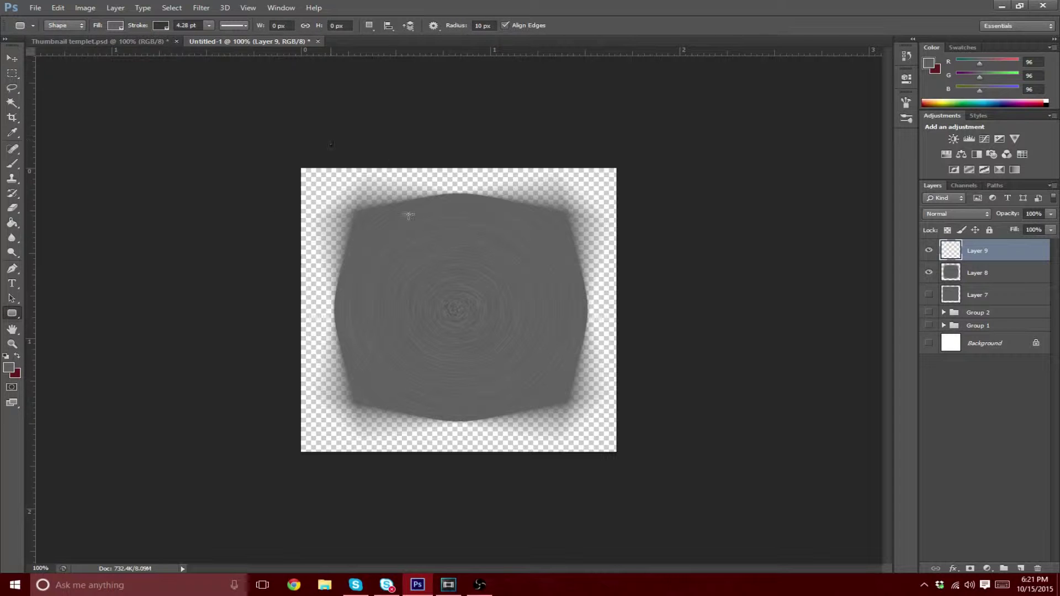
{"action": "mouse_move", "coordinate": [367, 221]}
{"action": "left_mouse_down"}
{"action": "mouse_move", "coordinate": [484, 309]}
{"action": "mouse_move", "coordinate": [555, 390]}
{"action": "left_mouse_up"}
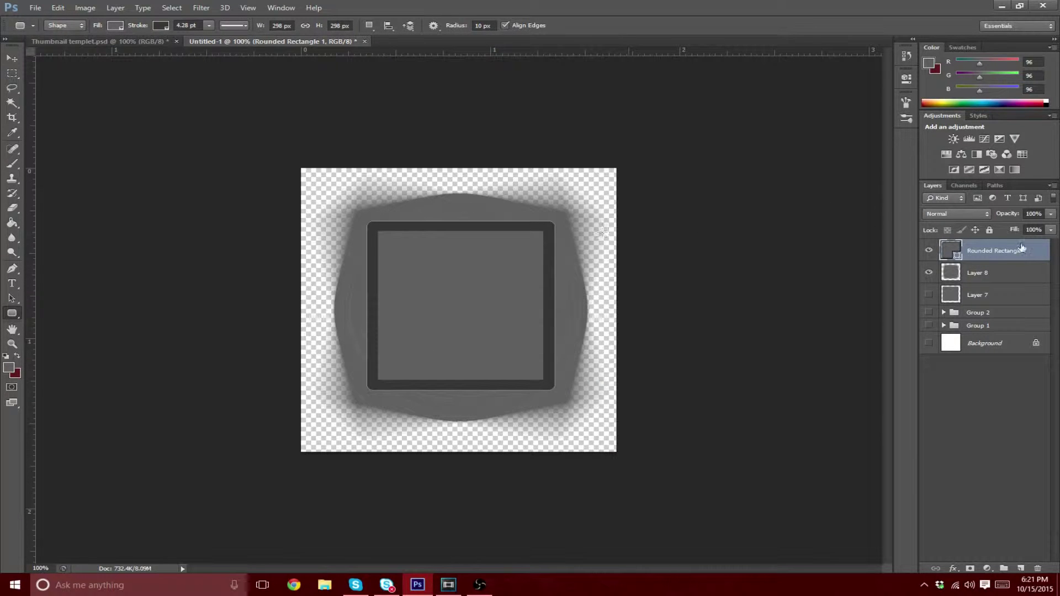
Step: Try selecting the pixels of the rounded rectangle shape layer, and clear the selection
{"action": "right_click", "coordinate": [951, 252]}
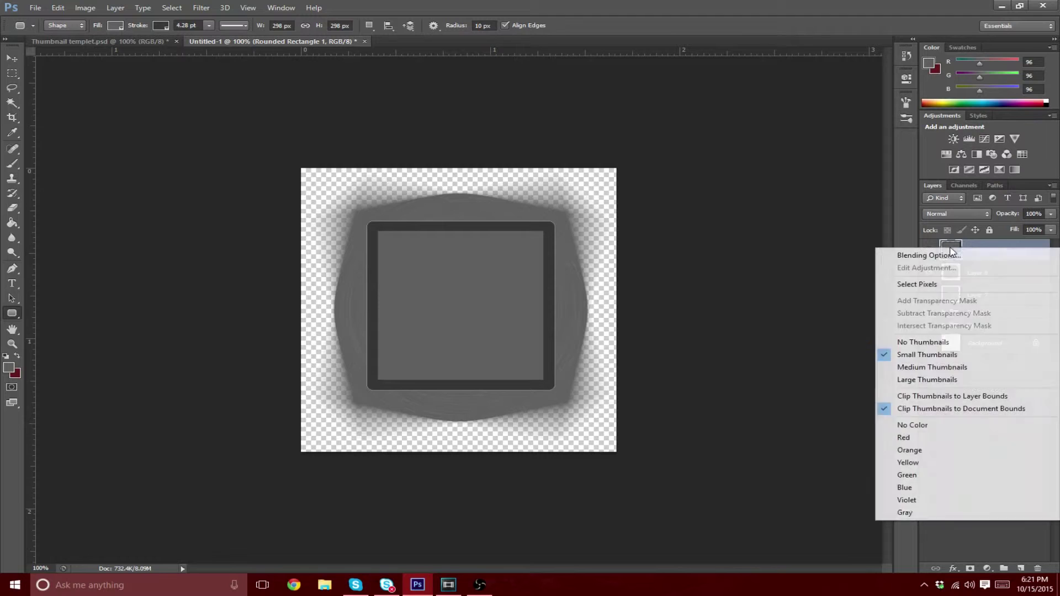
{"action": "left_click", "coordinate": [924, 284]}
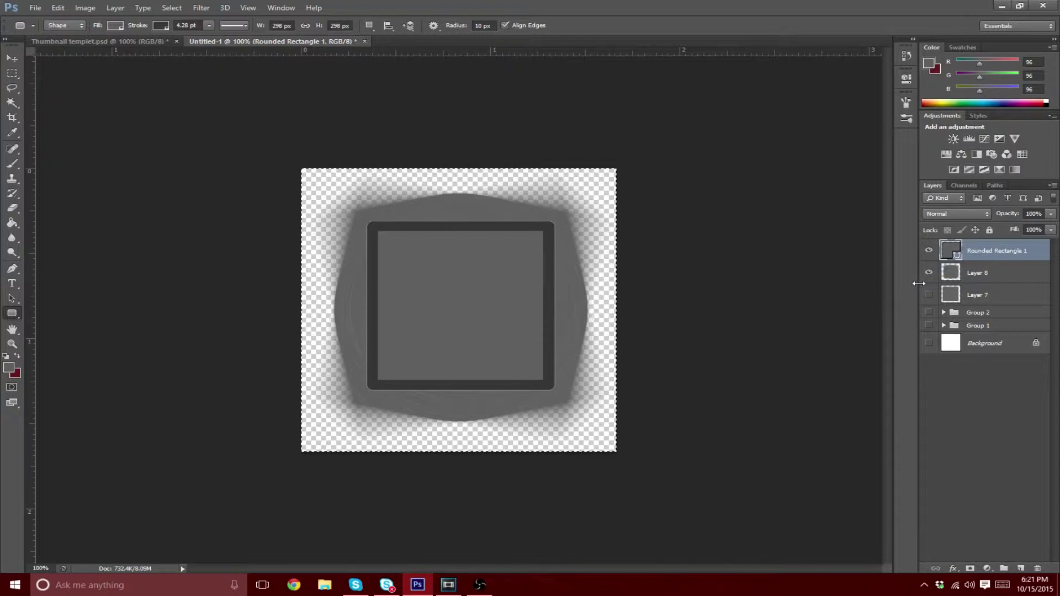
{"action": "key", "text": "ctrl+d"}
{"action": "right_click", "coordinate": [956, 251]}
Step: Rasterize the rounded rectangle layer and load its pixels as a selection
{"action": "right_click", "coordinate": [998, 247]}
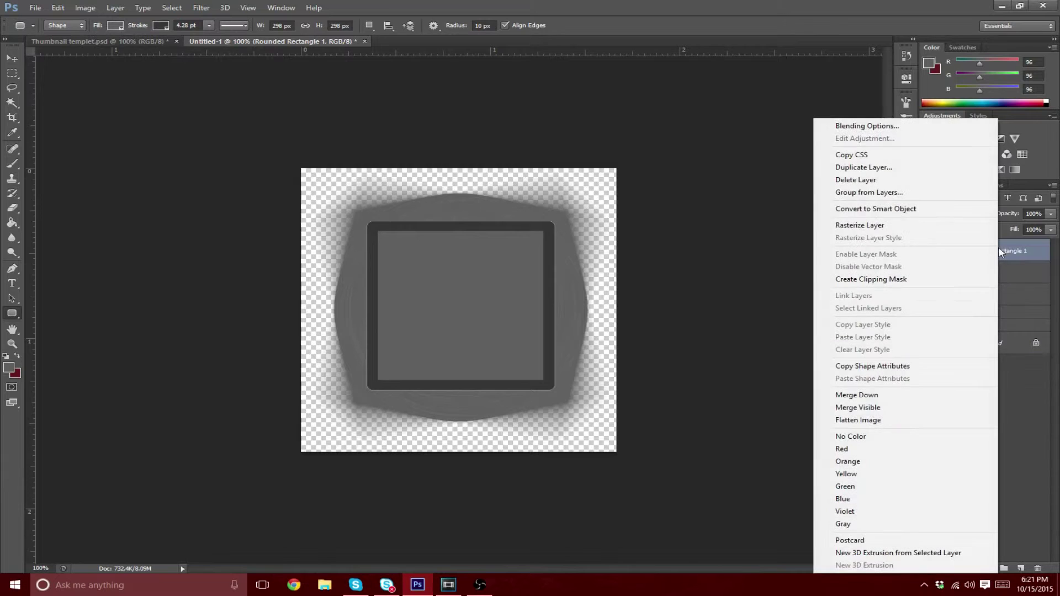
{"action": "left_click", "coordinate": [878, 226]}
{"action": "right_click", "coordinate": [955, 252]}
{"action": "left_click", "coordinate": [900, 287]}
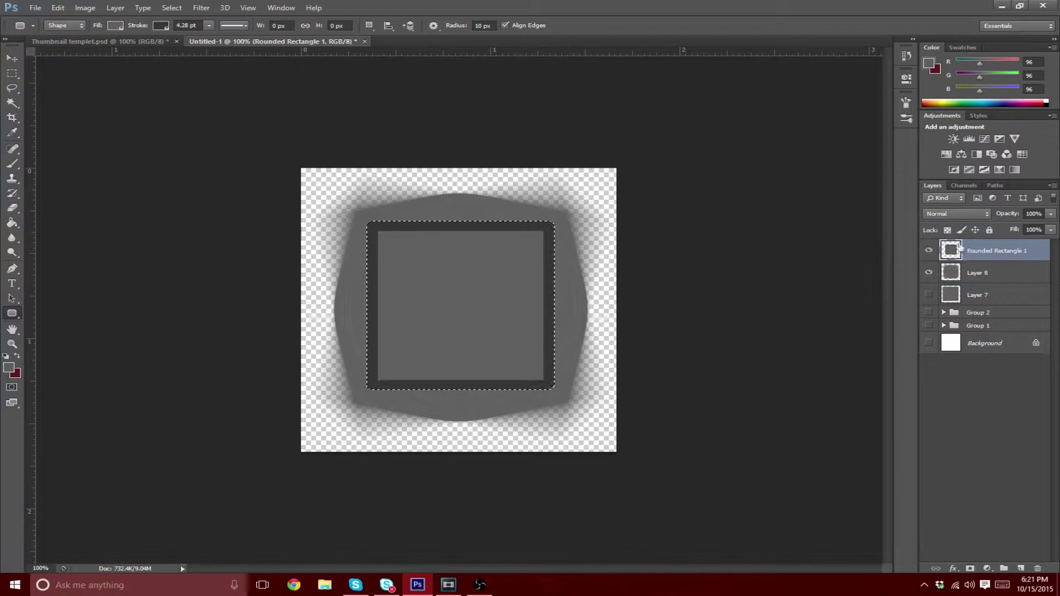
Step: Hide the rounded rectangle layer, invert the selection, and delete Layer 8's circular texture outside the rounded square
{"action": "left_click", "coordinate": [929, 250]}
{"action": "left_click", "coordinate": [955, 273]}
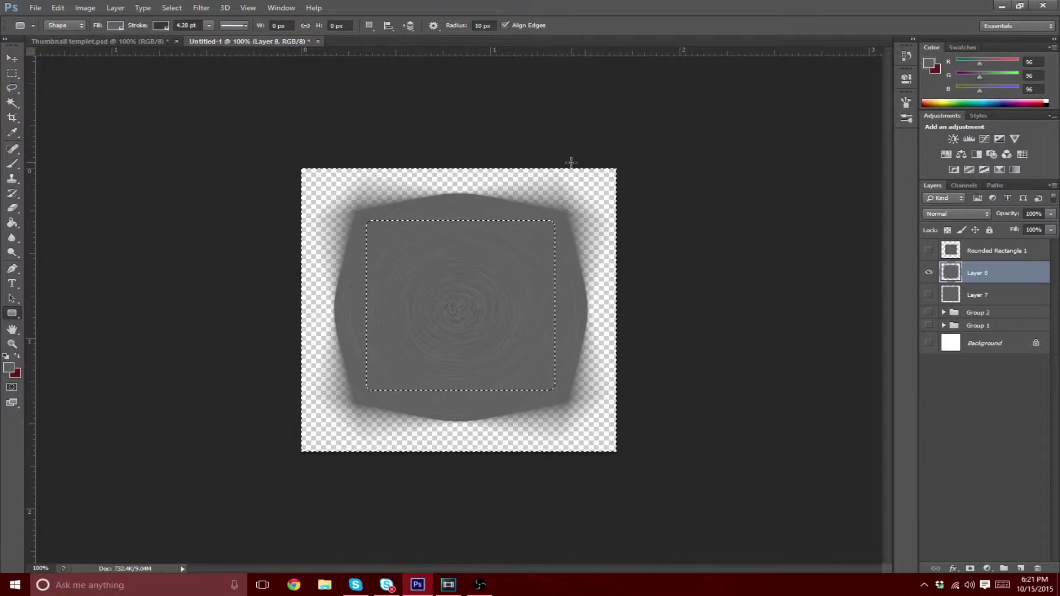
{"action": "key", "text": "Delete"}
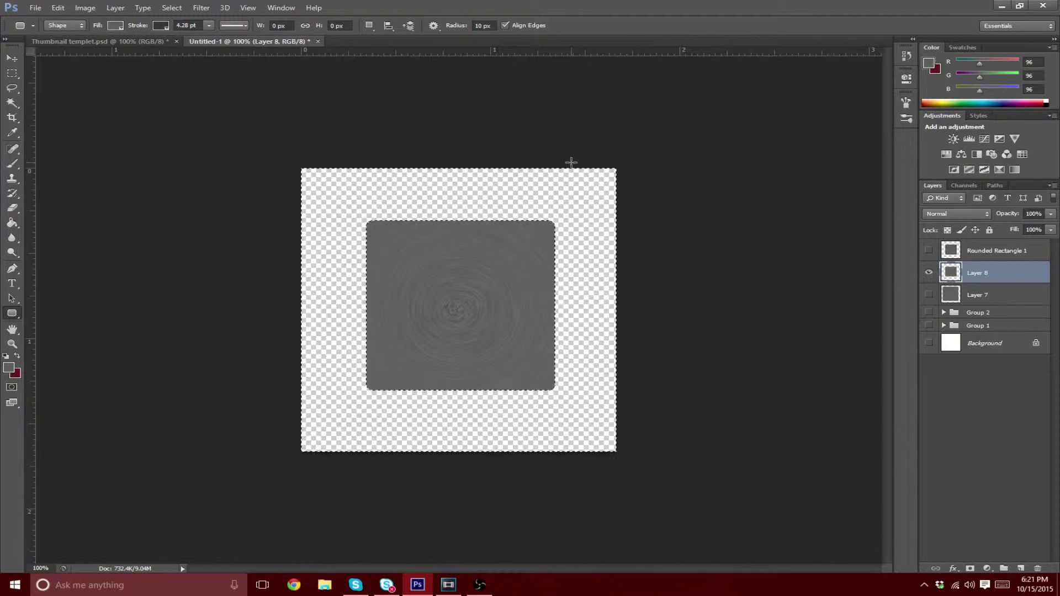
Step: Clear the selection and load the pixels of the trimmed Layer 8 as a new selection
{"action": "key", "text": "ctrl+d"}
{"action": "right_click", "coordinate": [954, 272]}
{"action": "left_click", "coordinate": [929, 307]}
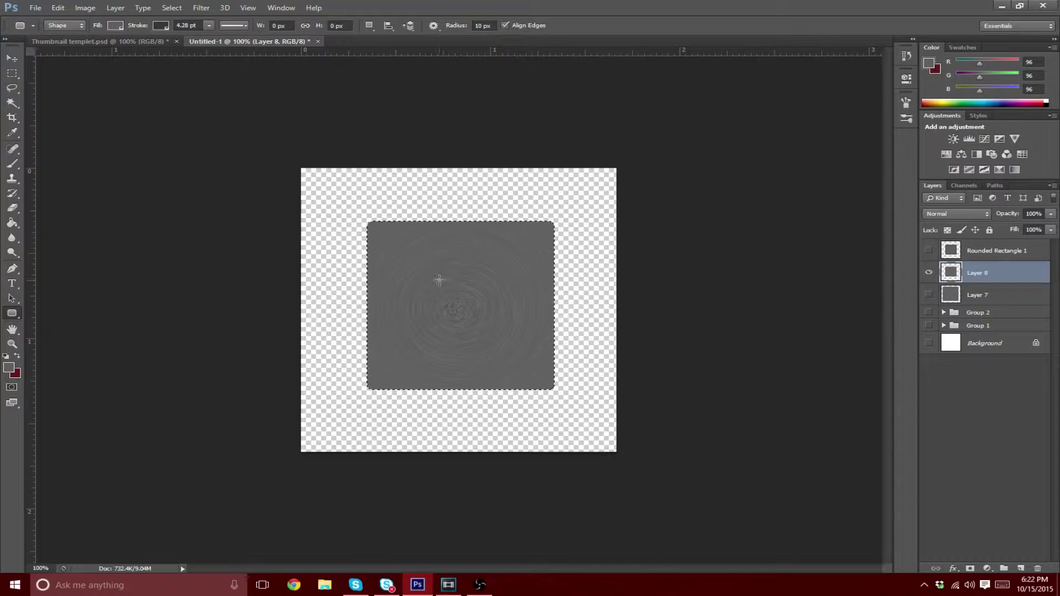
Step: Choose the Gradient tool with the Violet, Green, Orange preset and open that gradient for editing
{"action": "key", "text": "h"}
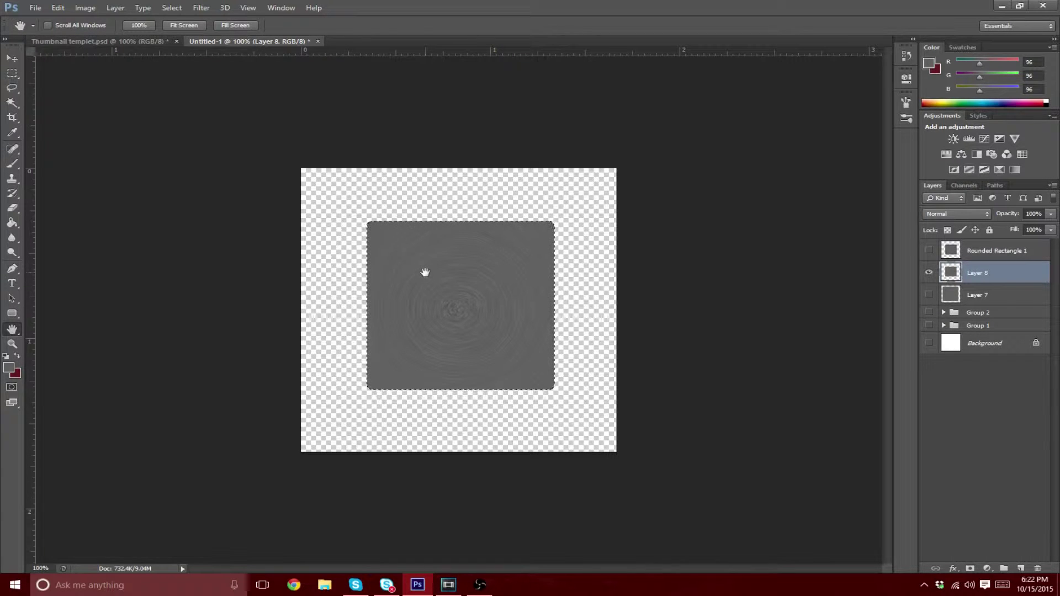
{"action": "key", "text": "g"}
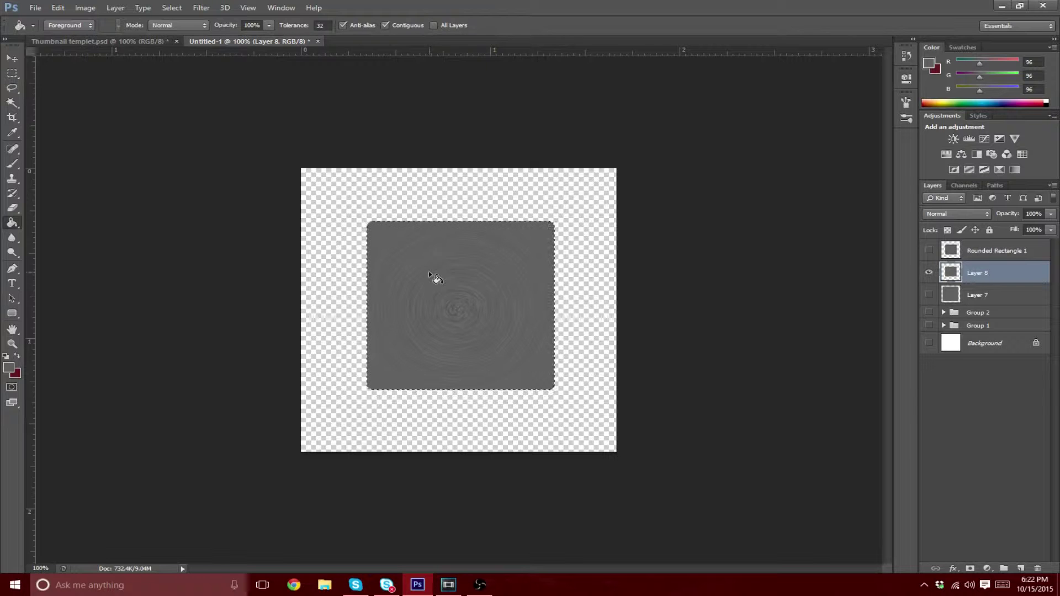
{"action": "key", "text": "shift+g"}
{"action": "key", "text": "shift+g"}
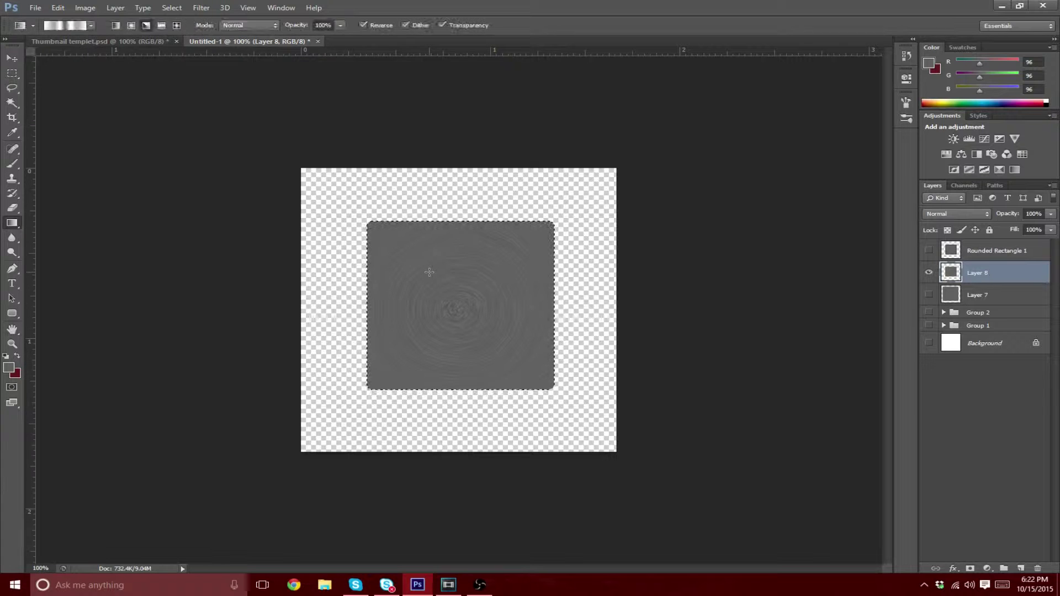
{"action": "left_click", "coordinate": [90, 25]}
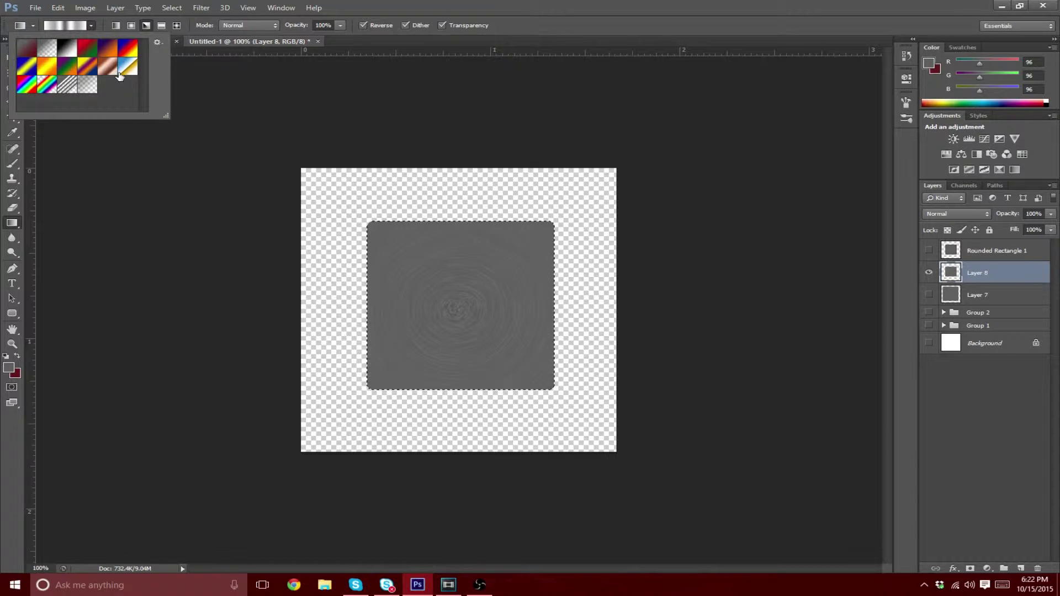
{"action": "left_click", "coordinate": [68, 72]}
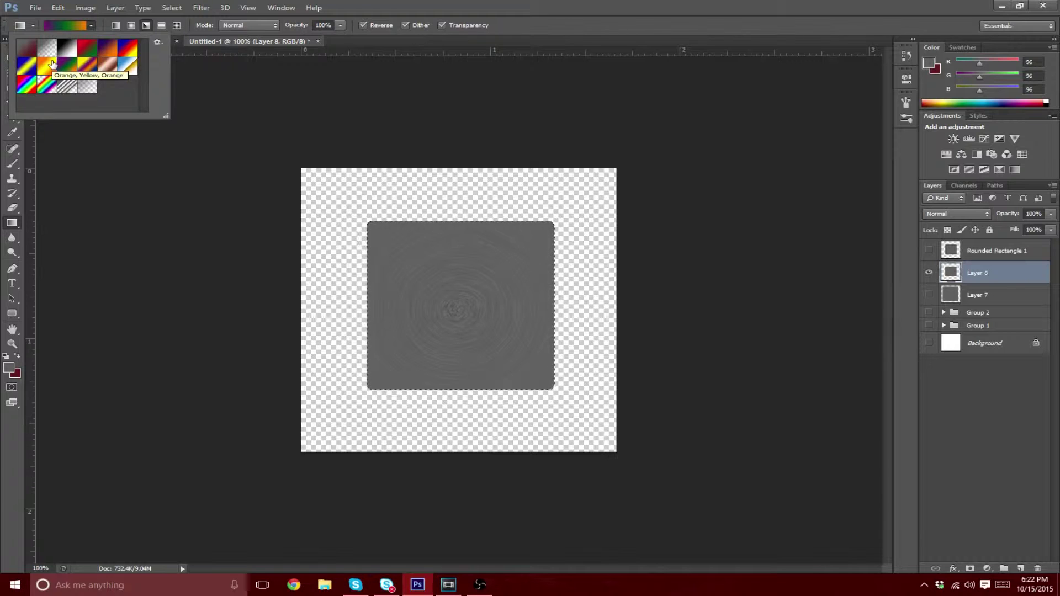
{"action": "left_click", "coordinate": [68, 28]}
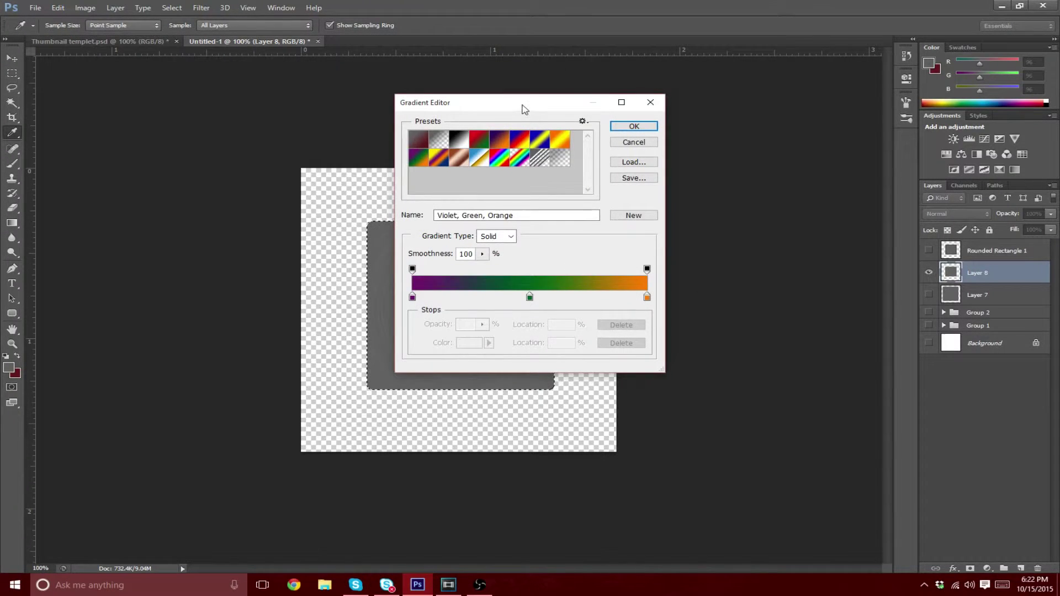
{"action": "left_click_drag", "start_coordinate": [522, 103], "coordinate": [533, 100]}
Step: Recolour the gradient's middle stop to dark grey 444444 and both end stops to white
{"action": "double_click", "coordinate": [541, 294]}
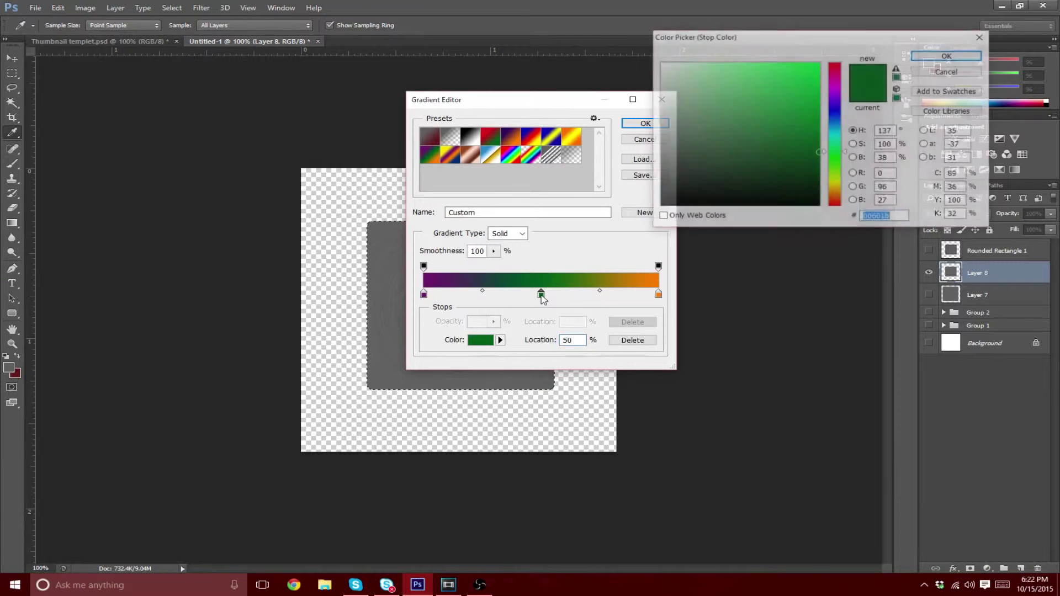
{"action": "left_click_drag", "start_coordinate": [694, 156], "coordinate": [627, 174]}
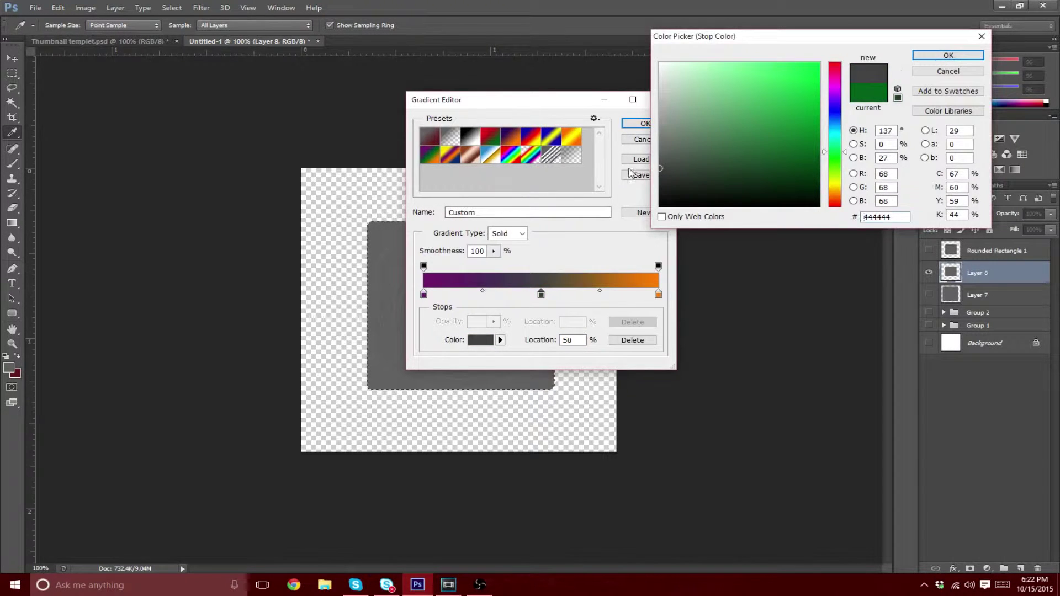
{"action": "key", "text": "Return"}
{"action": "double_click", "coordinate": [659, 294]}
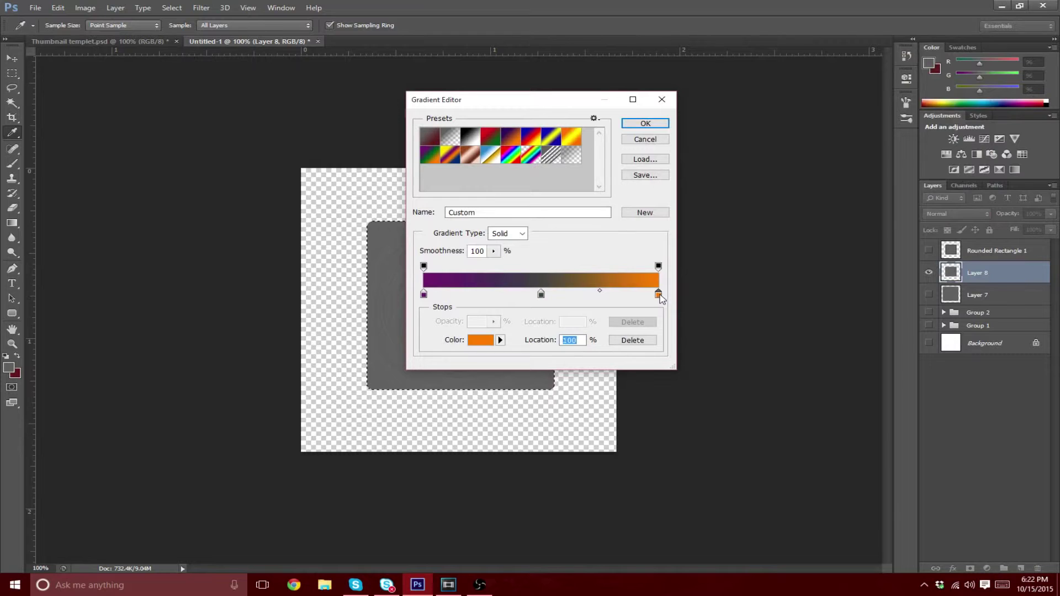
{"action": "left_click_drag", "start_coordinate": [740, 143], "coordinate": [603, 58]}
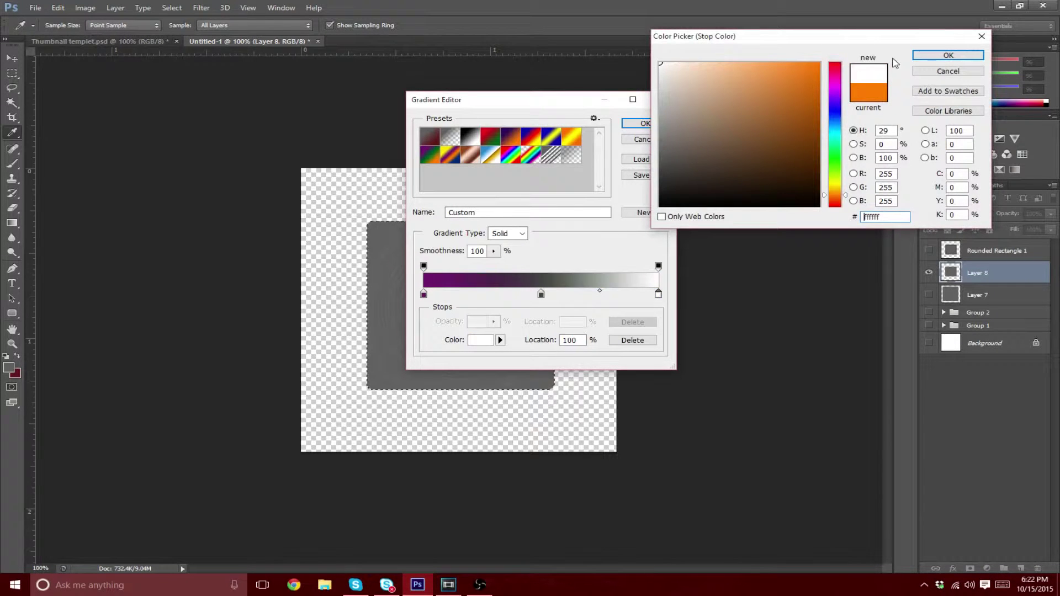
{"action": "key", "text": "Return"}
{"action": "double_click", "coordinate": [424, 295]}
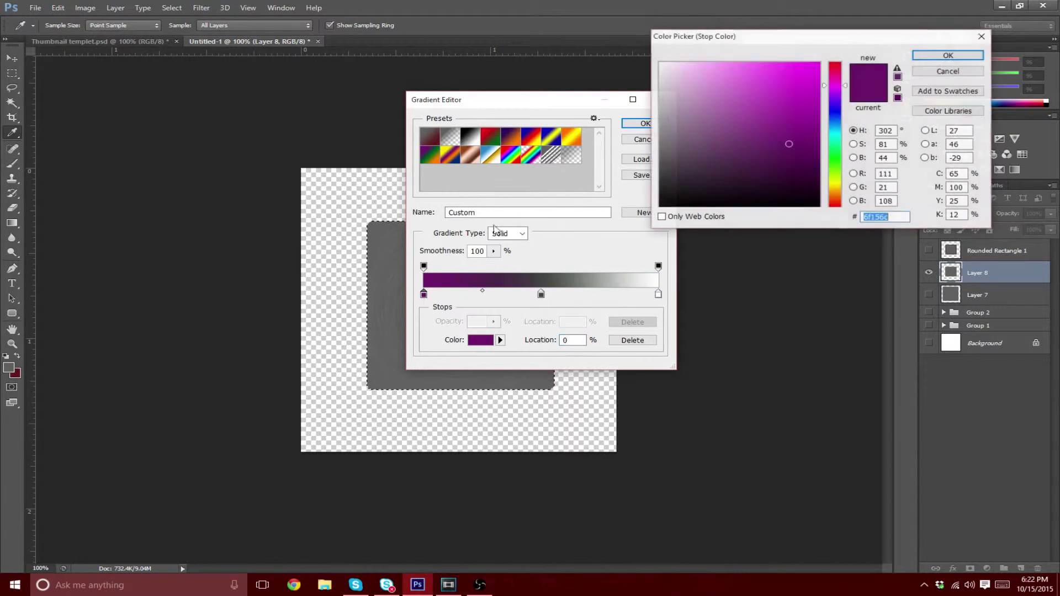
{"action": "left_click_drag", "start_coordinate": [674, 127], "coordinate": [651, 67]}
{"action": "left_click", "coordinate": [941, 57]}
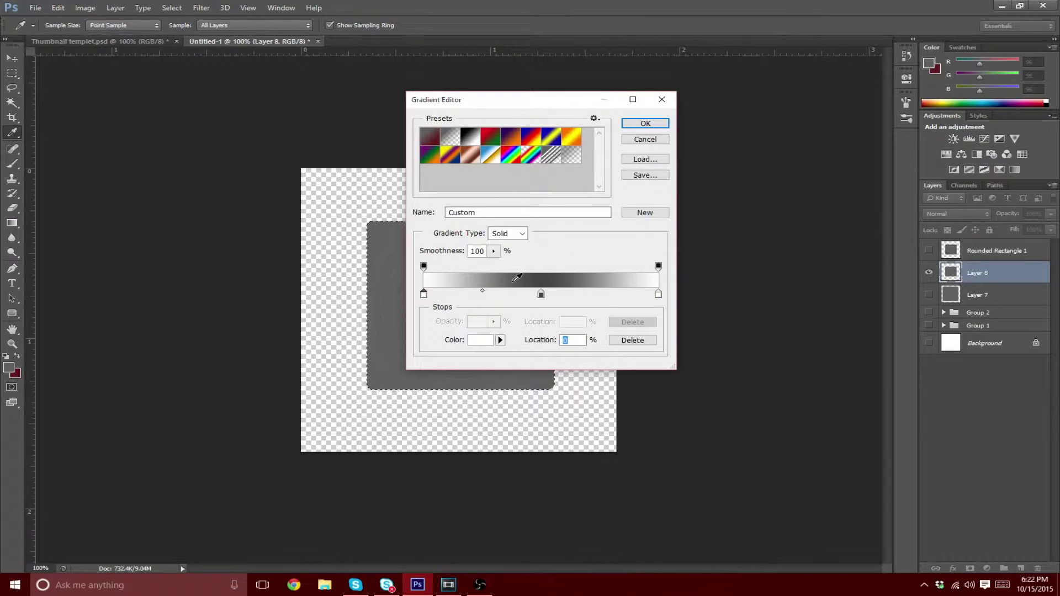
Step: Add white stops at about 38% and 64% and grey 909090 stops at 20% and 81%, and accept the gradient
{"action": "left_click", "coordinate": [513, 296]}
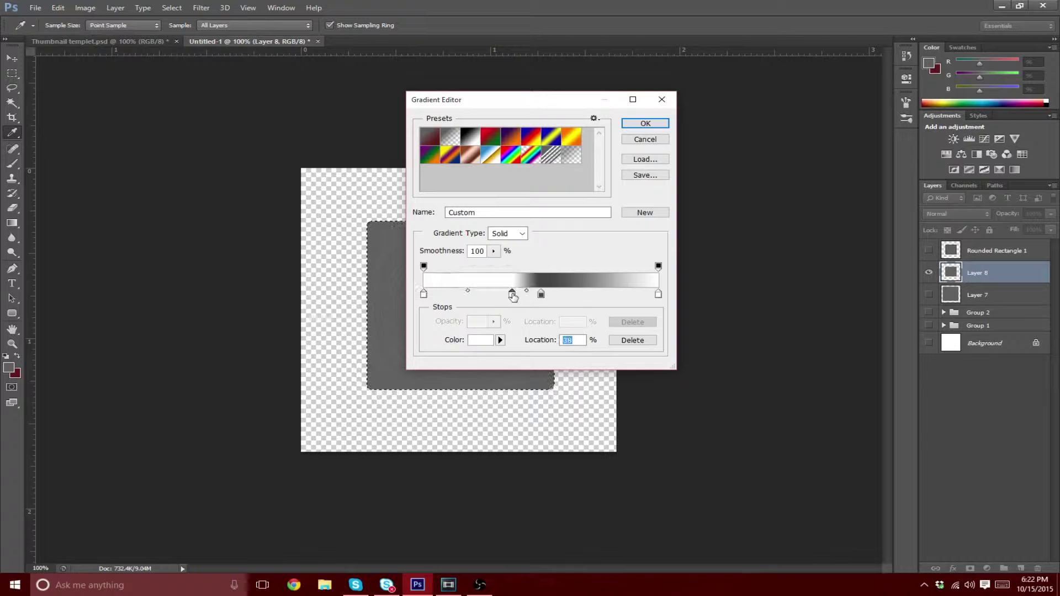
{"action": "left_click", "coordinate": [573, 297]}
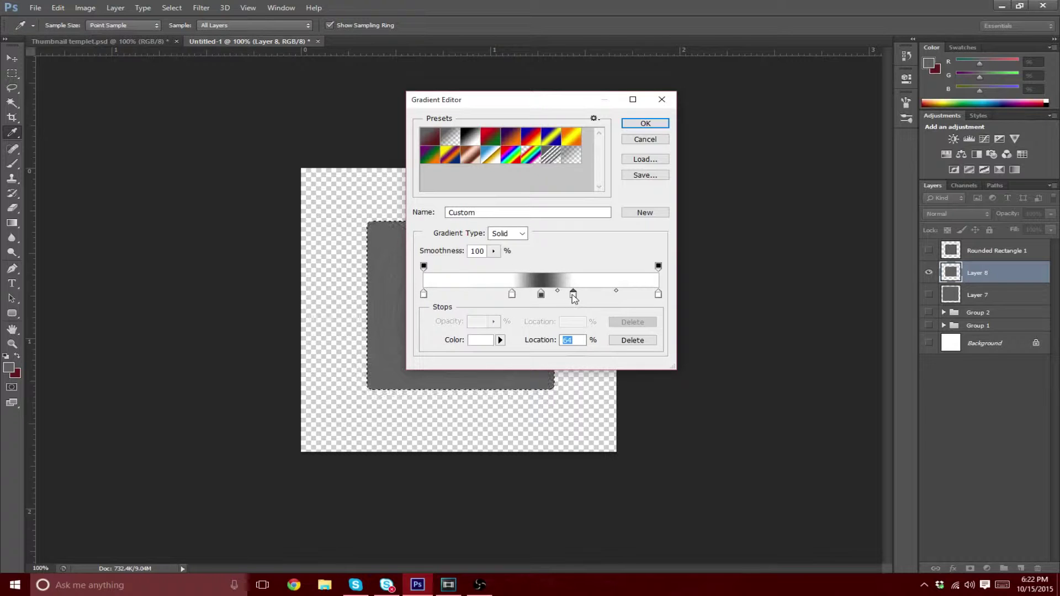
{"action": "double_click", "coordinate": [619, 296]}
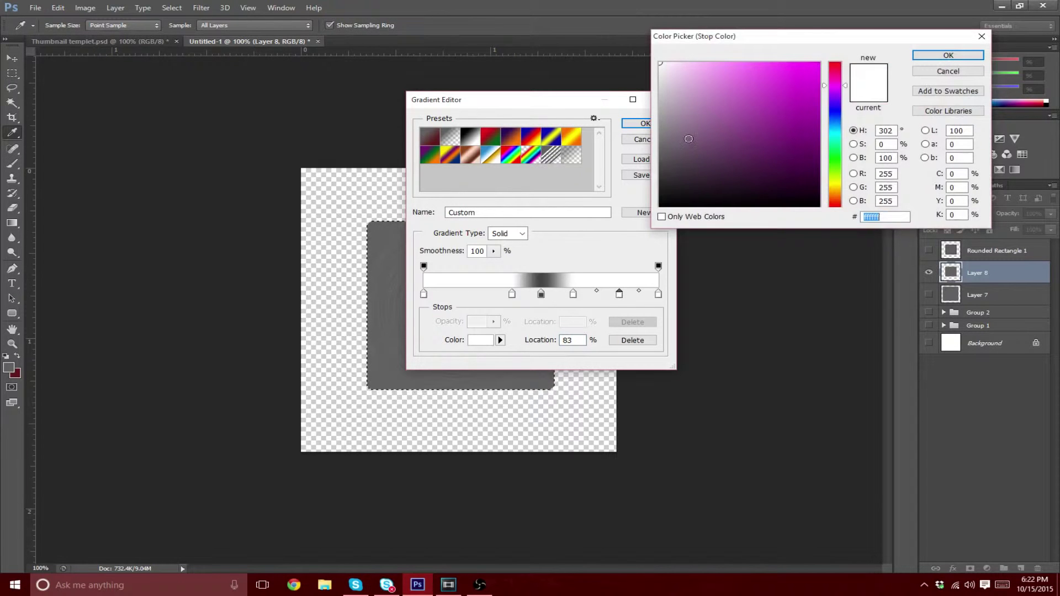
{"action": "type", "text": "909090"}
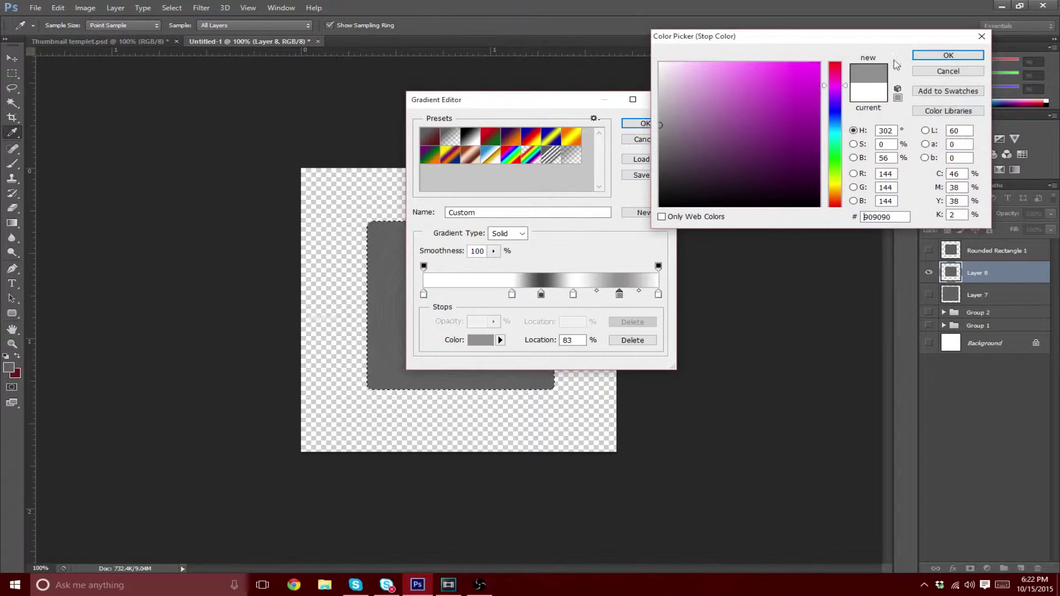
{"action": "left_click", "coordinate": [941, 55]}
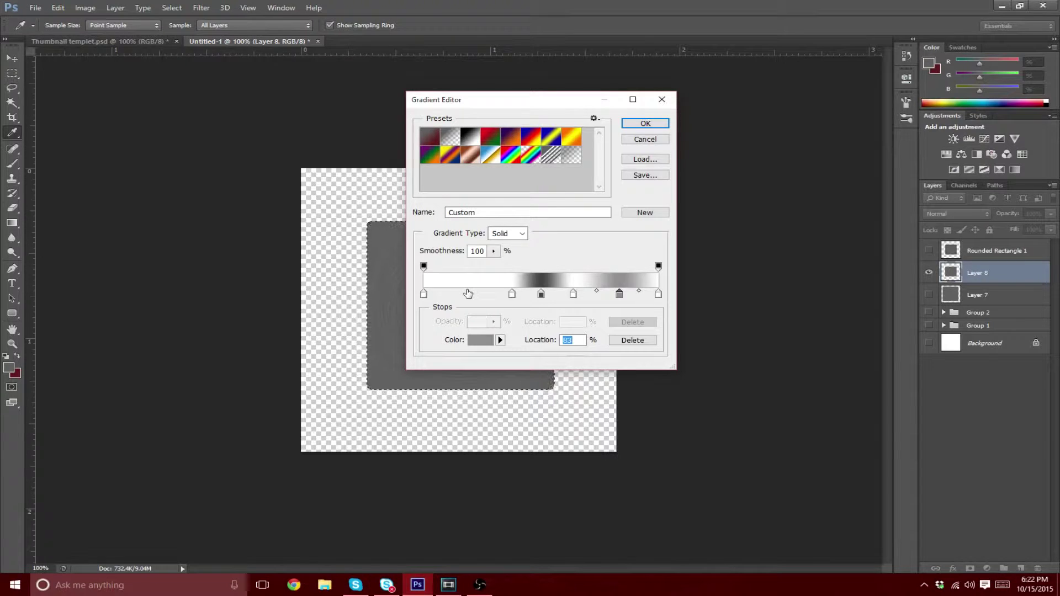
{"action": "double_click", "coordinate": [467, 295]}
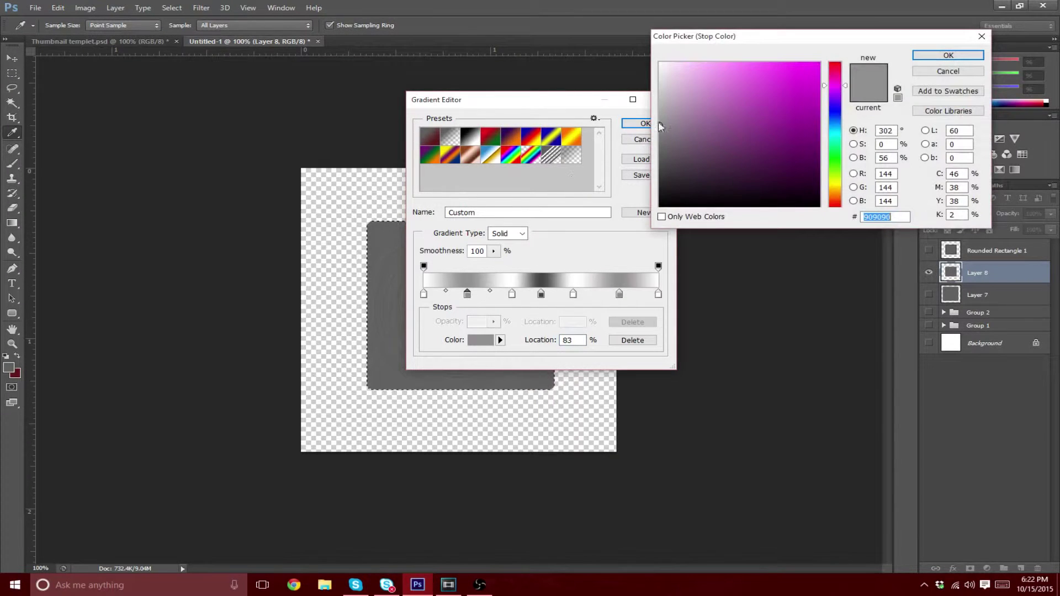
{"action": "left_click", "coordinate": [963, 58]}
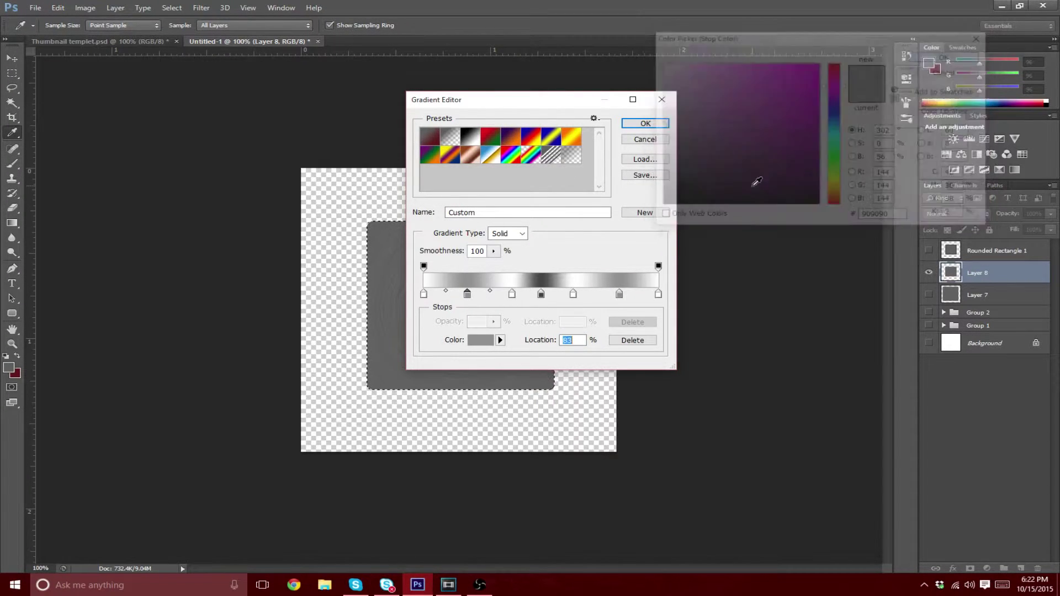
{"action": "left_click_drag", "start_coordinate": [469, 295], "coordinate": [471, 297]}
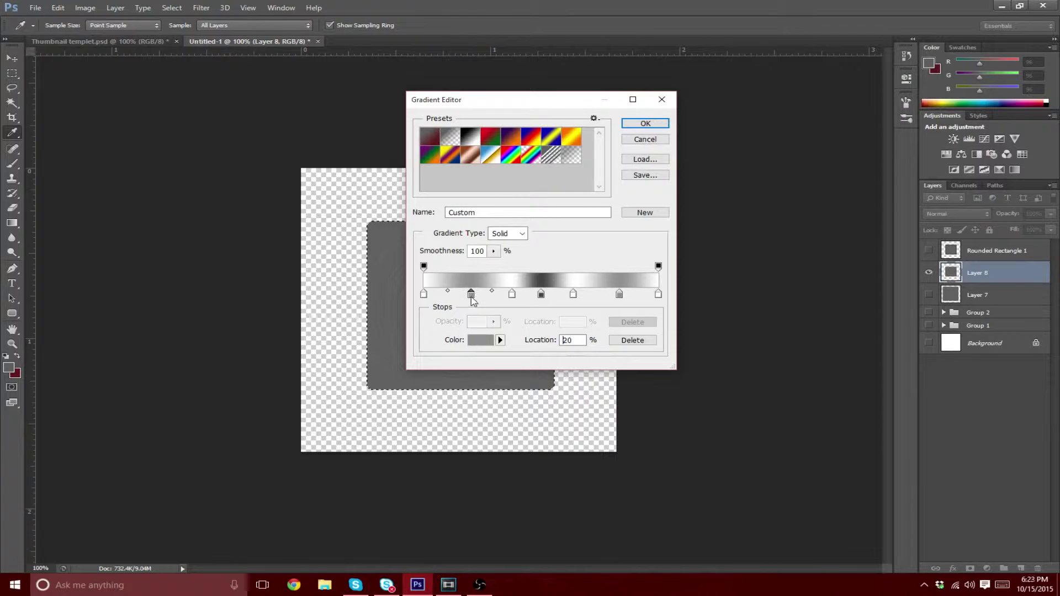
{"action": "left_click_drag", "start_coordinate": [620, 296], "coordinate": [615, 296]}
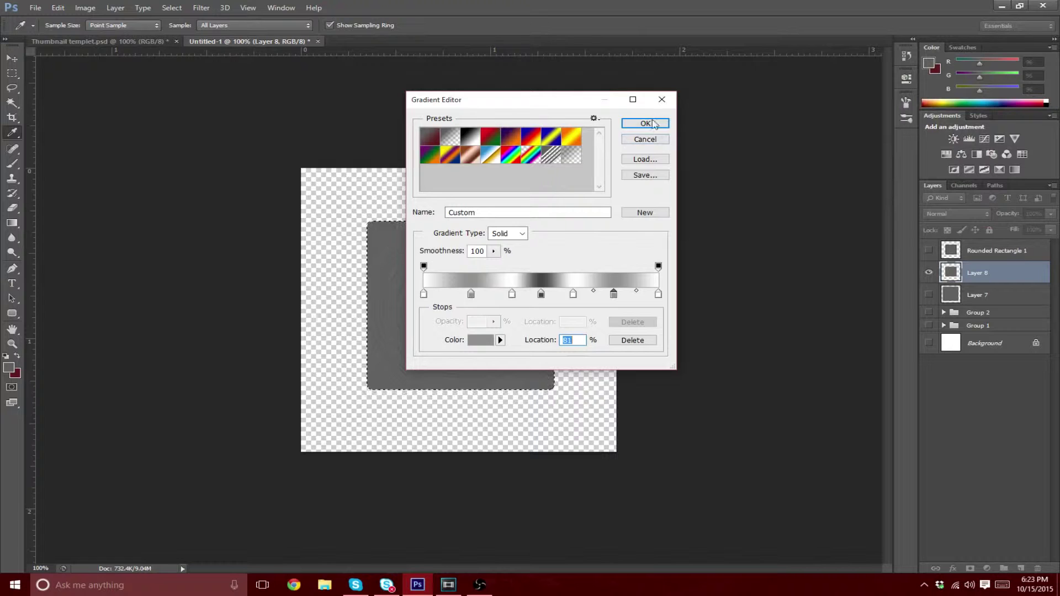
{"action": "left_click", "coordinate": [642, 125]}
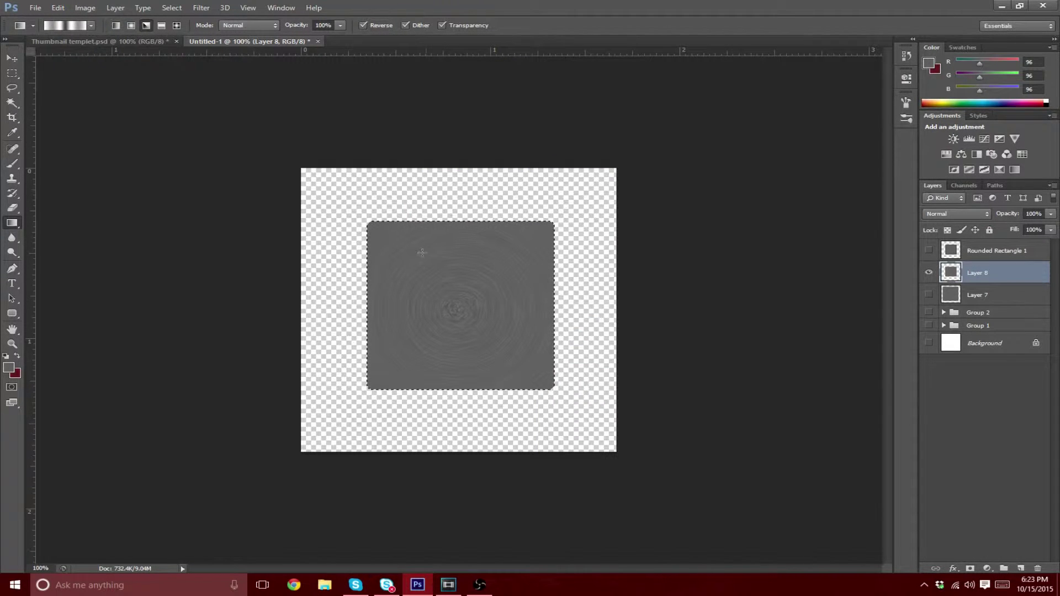
Step: Try a linear and a radial gradient across the selected rounded square on Layer 8, undoing each
{"action": "left_click", "coordinate": [117, 27]}
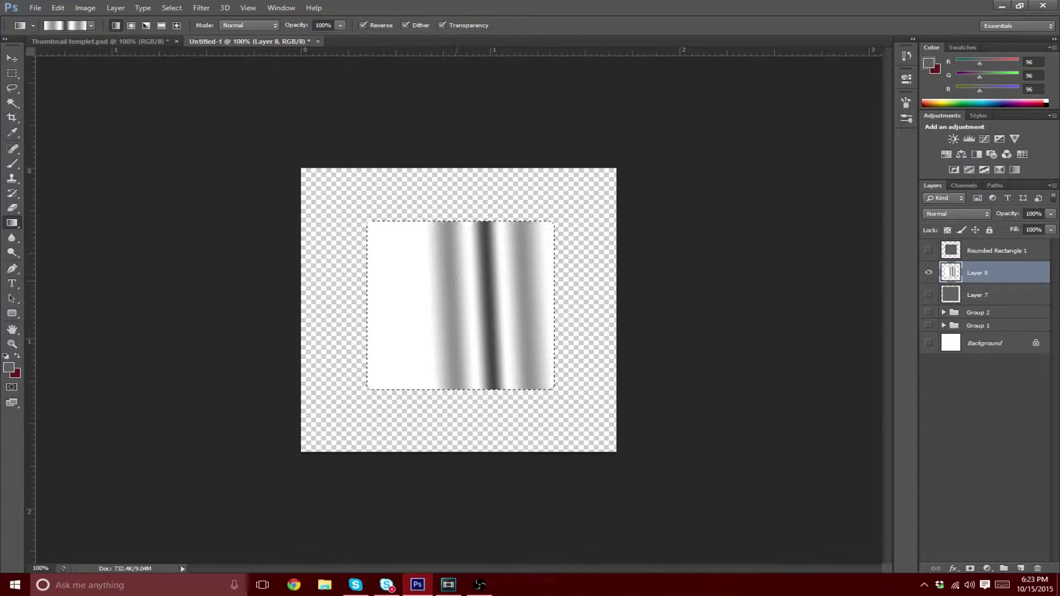
{"action": "key", "text": "alt+BackSpace"}
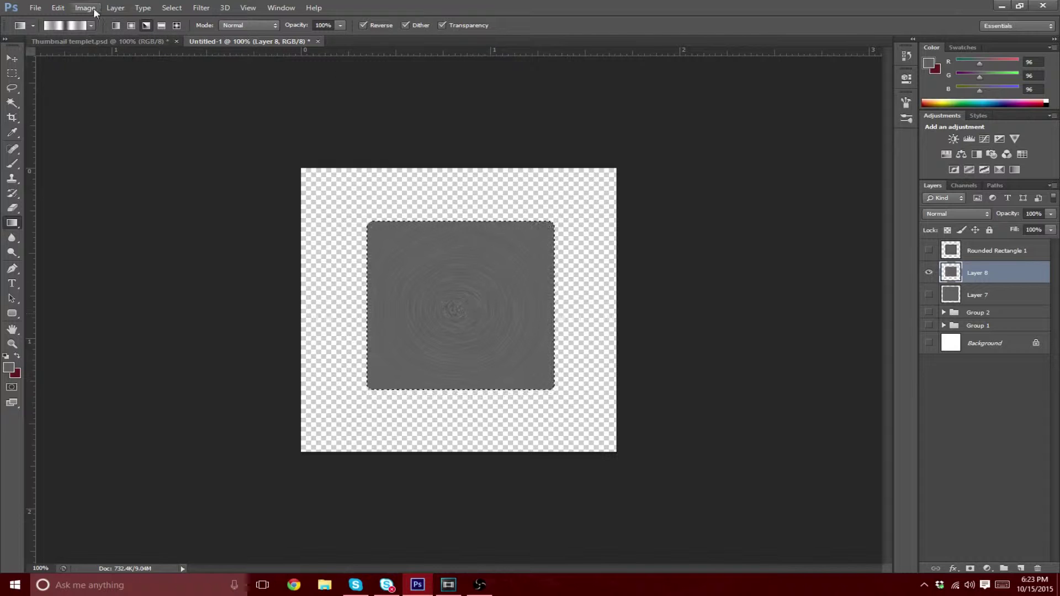
{"action": "left_click", "coordinate": [131, 25]}
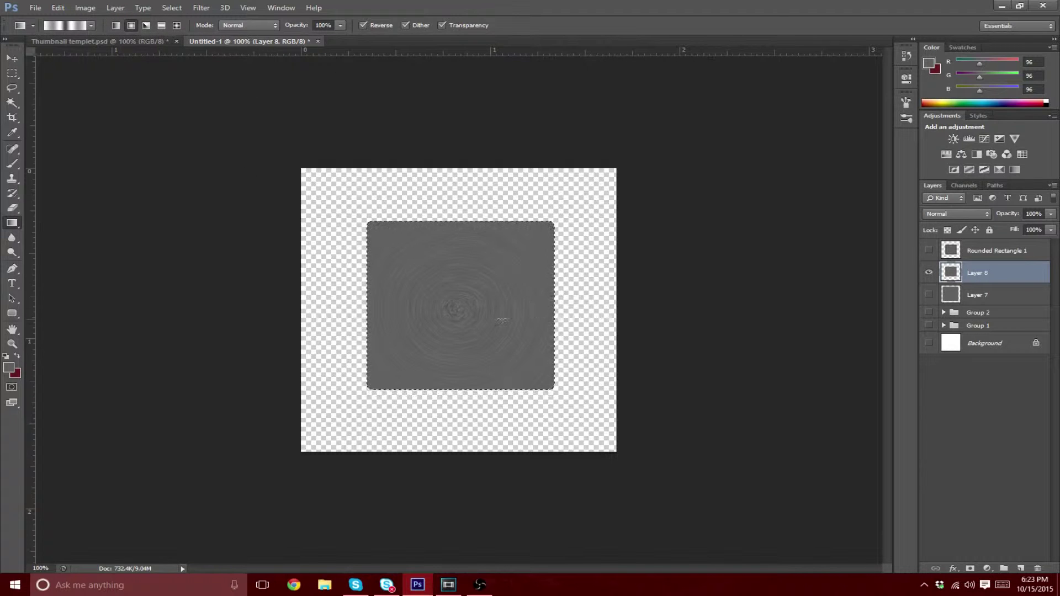
{"action": "left_click_drag", "start_coordinate": [459, 309], "coordinate": [489, 307]}
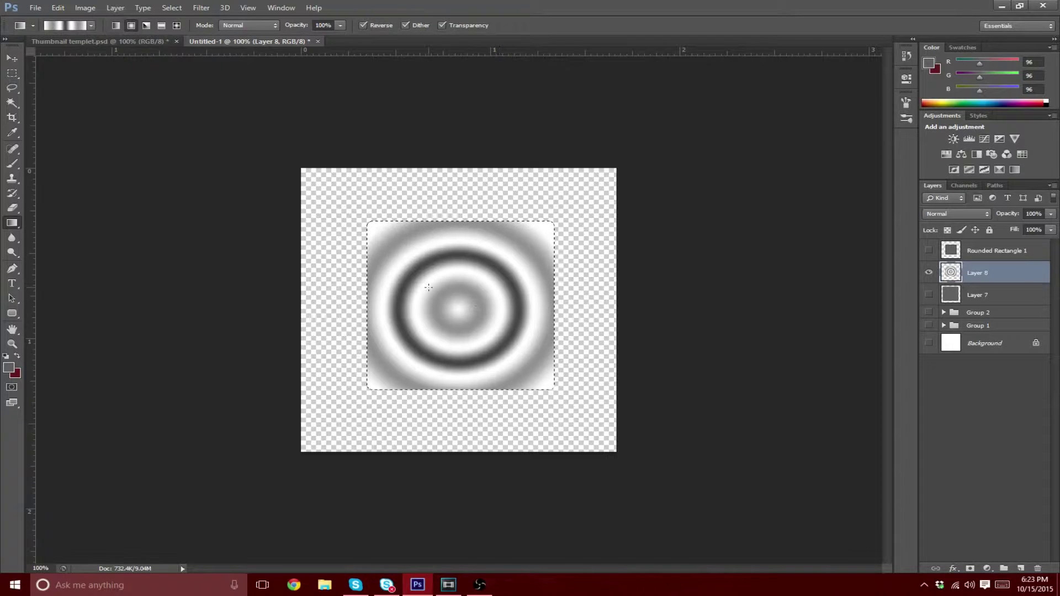
{"action": "key", "text": "ctrl+z"}
Step: Try angle gradients from the centre of the rounded square up to its upper edge on Layer 8, undoing each
{"action": "left_click", "coordinate": [146, 25]}
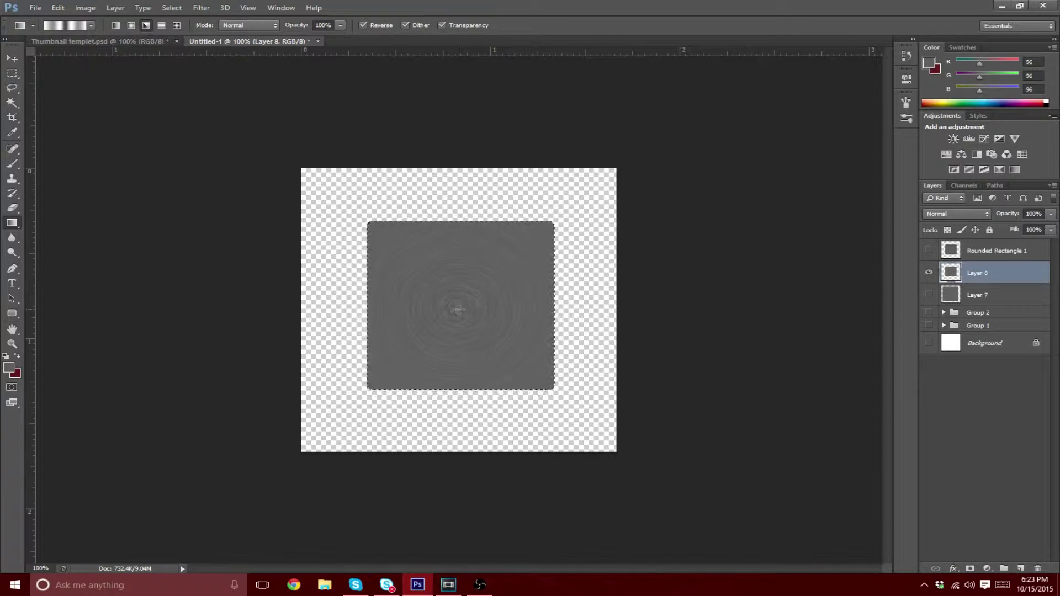
{"action": "left_click_drag", "start_coordinate": [457, 309], "coordinate": [445, 263]}
{"action": "left_click_drag", "start_coordinate": [443, 227], "coordinate": [443, 223]}
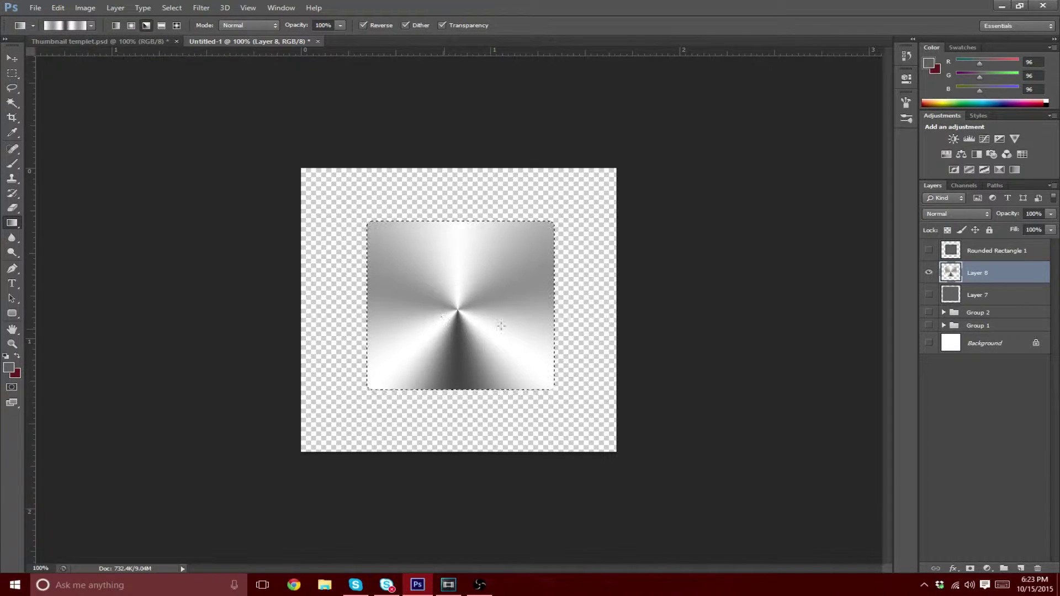
{"action": "key", "text": "ctrl+z"}
{"action": "left_click_drag", "start_coordinate": [458, 301], "coordinate": [458, 218]}
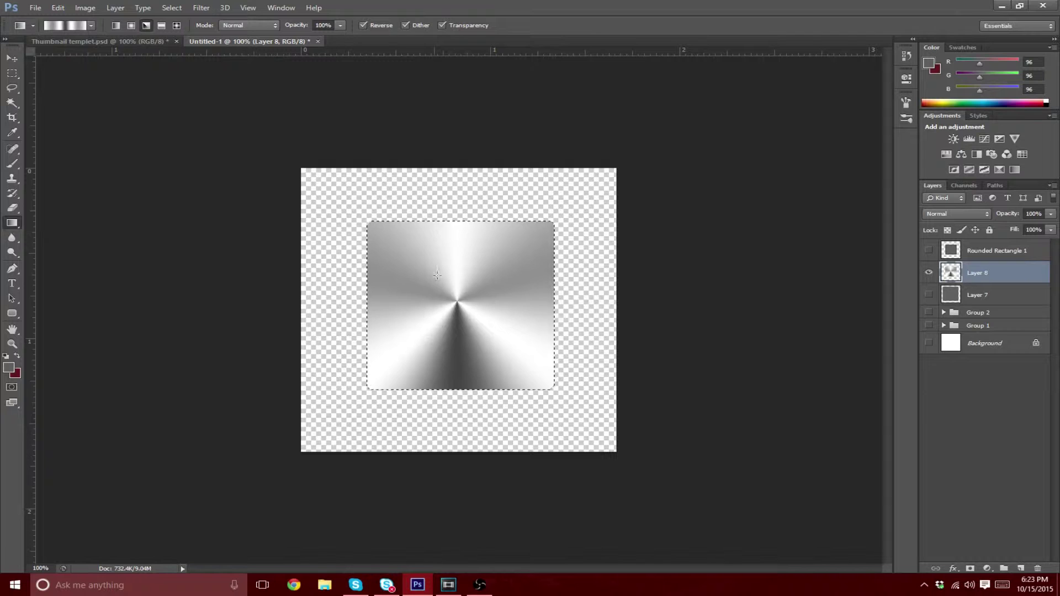
{"action": "key", "text": "ctrl+z"}
{"action": "left_click_drag", "start_coordinate": [458, 308], "coordinate": [446, 223]}
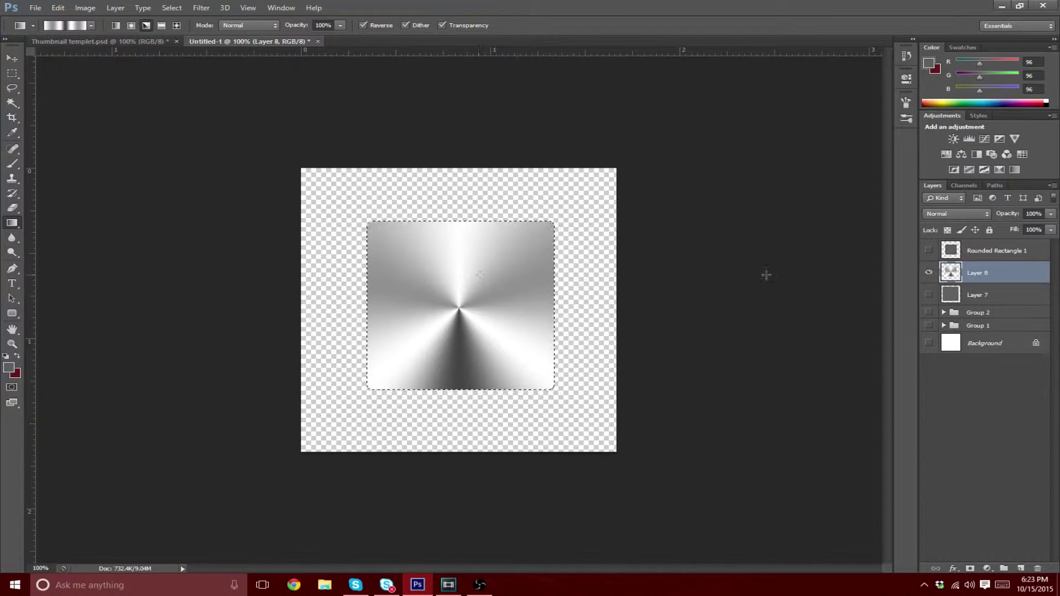
{"action": "key", "text": "ctrl+z"}
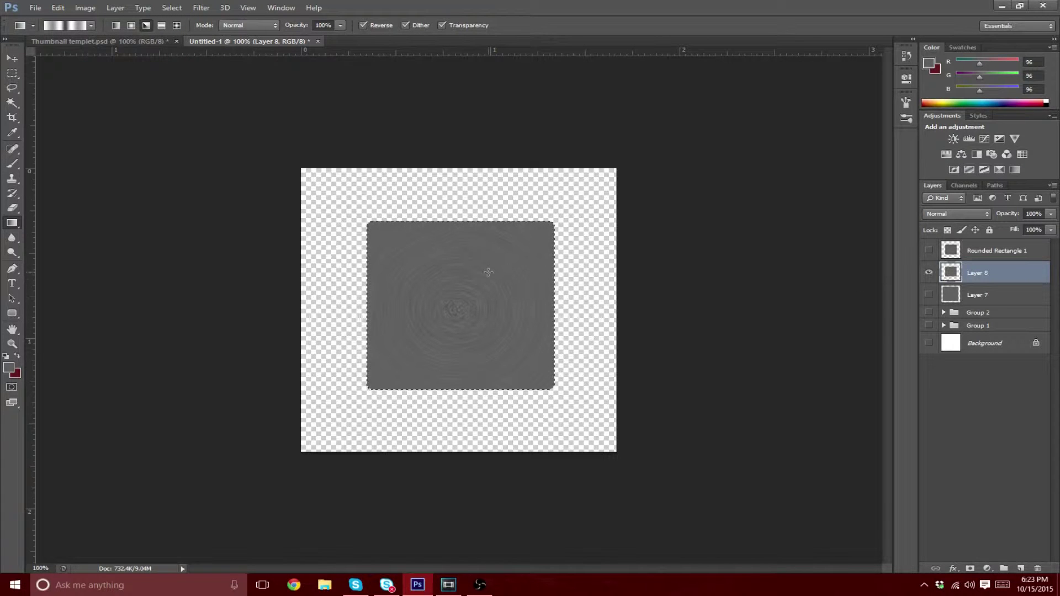
Step: Create a new empty layer directly above Layer 8, keeping the rounded square selection
{"action": "key", "text": "ctrl+shift+n"}
{"action": "key", "text": "Return"}
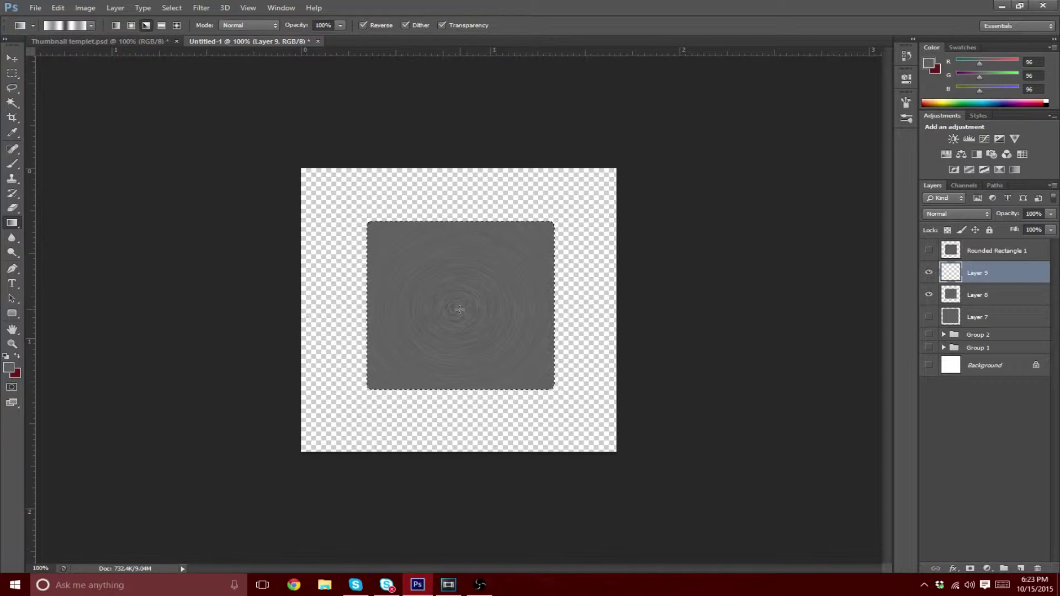
Step: Fill the rounded square selection on Layer 9 with an angle gradient from its centre to its upper edge, and clear the selection
{"action": "left_click_drag", "start_coordinate": [457, 308], "coordinate": [457, 222]}
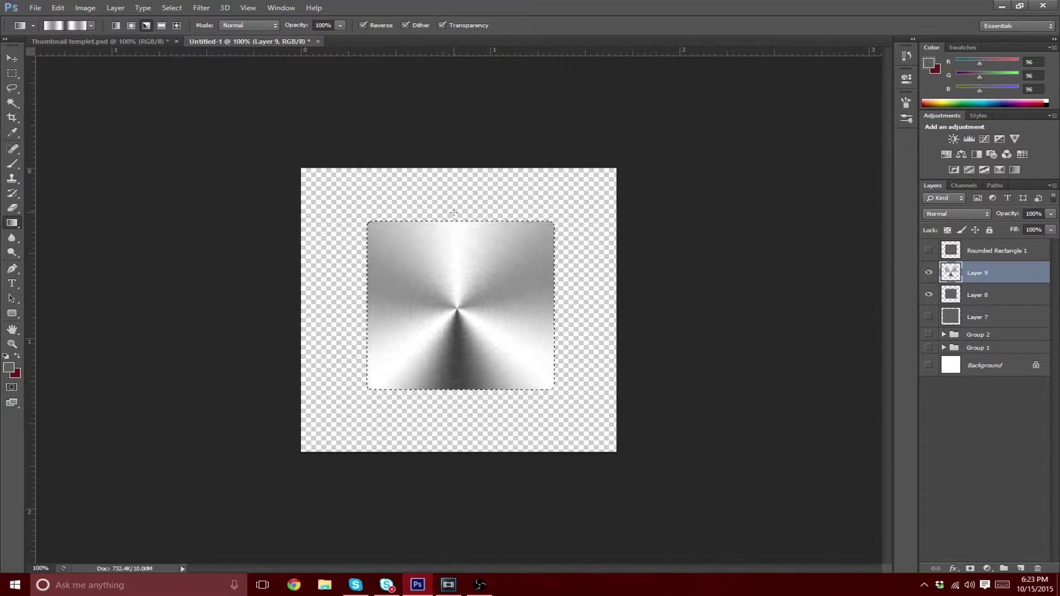
{"action": "key", "text": "ctrl+z"}
{"action": "left_click_drag", "start_coordinate": [457, 308], "coordinate": [456, 220]}
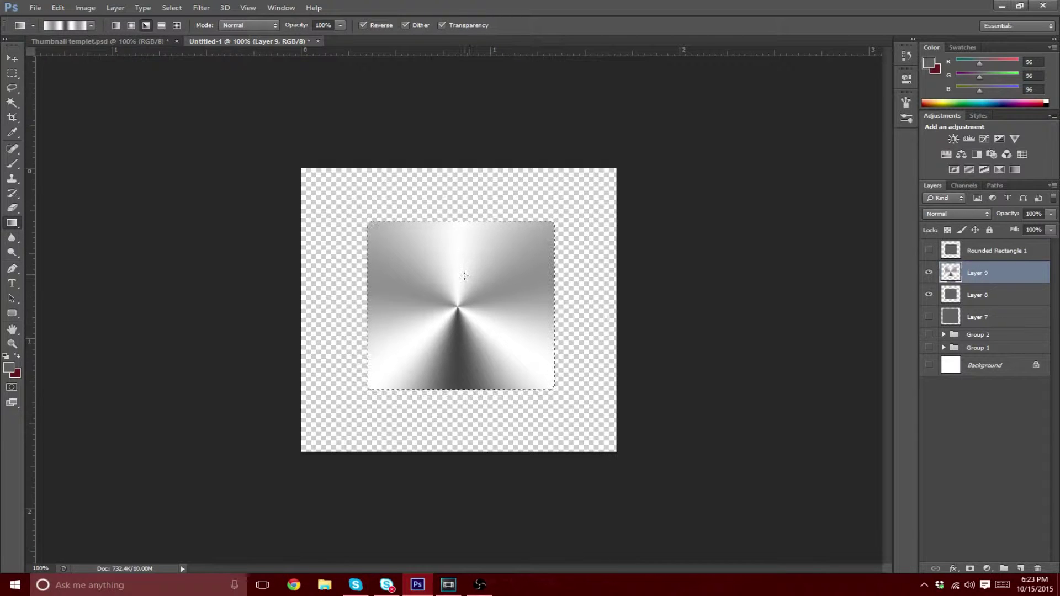
{"action": "left_click", "coordinate": [928, 272]}
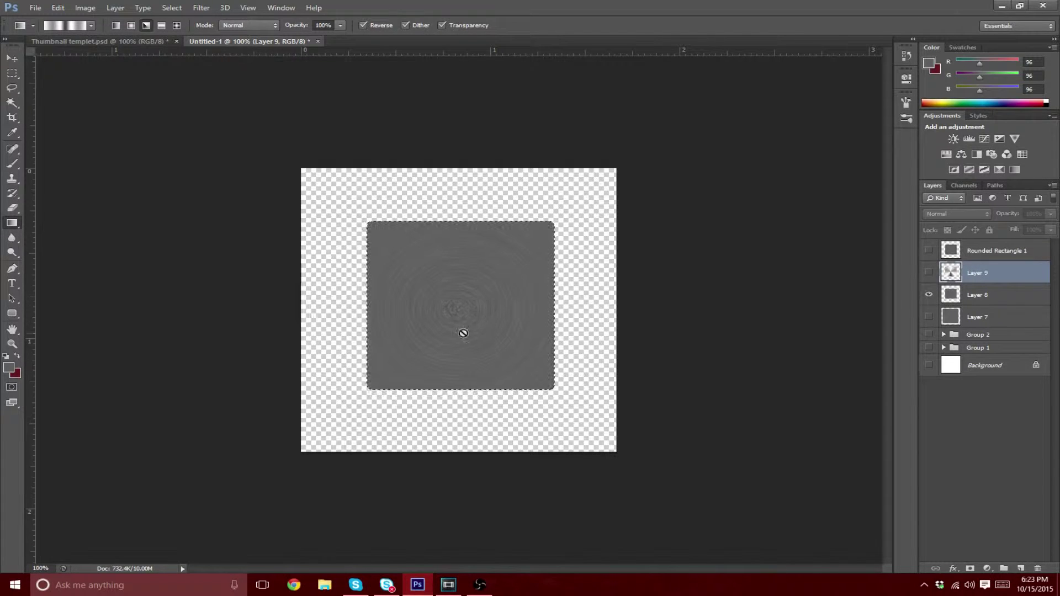
{"action": "left_click", "coordinate": [928, 272]}
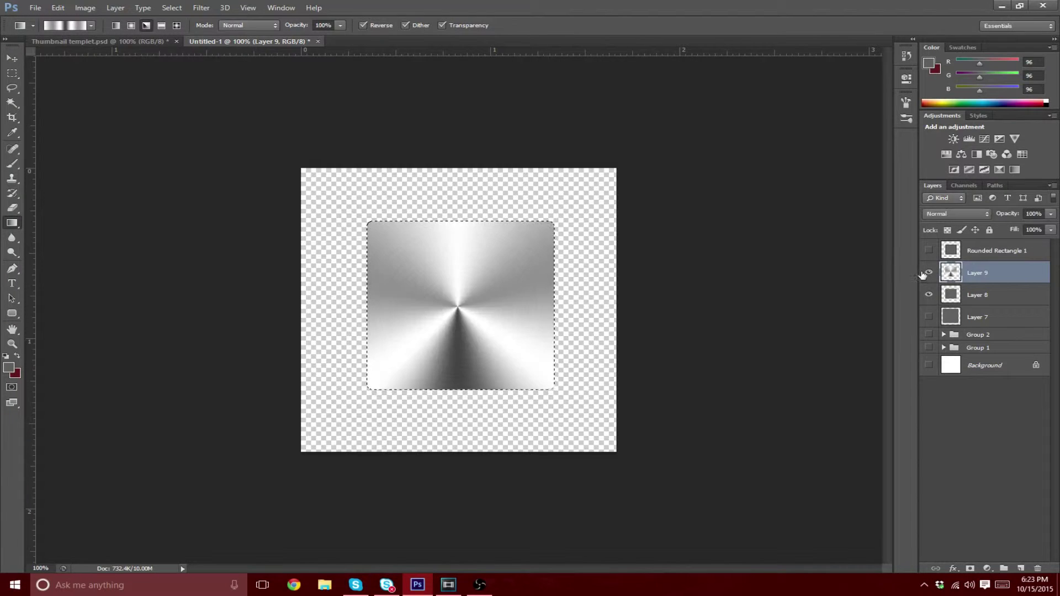
{"action": "key", "text": "ctrl+d"}
Step: Set Layer 9's blend mode to Multiply and its opacity to 90%
{"action": "left_click", "coordinate": [964, 213]}
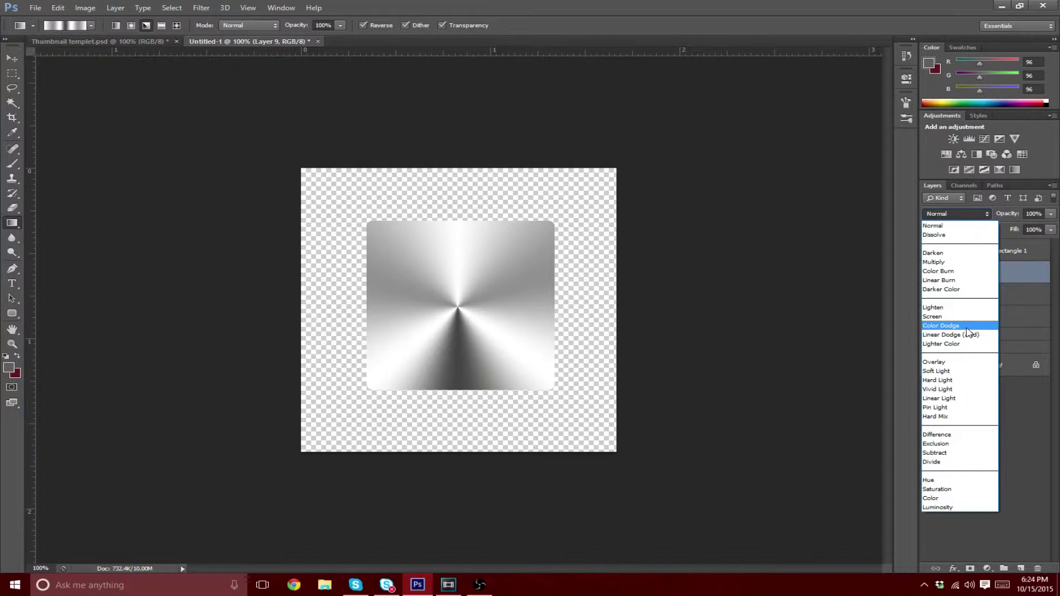
{"action": "left_click", "coordinate": [949, 262]}
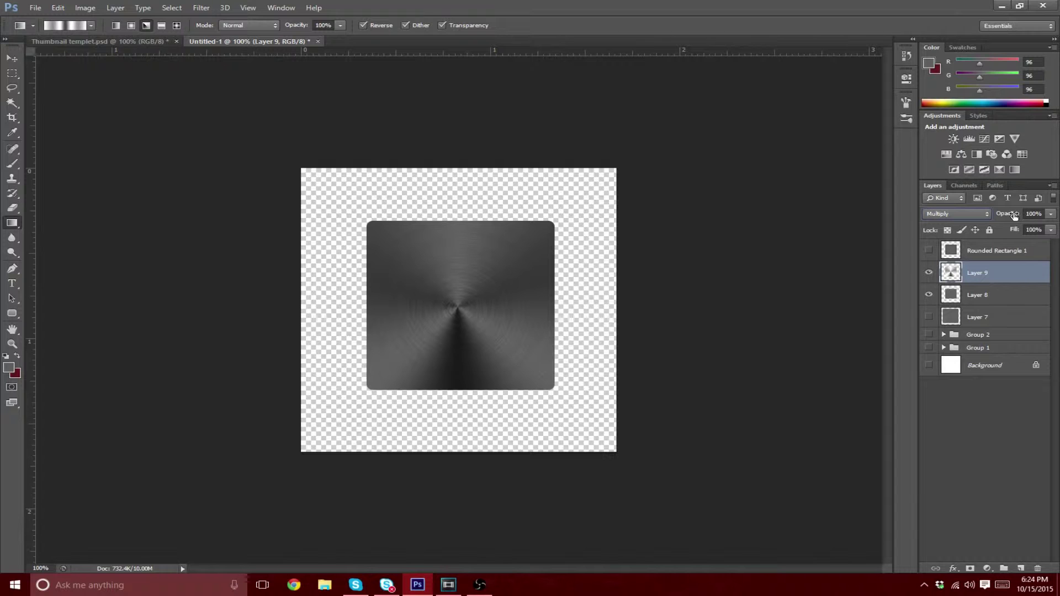
{"action": "left_click", "coordinate": [1030, 214]}
{"action": "type", "text": "1"}
{"action": "type", "text": "0"}
{"action": "key", "text": "Return"}
Step: Group the Rounded Rectangle 1, Layer 9 and Layer 8 layers together
{"action": "left_click", "coordinate": [11, 58]}
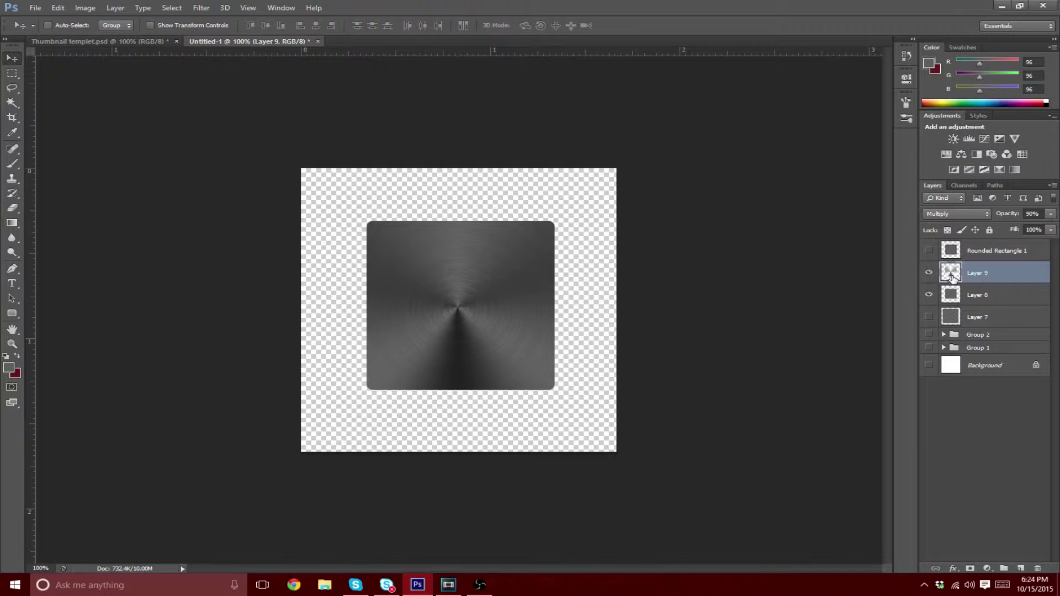
{"action": "left_click", "coordinate": [950, 301], "text": "shift"}
{"action": "left_click", "coordinate": [954, 253], "text": "shift"}
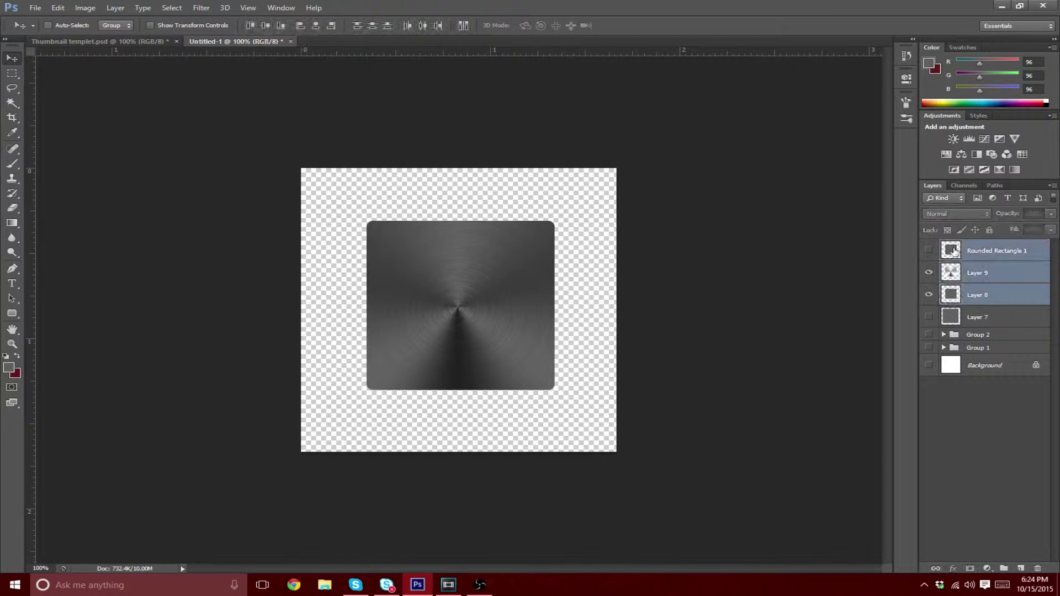
{"action": "left_click", "coordinate": [1009, 296]}
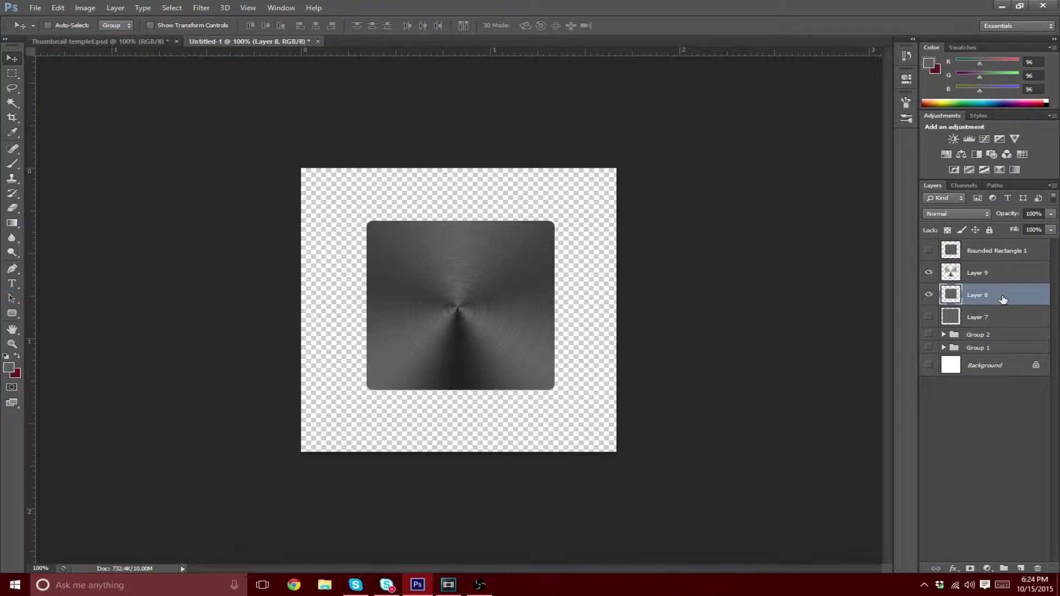
{"action": "left_click", "coordinate": [1000, 257], "text": "shift"}
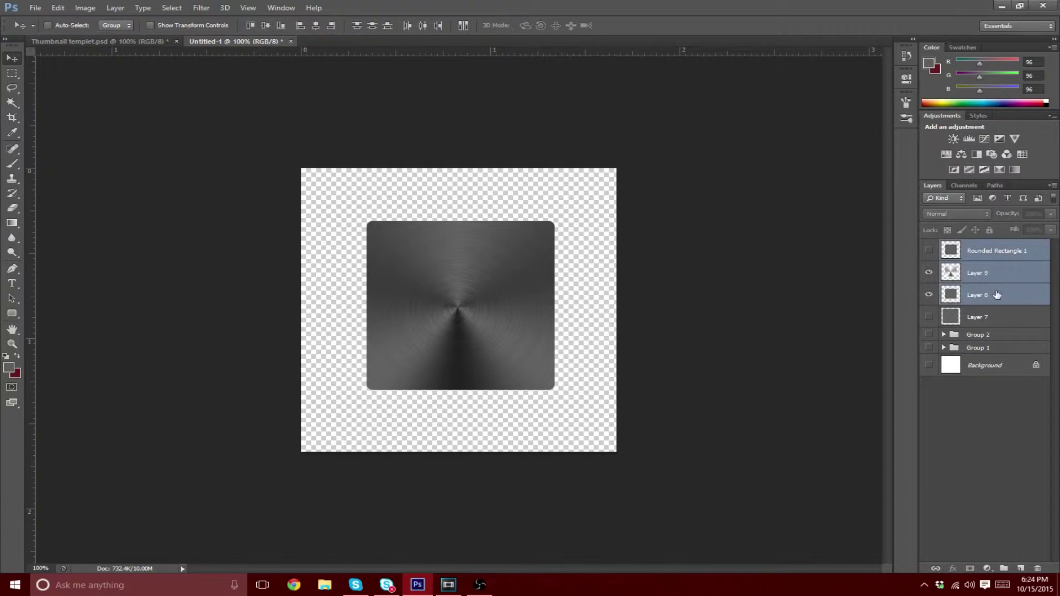
{"action": "left_click", "coordinate": [1021, 302]}
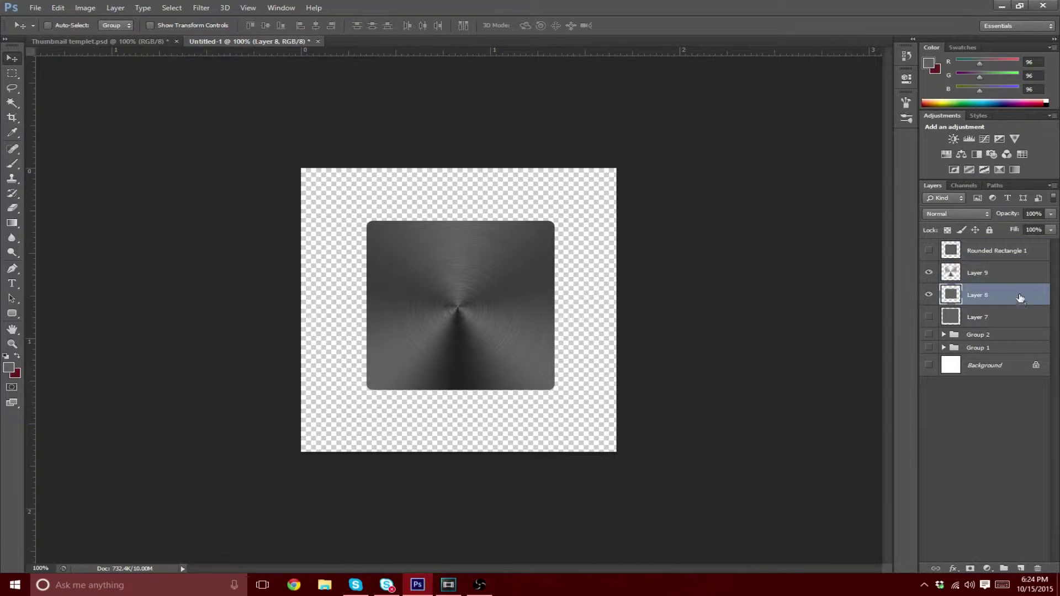
{"action": "left_click", "coordinate": [1002, 251], "text": "shift"}
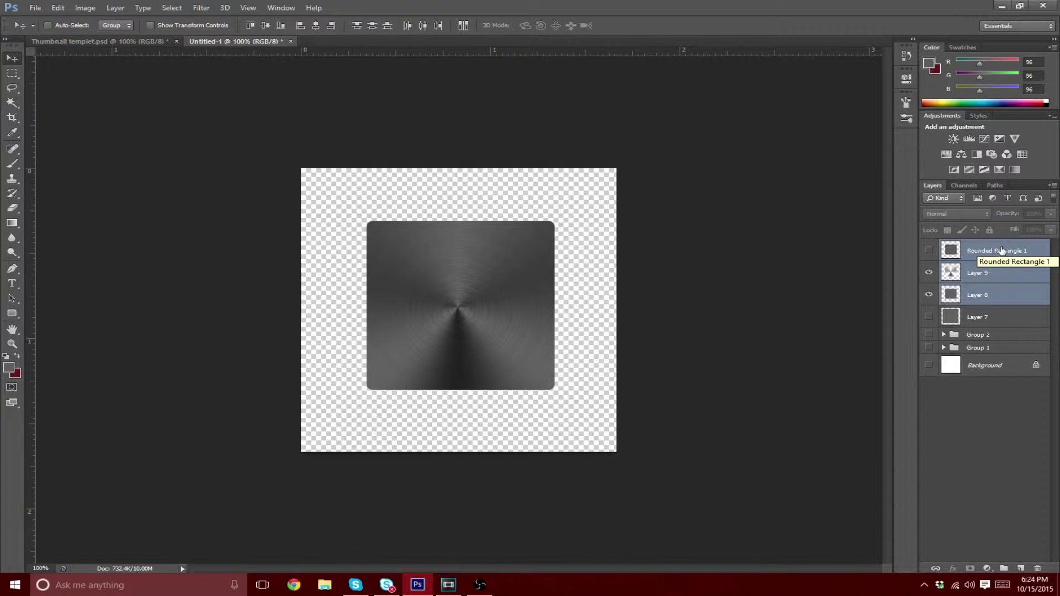
{"action": "left_click", "coordinate": [1005, 297]}
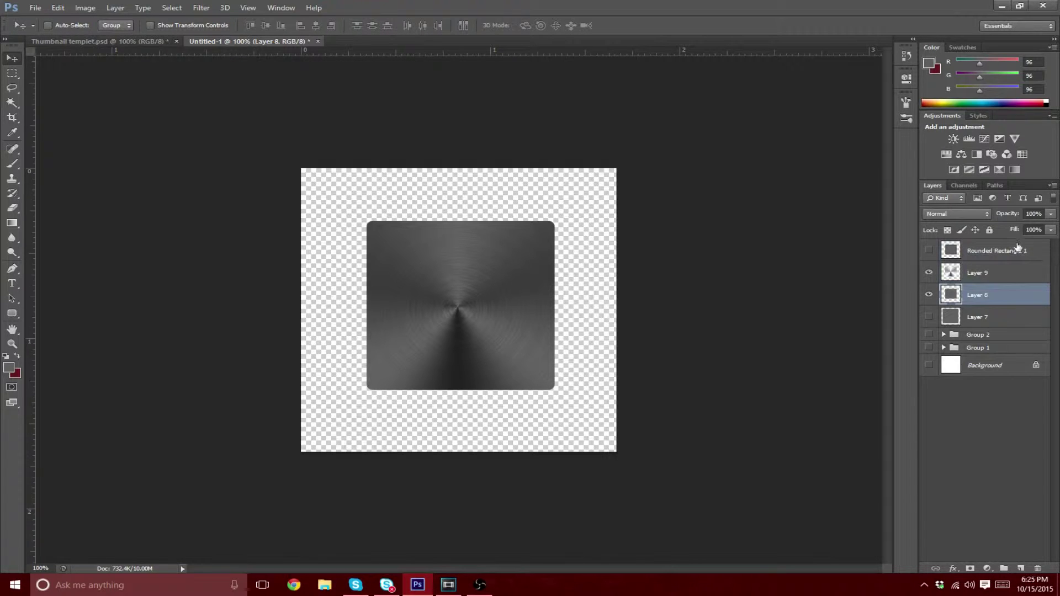
{"action": "left_click", "coordinate": [1020, 251], "text": "ctrl"}
{"action": "left_click", "coordinate": [1010, 304]}
{"action": "left_click", "coordinate": [1010, 259], "text": "shift"}
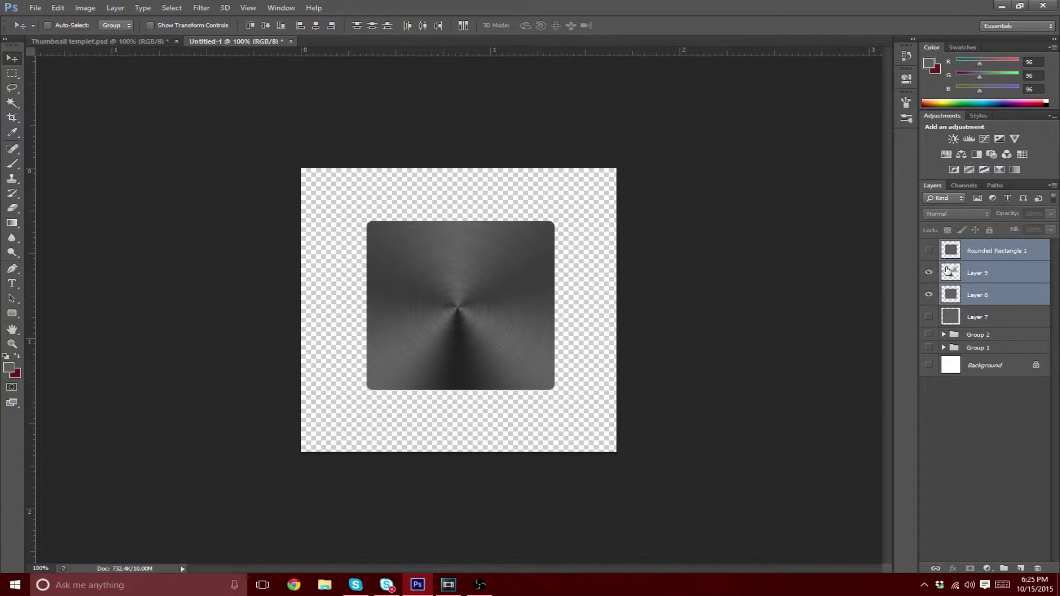
{"action": "left_click", "coordinate": [960, 274]}
{"action": "left_click", "coordinate": [1008, 296], "text": "shift"}
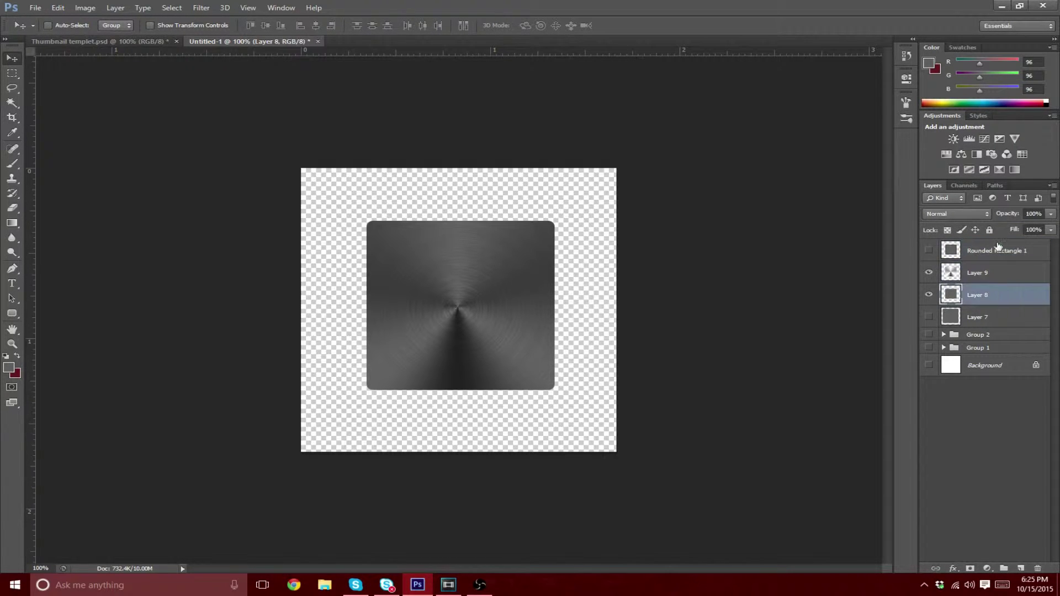
{"action": "left_click", "coordinate": [995, 248], "text": "ctrl"}
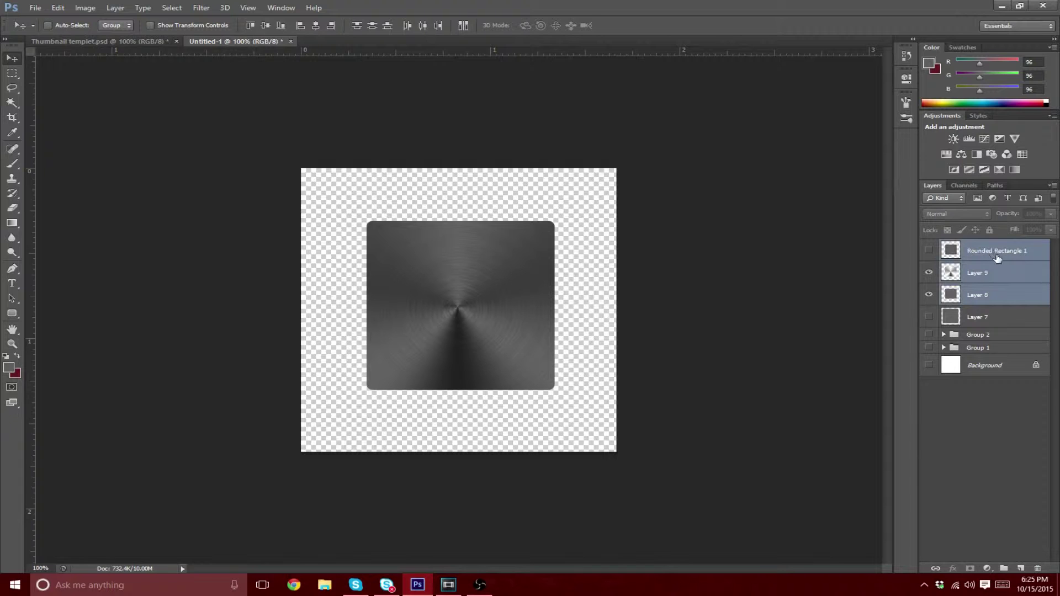
{"action": "key", "text": "ctrl+g"}
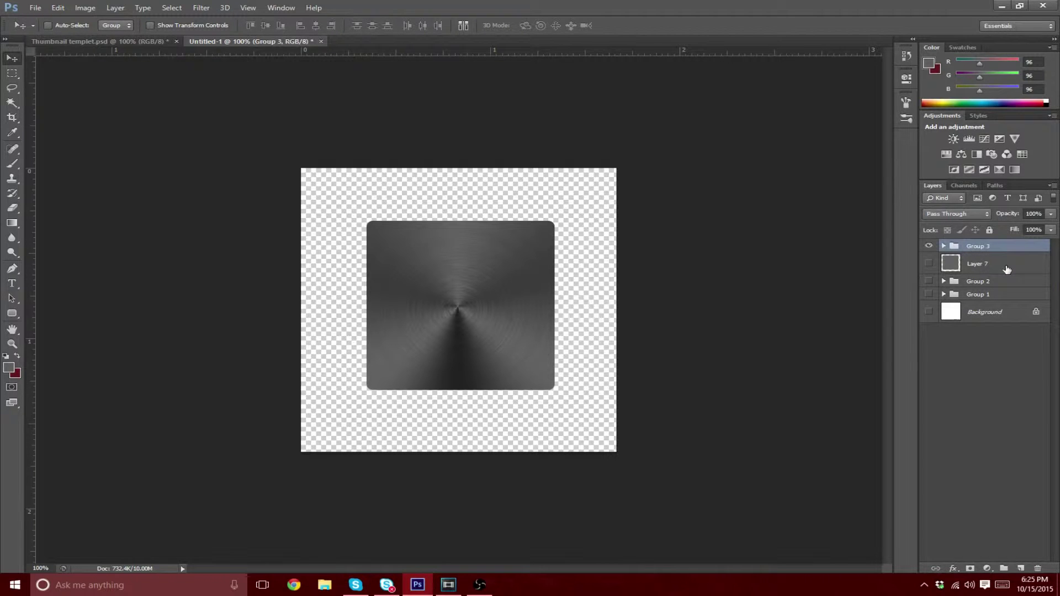
Step: Rename the new group as shine and compare it with the straight brushed texture on Layer 7
{"action": "double_click", "coordinate": [979, 247]}
{"action": "key", "text": "BackSpace"}
{"action": "type", "text": "shine"}
{"action": "key", "text": "Return"}
{"action": "left_click", "coordinate": [929, 247]}
{"action": "left_click", "coordinate": [928, 263]}
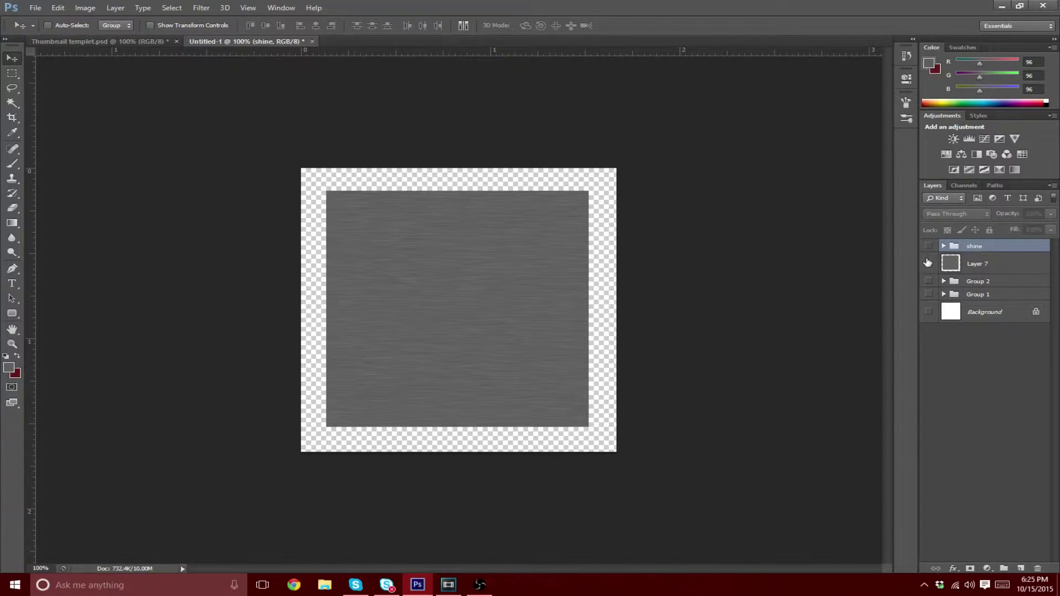
{"action": "left_click", "coordinate": [928, 264]}
{"action": "left_click", "coordinate": [928, 247]}
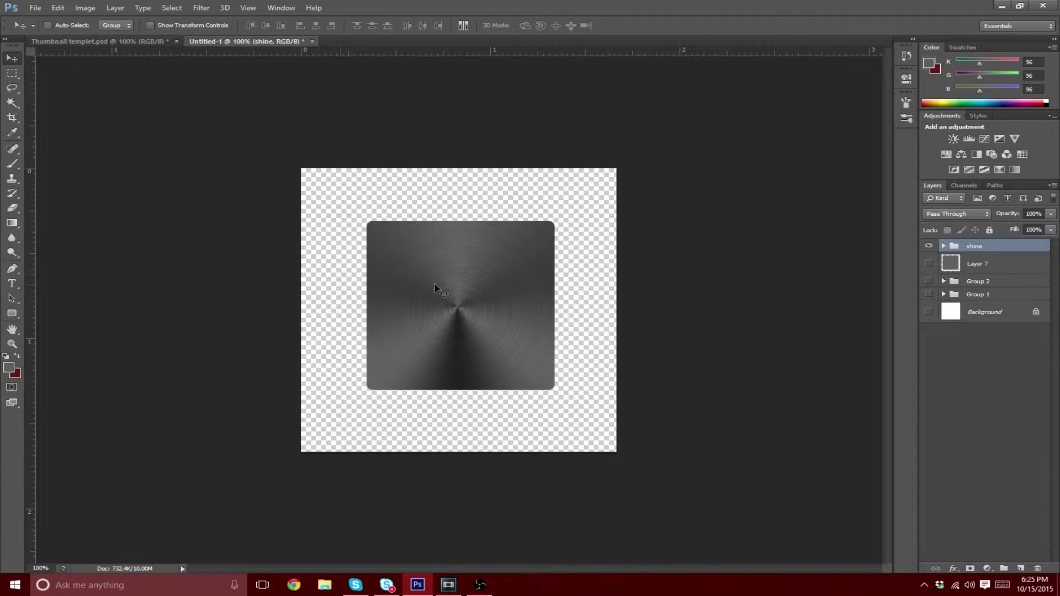
Step: Merge the three layers inside the shine group into one and duplicate the merged layer
{"action": "left_click", "coordinate": [942, 247]}
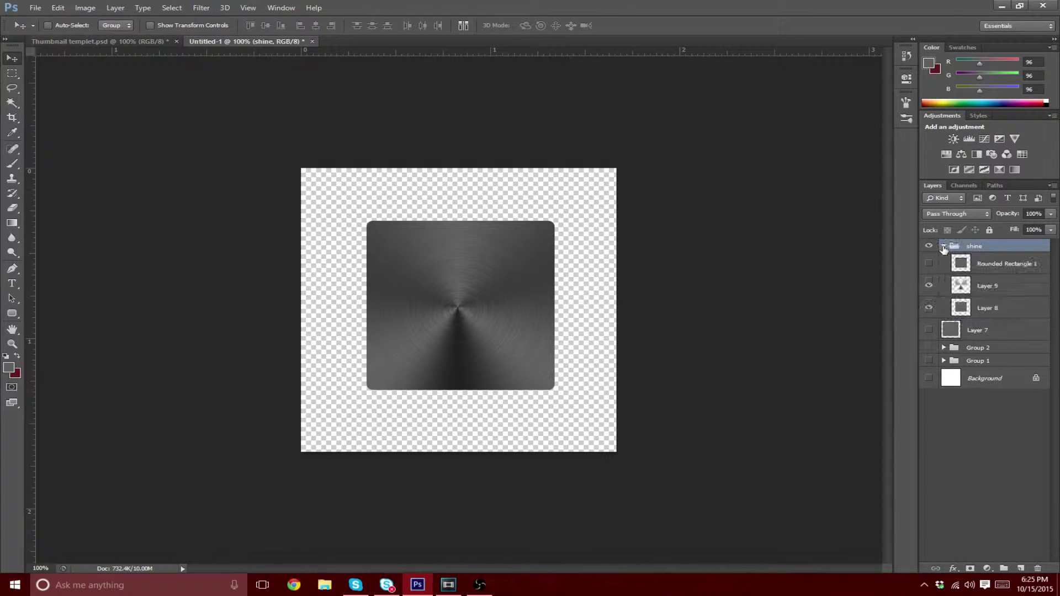
{"action": "left_click", "coordinate": [969, 307]}
{"action": "left_click", "coordinate": [970, 262], "text": "shift"}
{"action": "key", "text": "ctrl+e"}
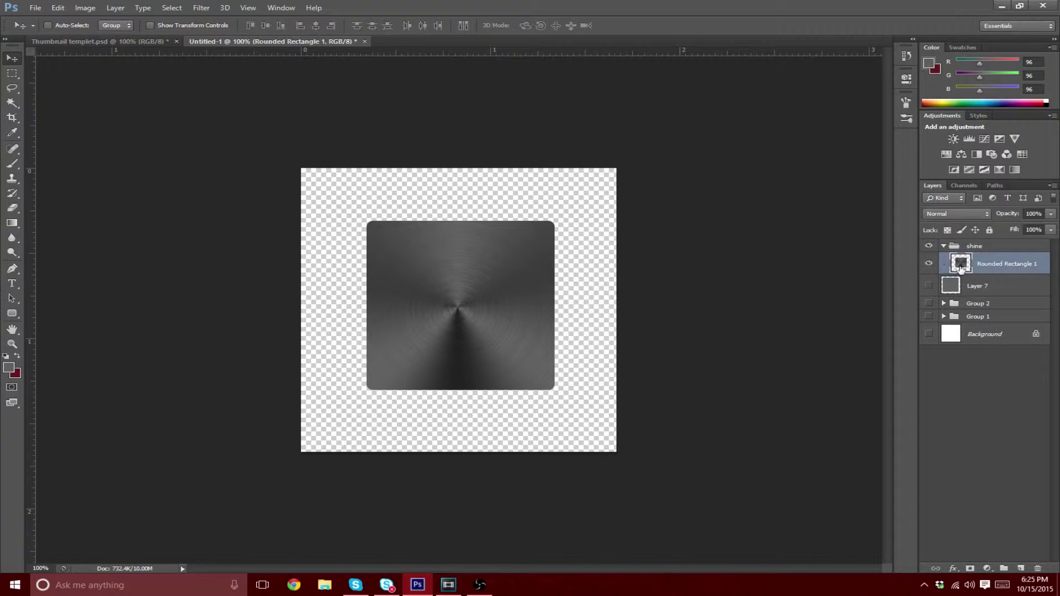
{"action": "double_click", "coordinate": [929, 265]}
{"action": "key", "text": "ctrl+j"}
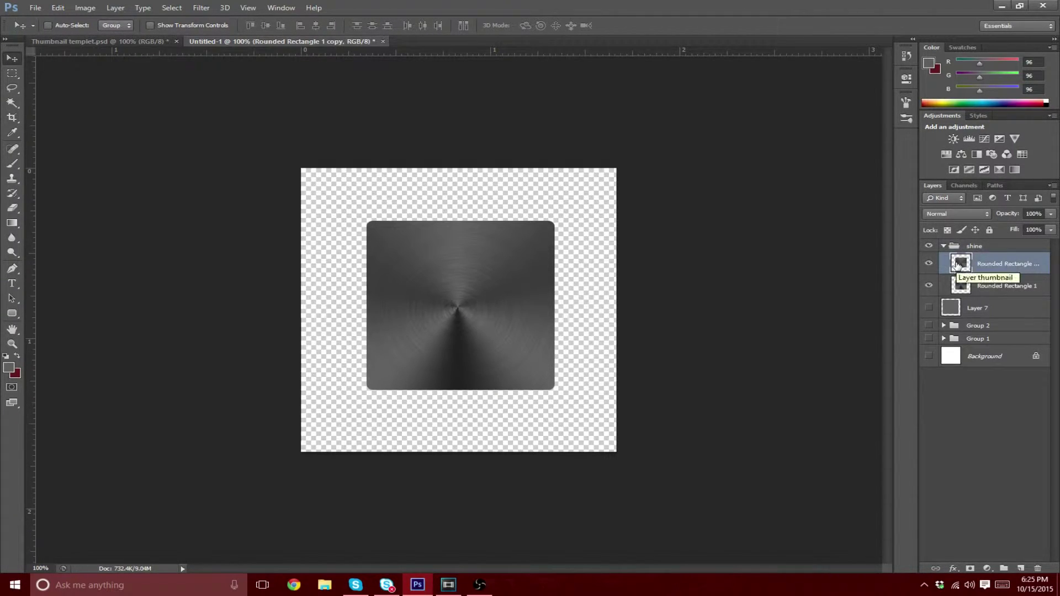
Step: Enlarge the lower plate layer in the shine group from its upper-right corner with Free Transform
{"action": "left_click", "coordinate": [961, 283]}
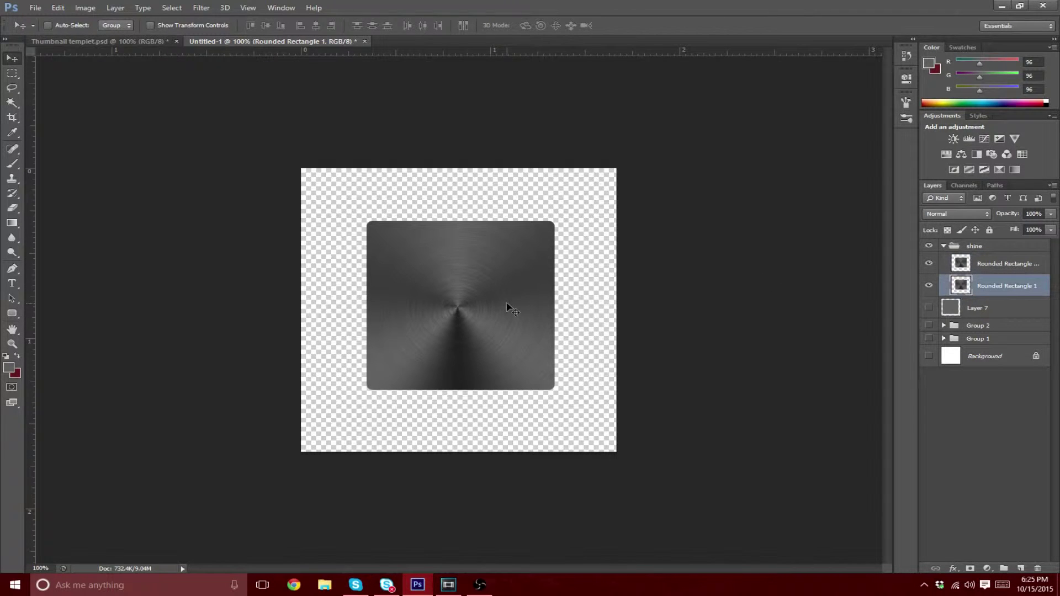
{"action": "key", "text": "ctrl+t"}
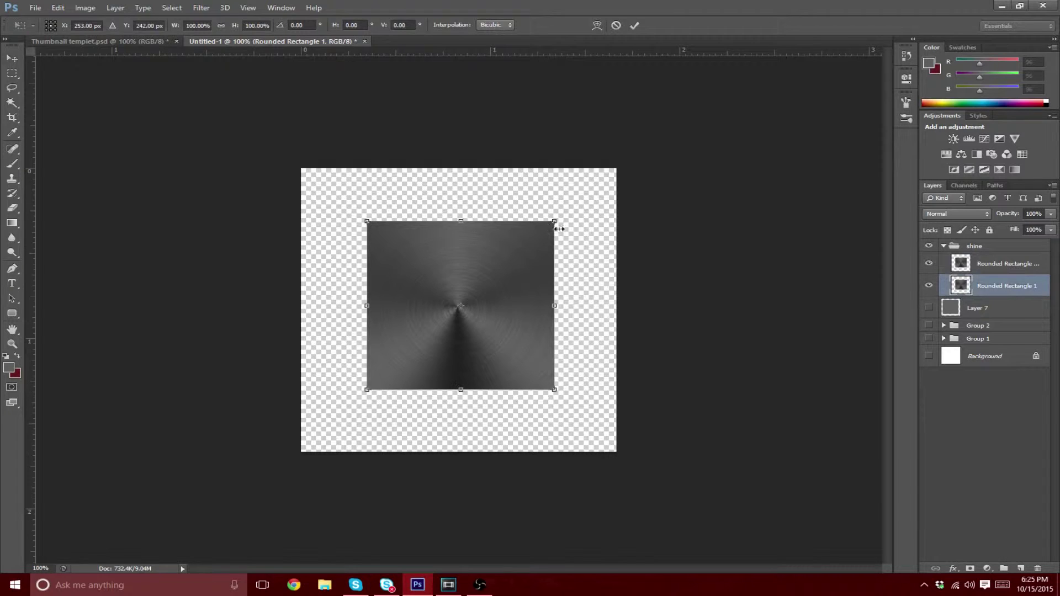
{"action": "left_click_drag", "start_coordinate": [553, 223], "coordinate": [572, 211]}
{"action": "key", "text": "Return"}
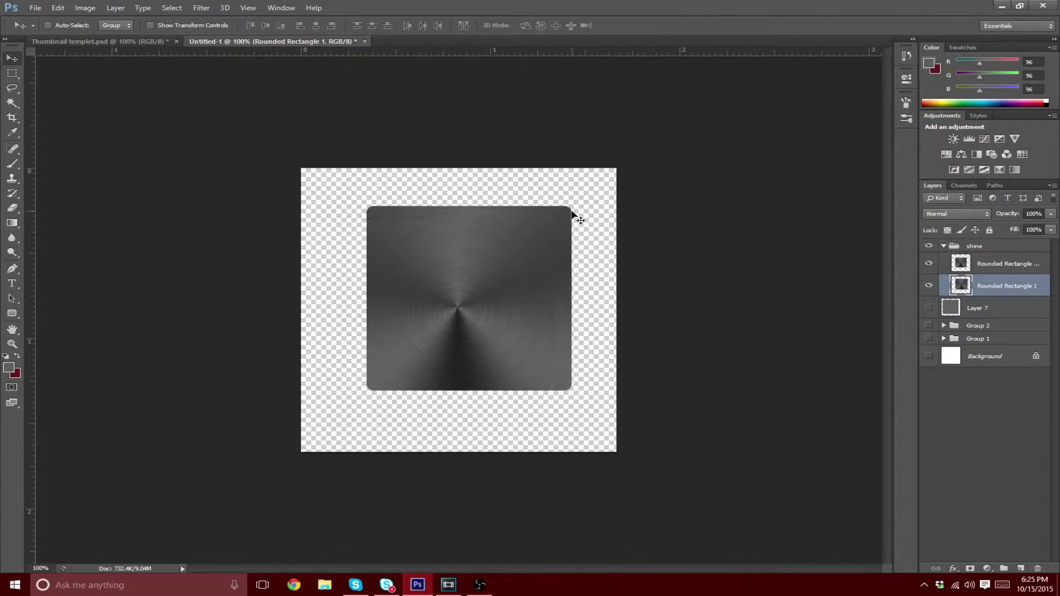
Step: Lower the enlarged plate layer's Lightness to its minimum with Hue/Saturation
{"action": "key", "text": "ctrl+u"}
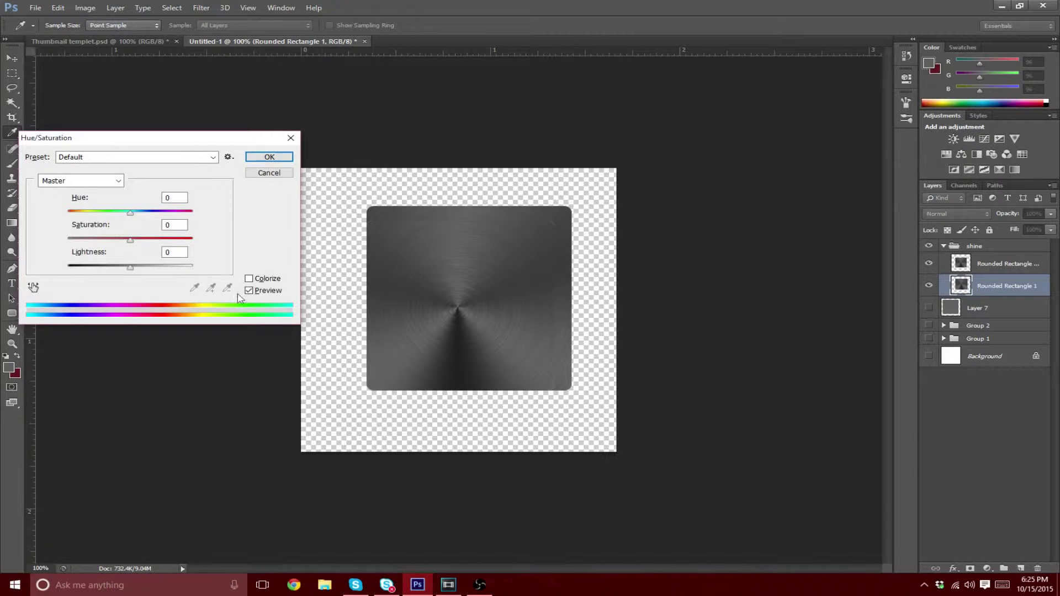
{"action": "left_click_drag", "start_coordinate": [130, 268], "coordinate": [8, 270]}
{"action": "left_click", "coordinate": [288, 157]}
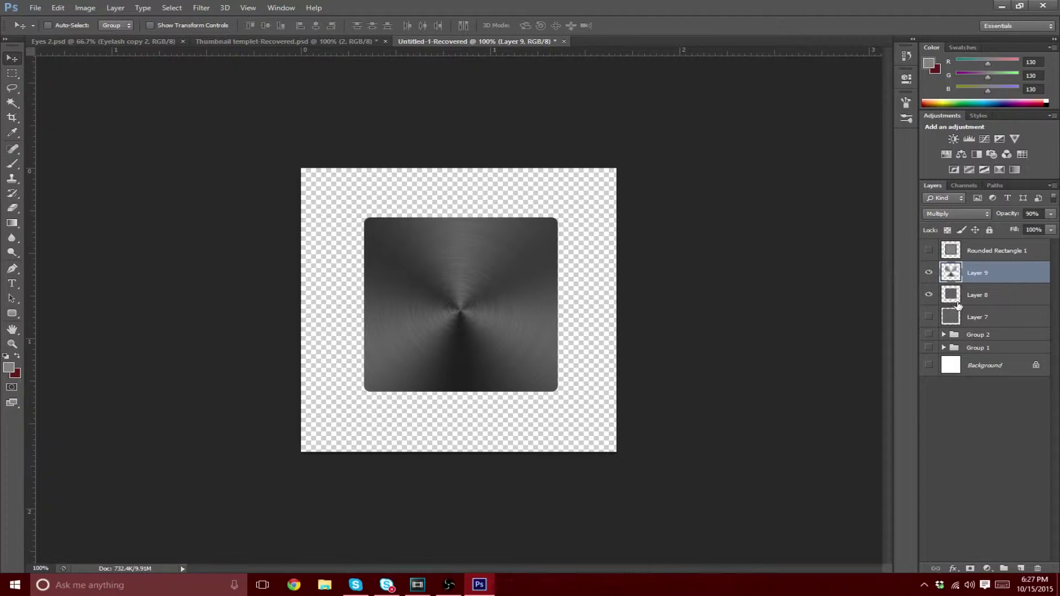
Step: Delete the hidden Rounded Rectangle 1 layer from the recovered document
{"action": "left_click", "coordinate": [960, 303]}
{"action": "left_click", "coordinate": [961, 315]}
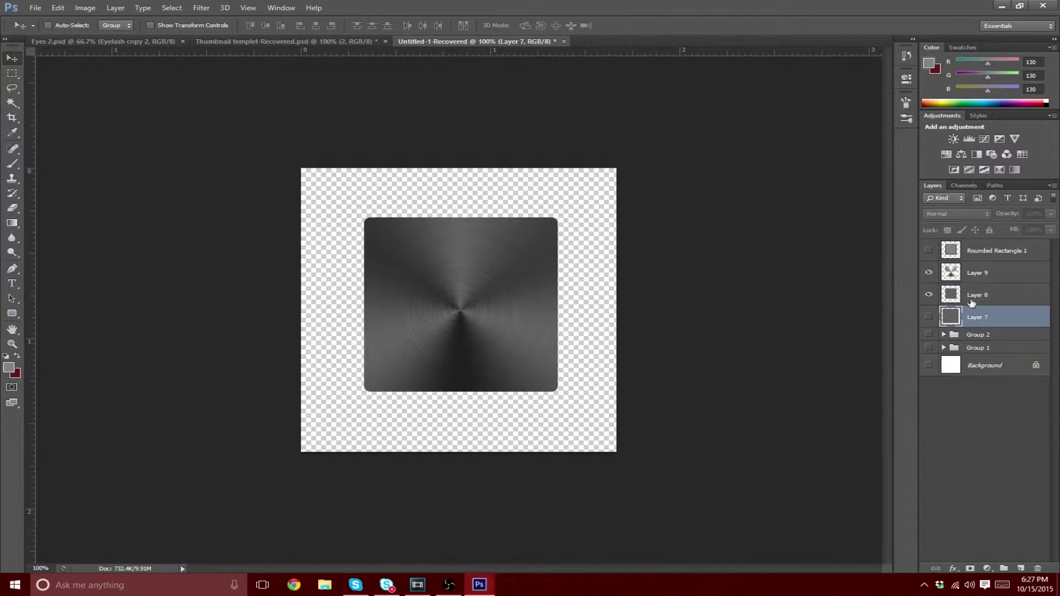
{"action": "left_click", "coordinate": [972, 302]}
{"action": "left_click", "coordinate": [981, 253]}
{"action": "key", "text": "Delete"}
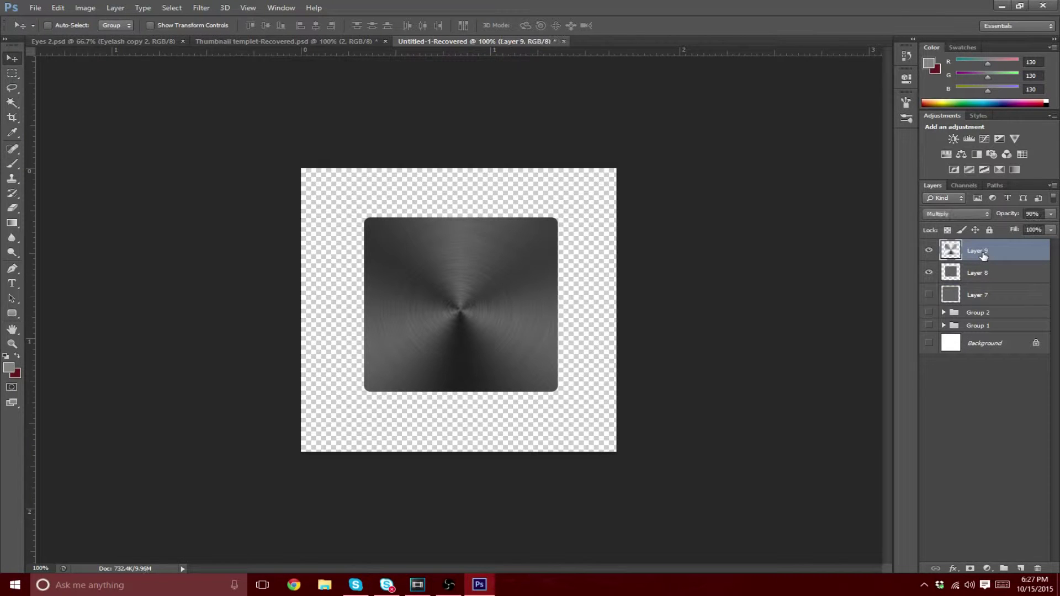
Step: Merge Layer 9 with Layer 8 and duplicate the merged layer
{"action": "left_click", "coordinate": [988, 273]}
{"action": "left_click", "coordinate": [994, 251], "text": "shift"}
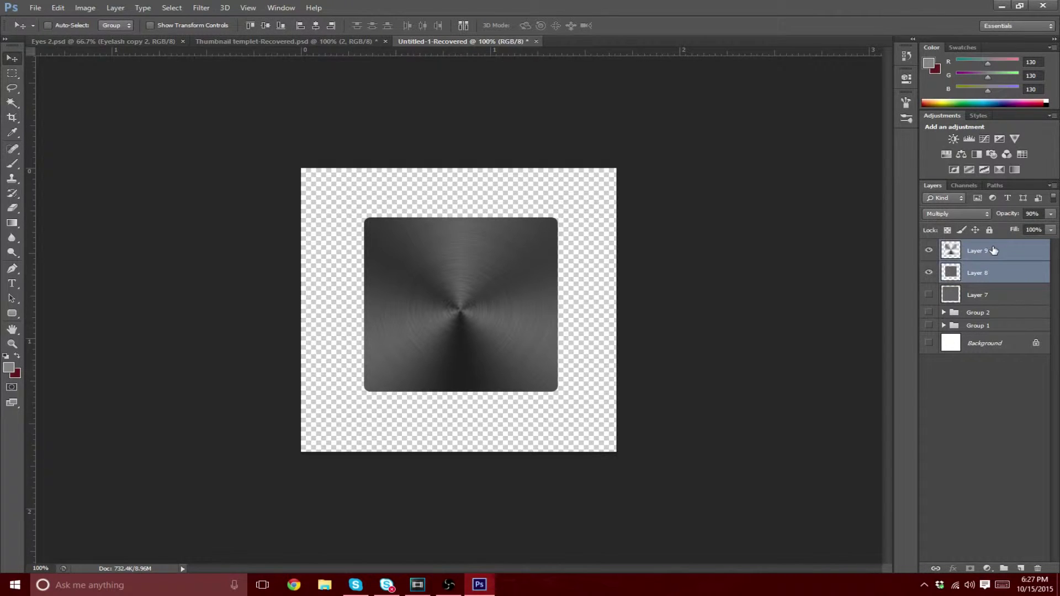
{"action": "key", "text": "ctrl+e"}
{"action": "key", "text": "ctrl+j"}
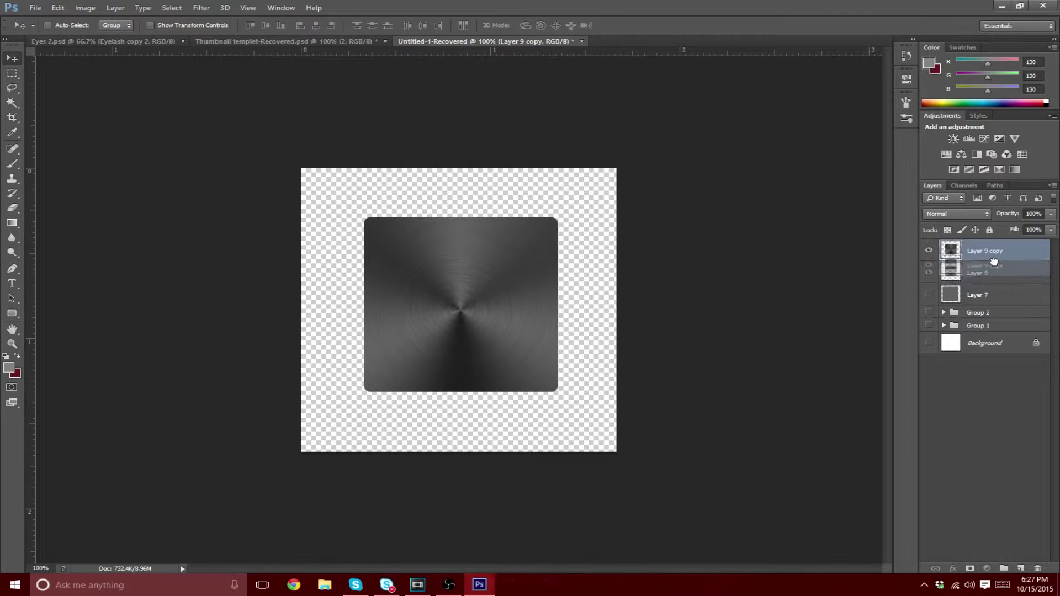
Step: Enlarge the lower plate layer, Layer 9, to 110.75% from its upper-right corner with Free Transform
{"action": "left_click", "coordinate": [995, 271]}
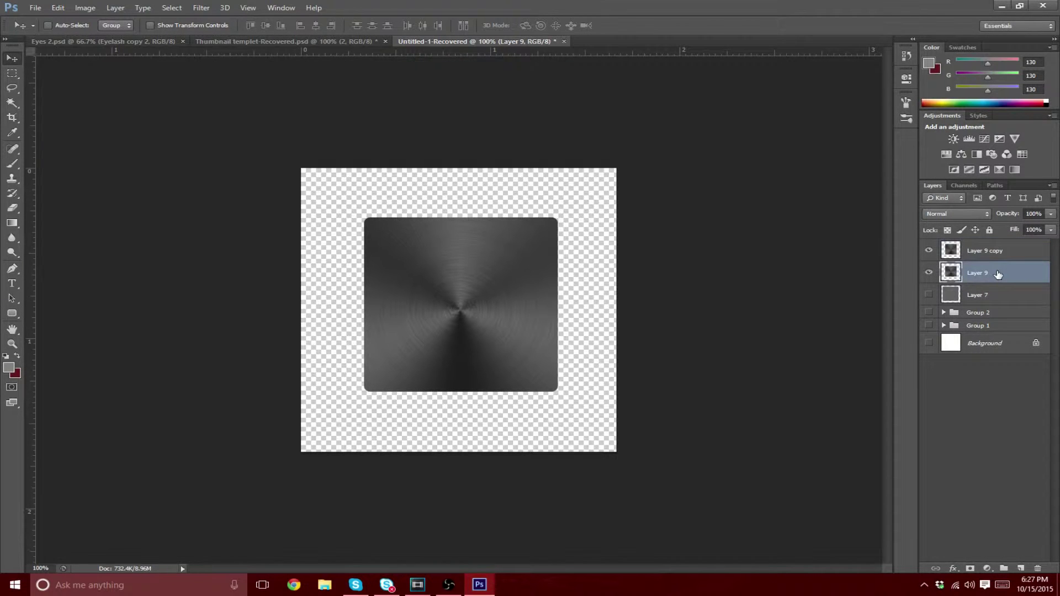
{"action": "key", "text": "ctrl+t"}
{"action": "left_click_drag", "start_coordinate": [559, 218], "coordinate": [590, 208]}
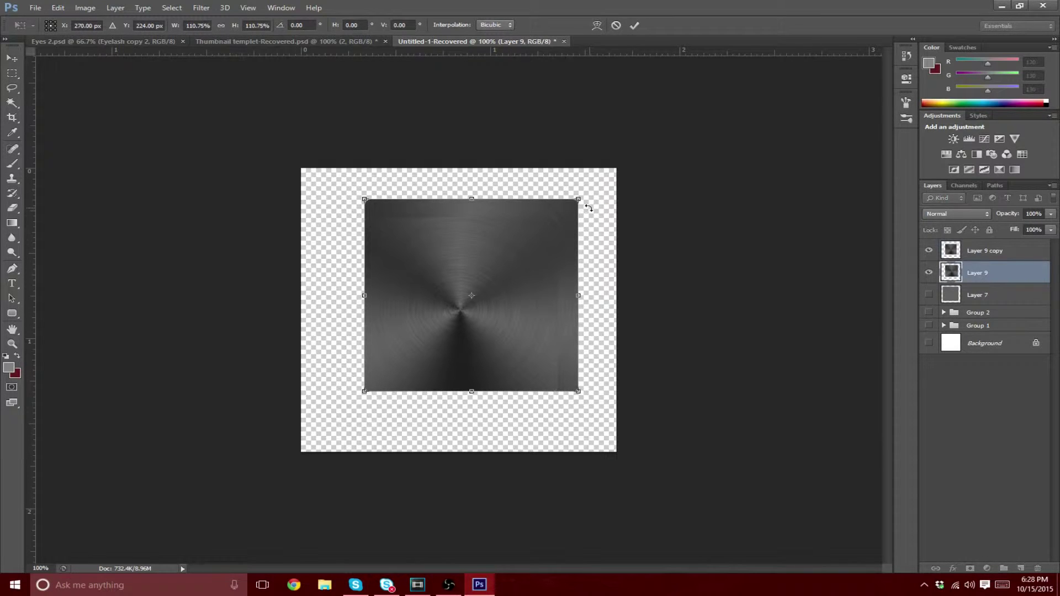
{"action": "key", "text": "Return"}
Step: Darken the enlarged Layer 9 plate to black by setting its Hue/Saturation Lightness to -100
{"action": "key", "text": "ctrl+u"}
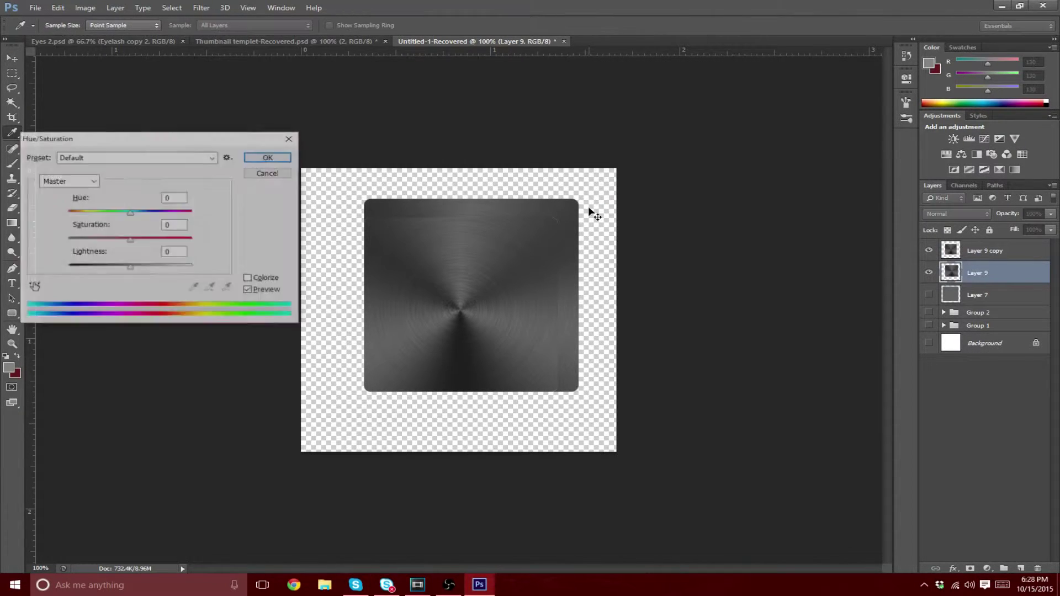
{"action": "left_click_drag", "start_coordinate": [186, 145], "coordinate": [308, 141]}
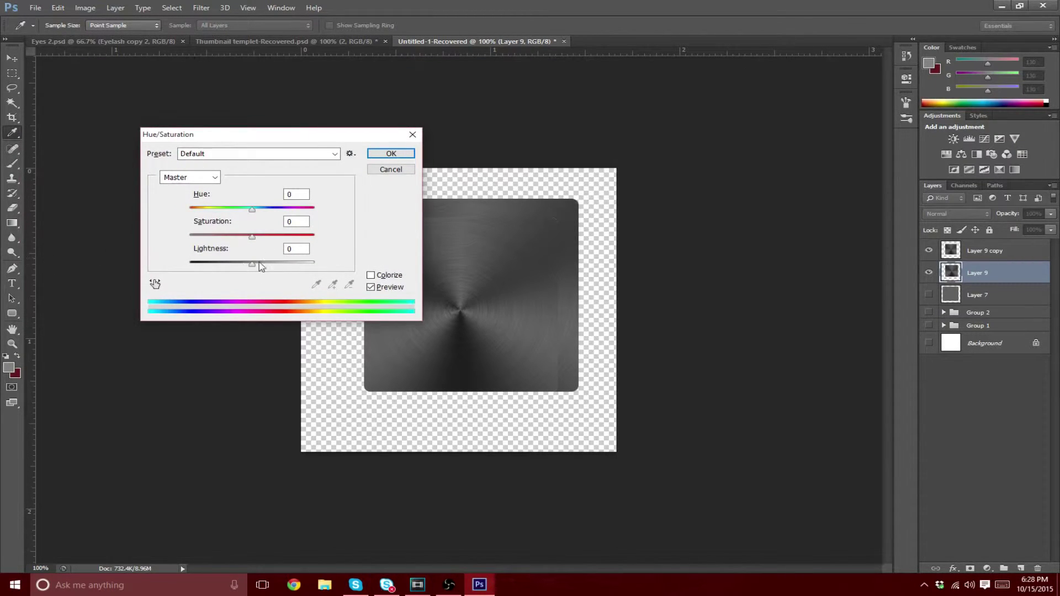
{"action": "left_click_drag", "start_coordinate": [252, 264], "coordinate": [184, 266]}
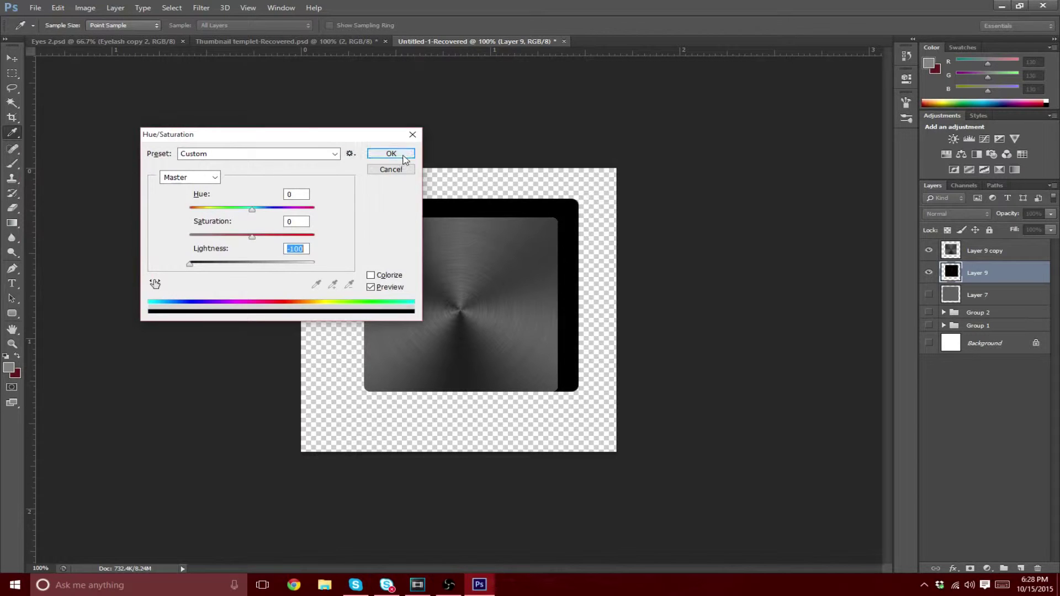
{"action": "left_click", "coordinate": [396, 154]}
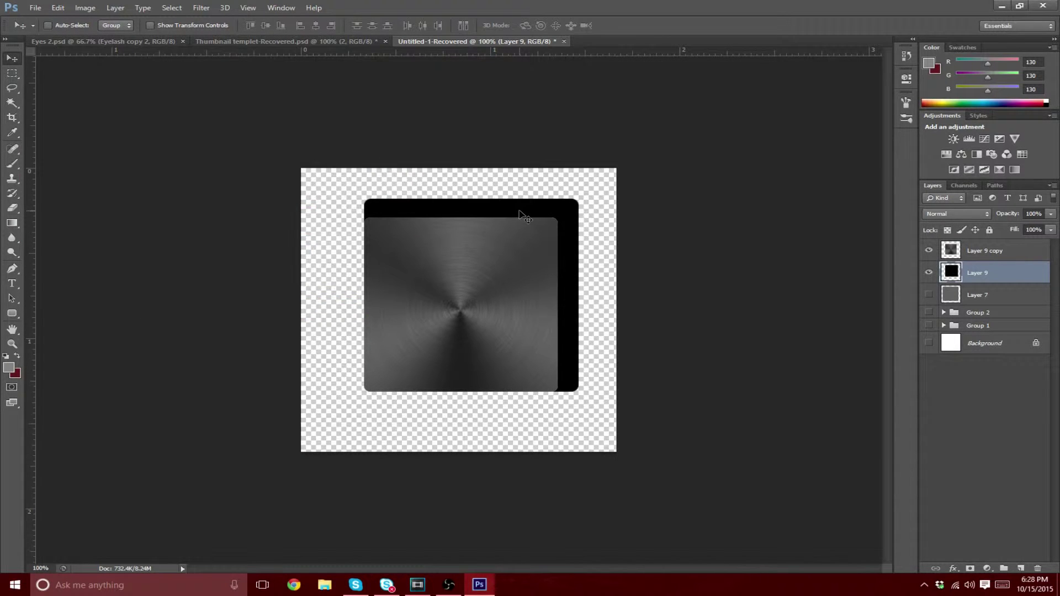
Step: Move the black plate on Layer 9 so it forms an even border around the brushed-metal plate
{"action": "left_click_drag", "start_coordinate": [524, 210], "coordinate": [517, 217]}
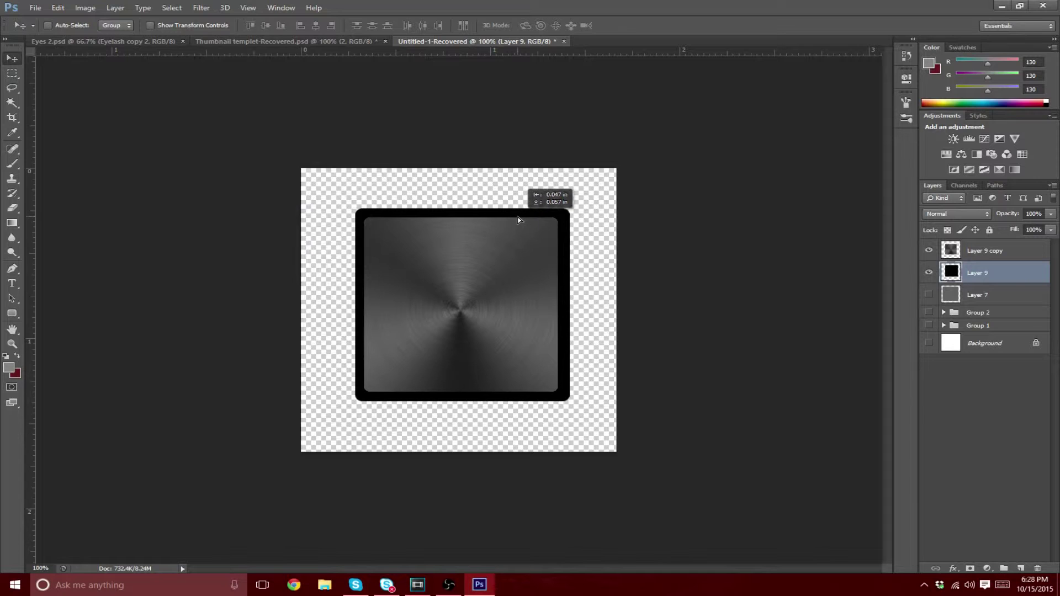
{"action": "key", "text": "Left"}
{"action": "key", "text": "Down"}
{"action": "key", "text": "Left"}
{"action": "key", "text": "Up"}
{"action": "key", "text": "Left"}
{"action": "key", "text": "Right"}
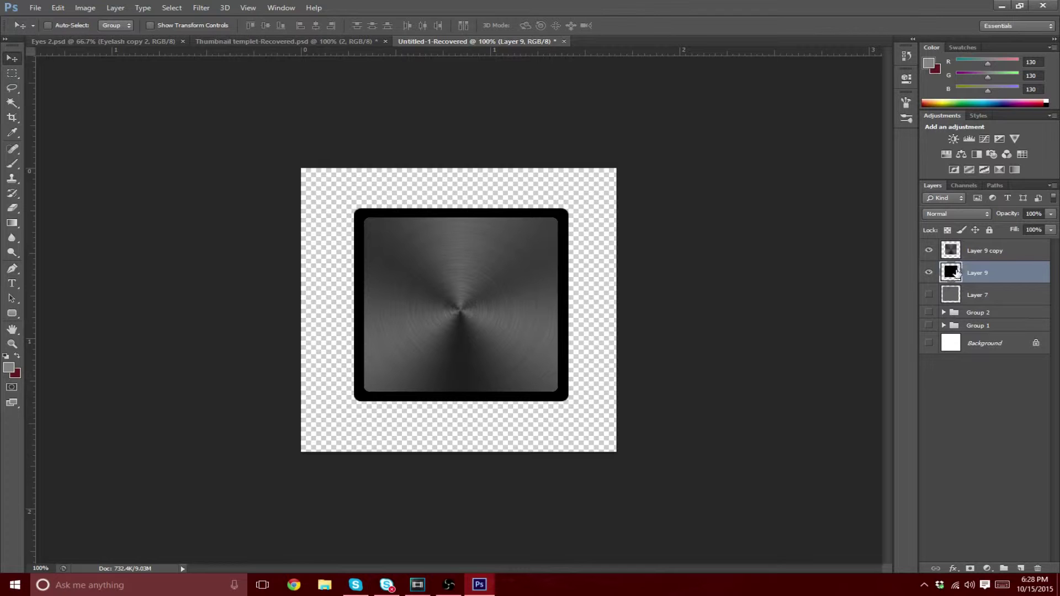
Step: Cut the shape of Layer 9 copy out of Layer 9, leaving a black frame, and check the cutout
{"action": "right_click", "coordinate": [953, 249]}
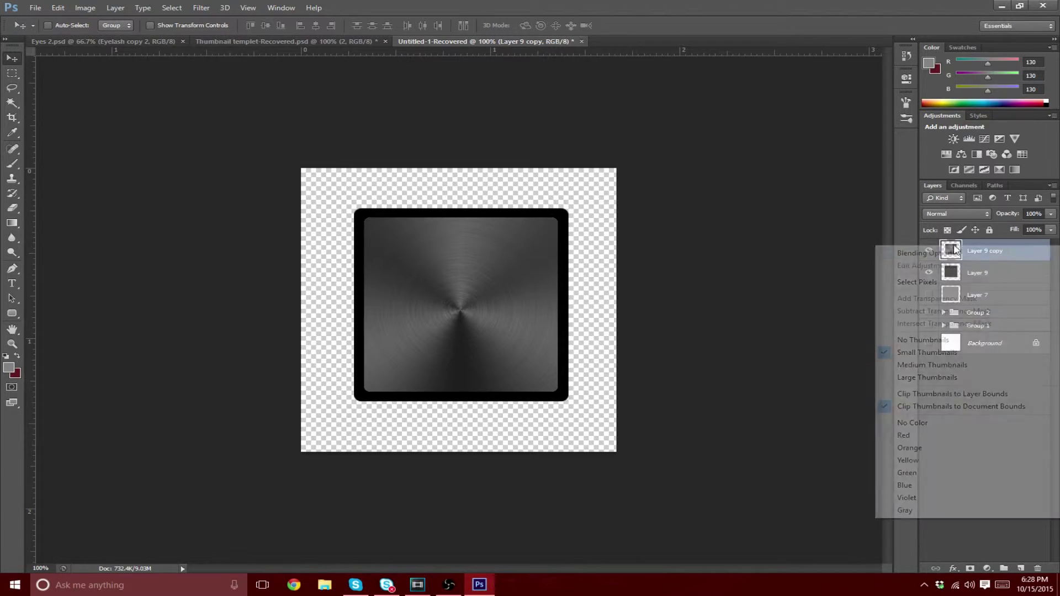
{"action": "left_click", "coordinate": [921, 287]}
{"action": "left_click", "coordinate": [952, 278]}
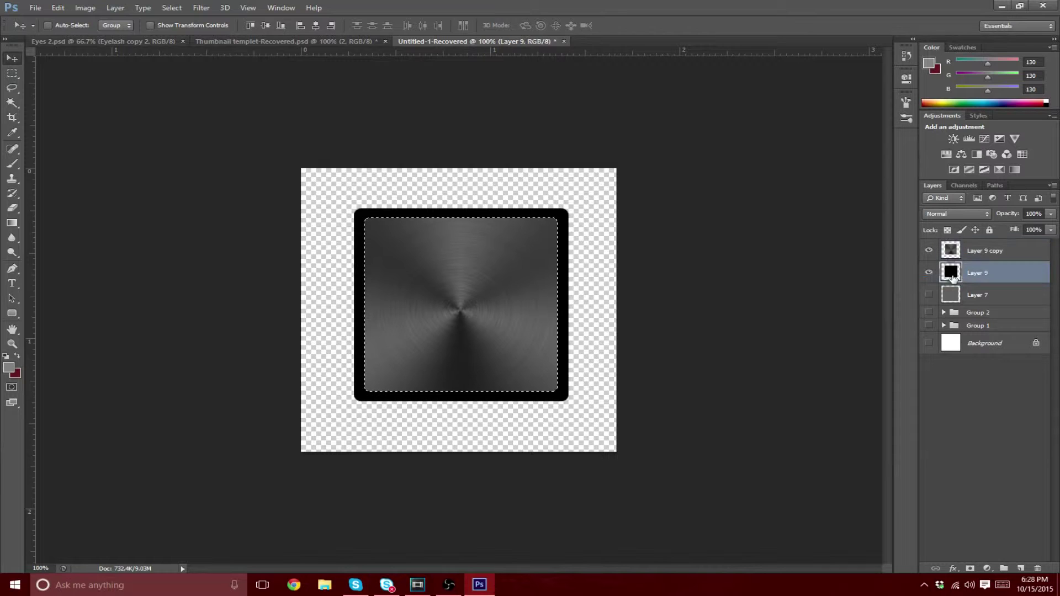
{"action": "key", "text": "Delete"}
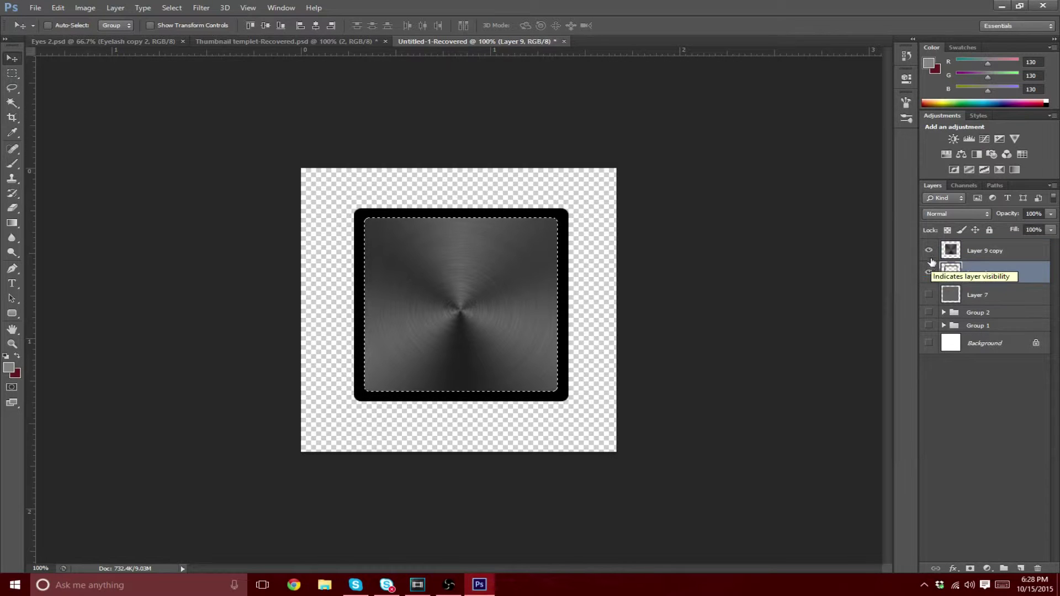
{"action": "left_click", "coordinate": [929, 250]}
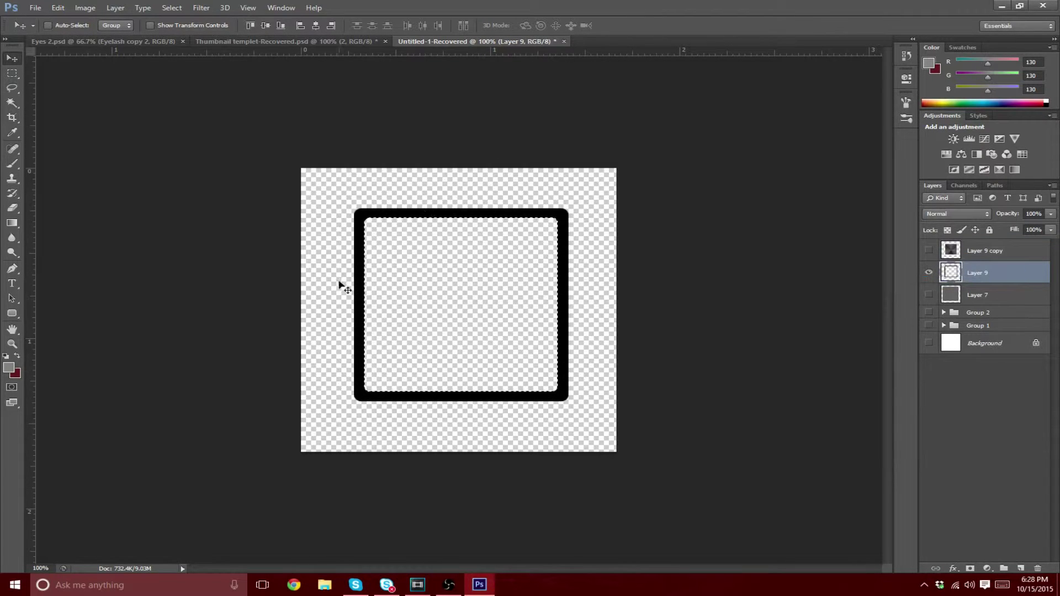
{"action": "left_click", "coordinate": [928, 250]}
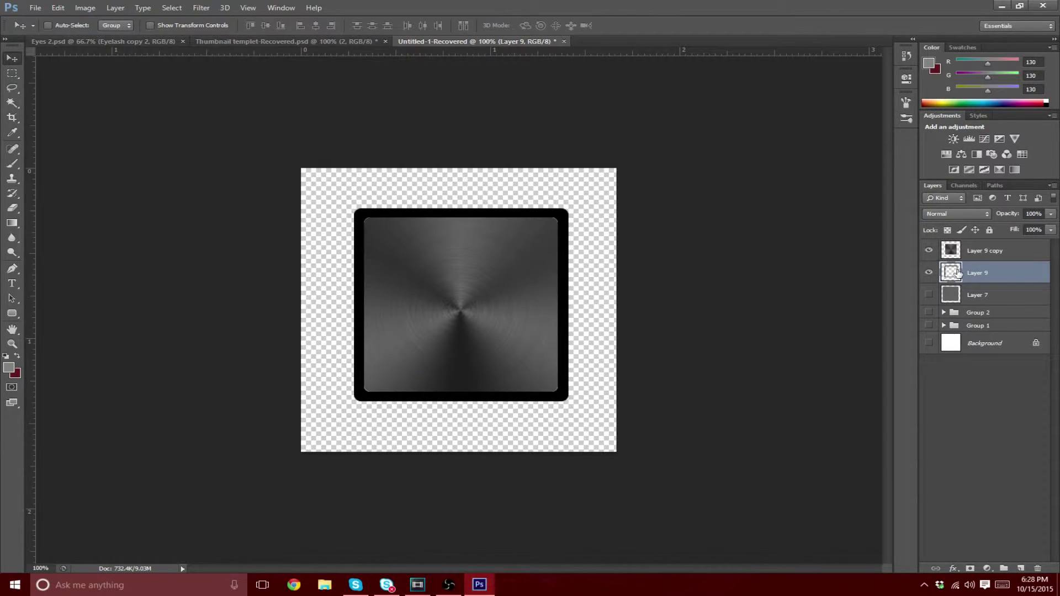
Step: Paint the frame's inner corners on Layer 9 with the Brush in black sampled from the frame, and check them without the plate
{"action": "key", "text": "b"}
{"action": "left_click", "coordinate": [565, 212], "text": "alt"}
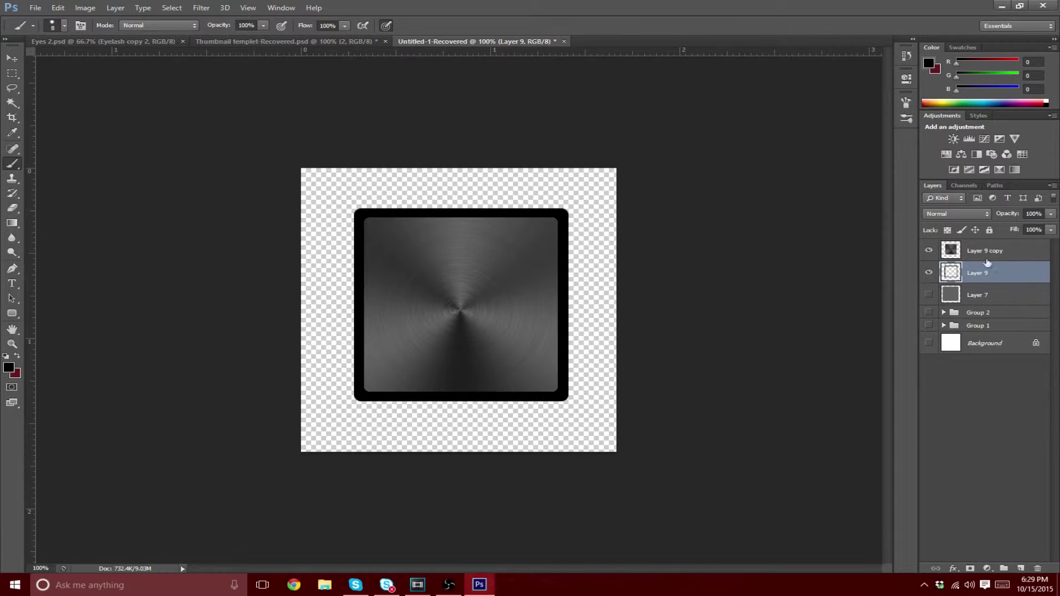
{"action": "left_click", "coordinate": [930, 251]}
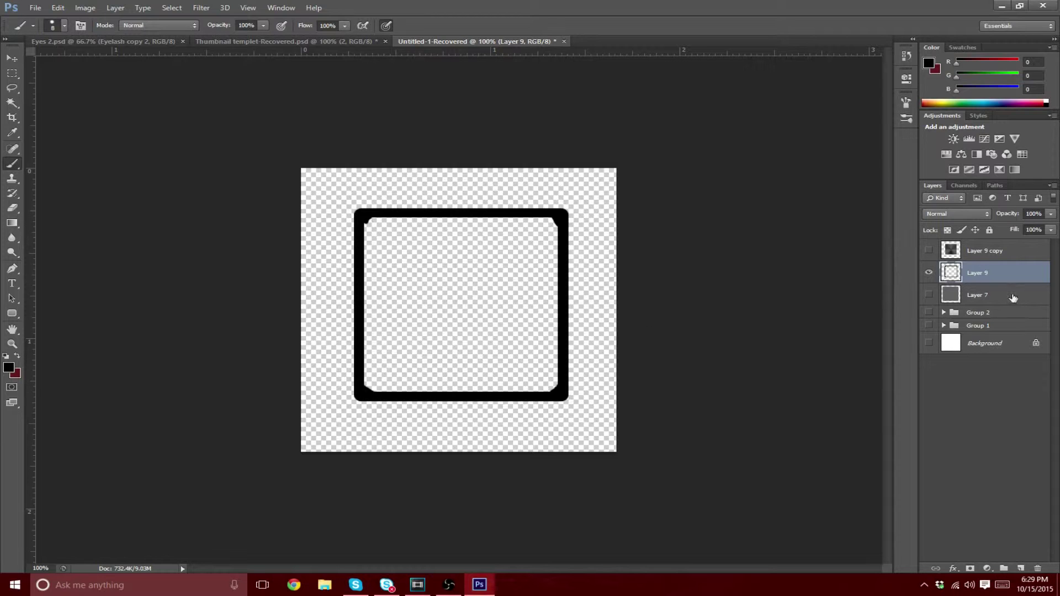
{"action": "left_click", "coordinate": [929, 250]}
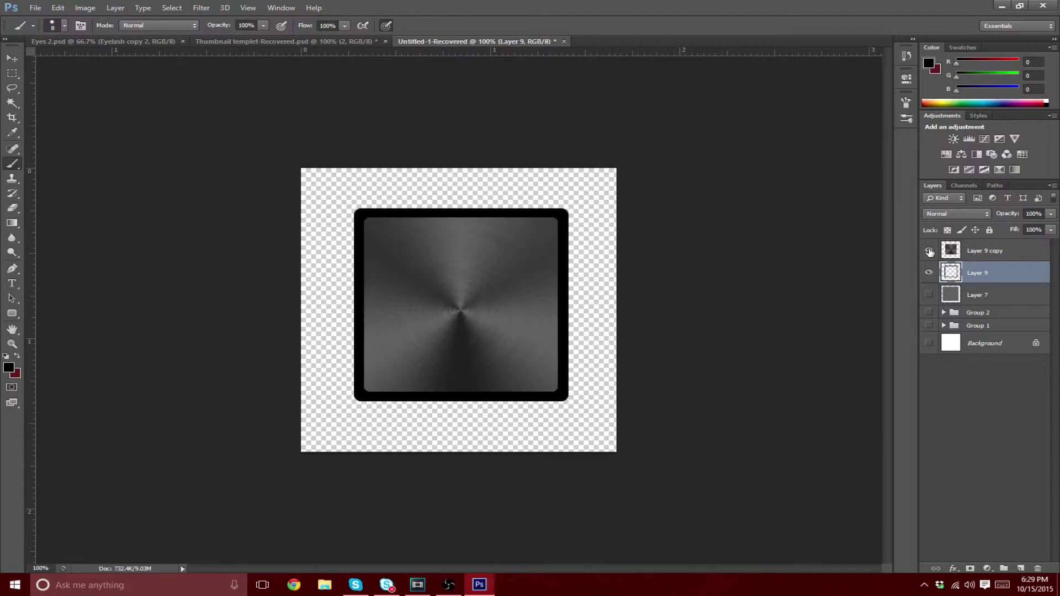
Step: Give Layer 9 copy an Inner Shadow with a single-peak contour, leaving Drop Shadow off
{"action": "double_click", "coordinate": [1033, 251]}
{"action": "left_click_drag", "start_coordinate": [740, 266], "coordinate": [723, 190]}
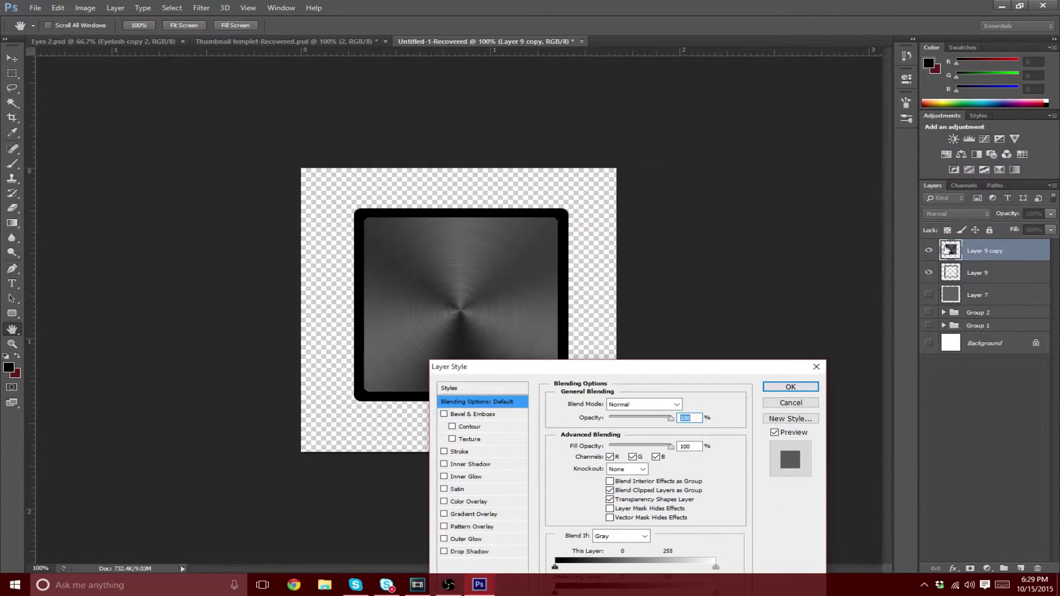
{"action": "left_click_drag", "start_coordinate": [697, 367], "coordinate": [762, 219]}
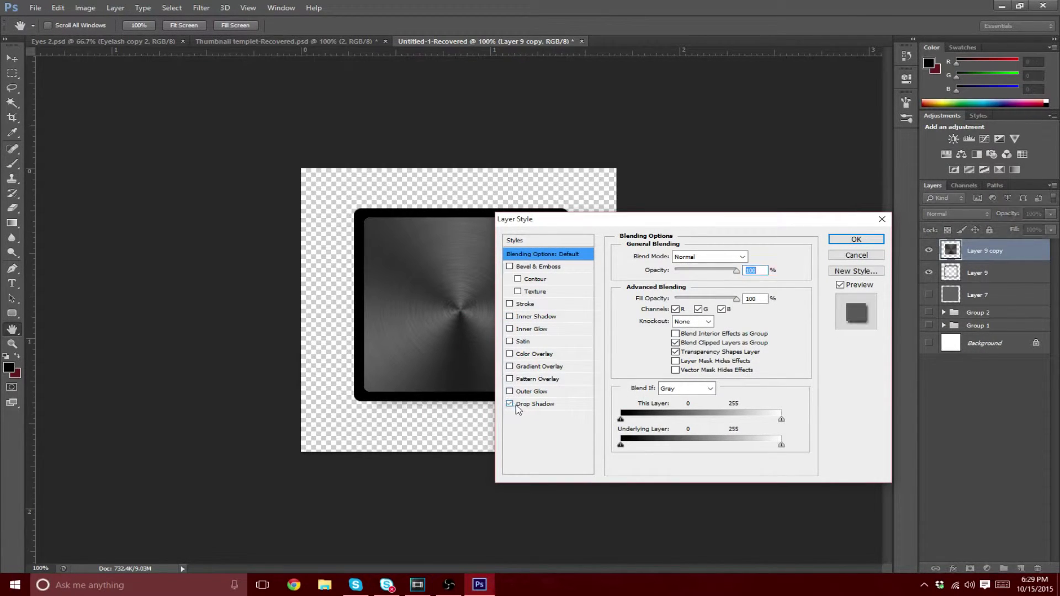
{"action": "left_click", "coordinate": [550, 403]}
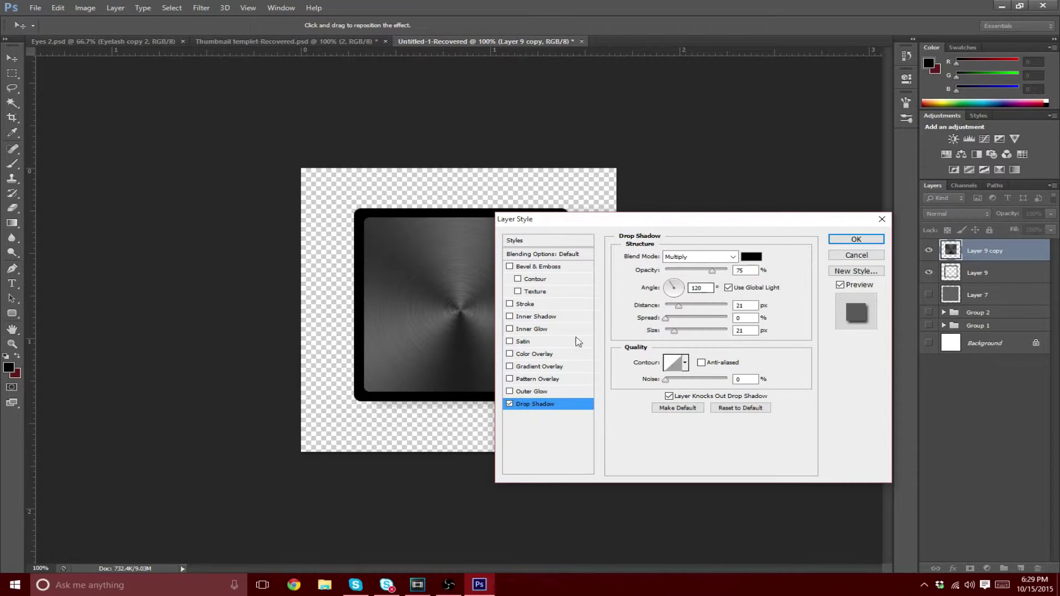
{"action": "left_click", "coordinate": [510, 404]}
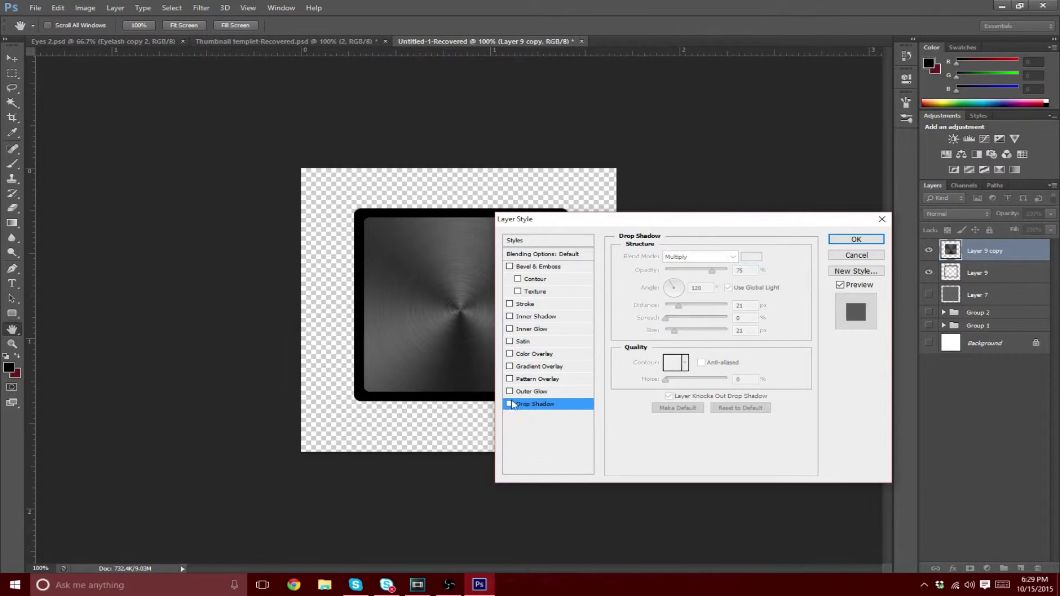
{"action": "left_click", "coordinate": [510, 317]}
{"action": "left_click", "coordinate": [549, 318]}
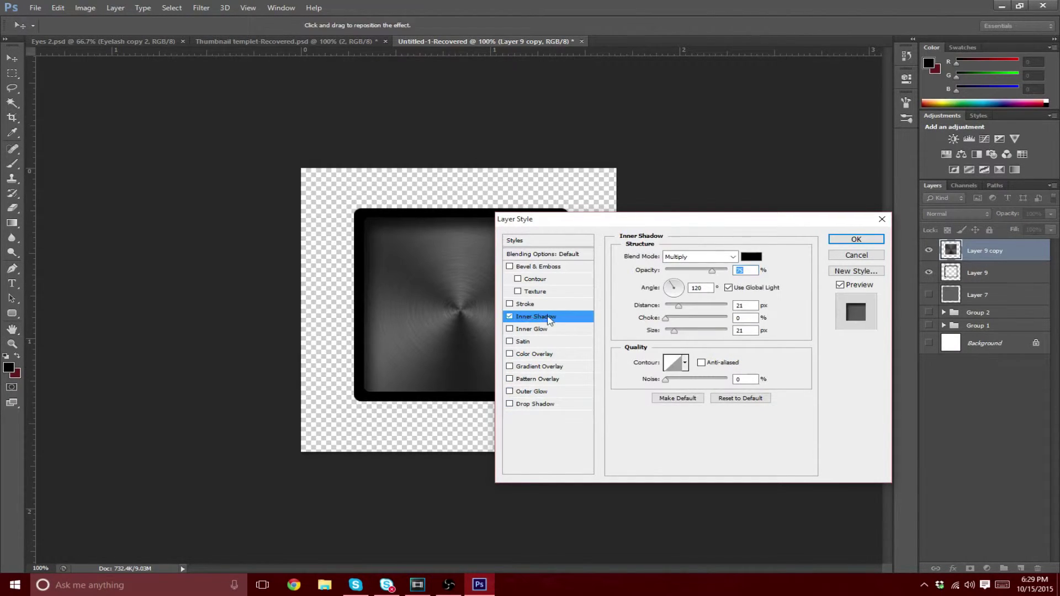
{"action": "left_click", "coordinate": [688, 364]}
{"action": "left_click", "coordinate": [635, 392]}
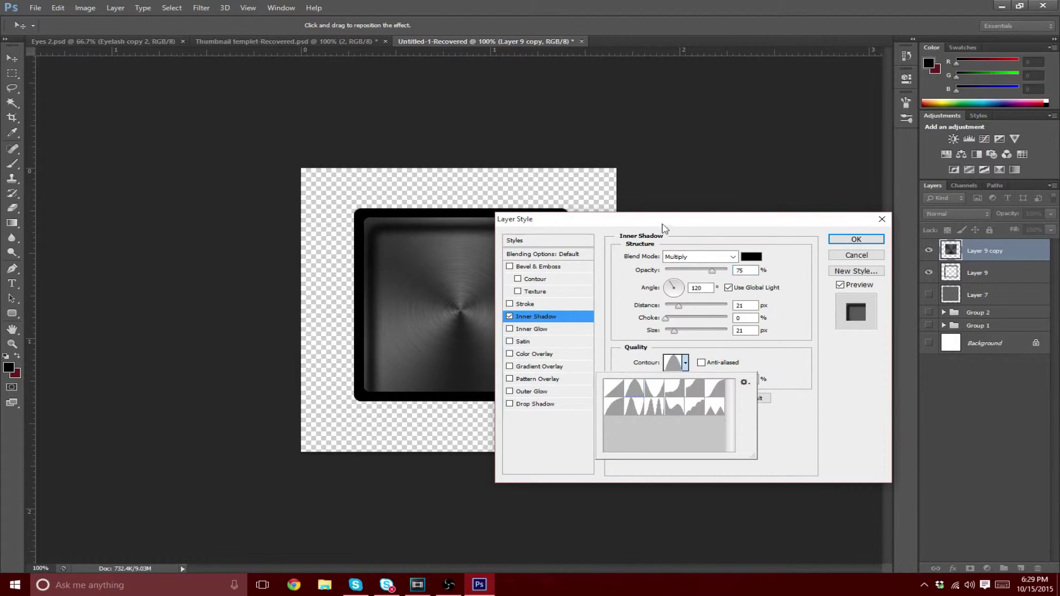
Step: Set the Inner Shadow's distance to 0 px and size to 32 px, reduce its opacity, and apply the style
{"action": "left_click_drag", "start_coordinate": [663, 224], "coordinate": [689, 182]}
{"action": "left_click_drag", "start_coordinate": [704, 264], "coordinate": [691, 263]}
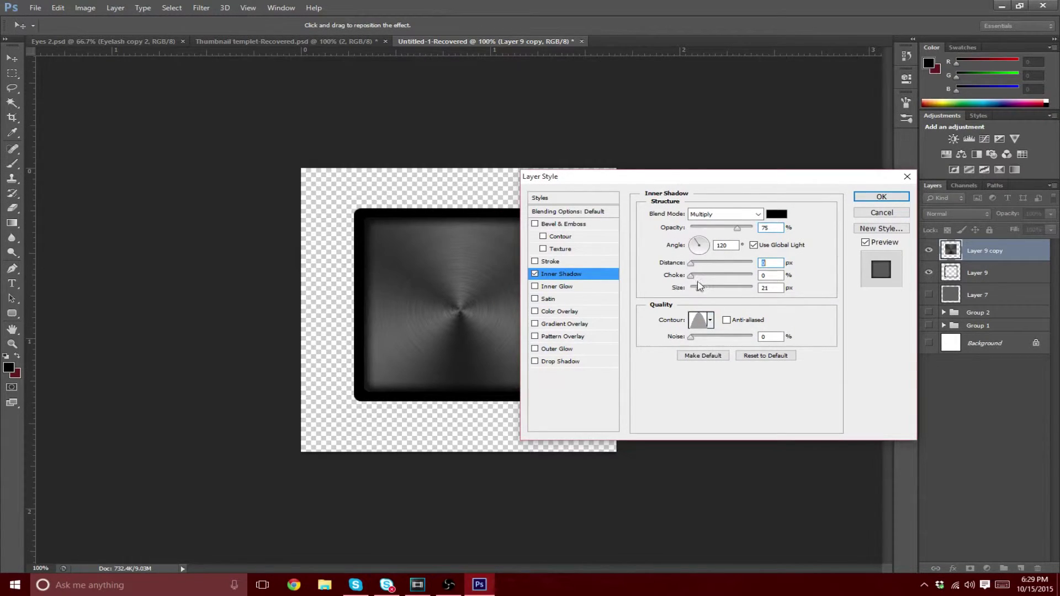
{"action": "left_click_drag", "start_coordinate": [658, 177], "coordinate": [685, 177]}
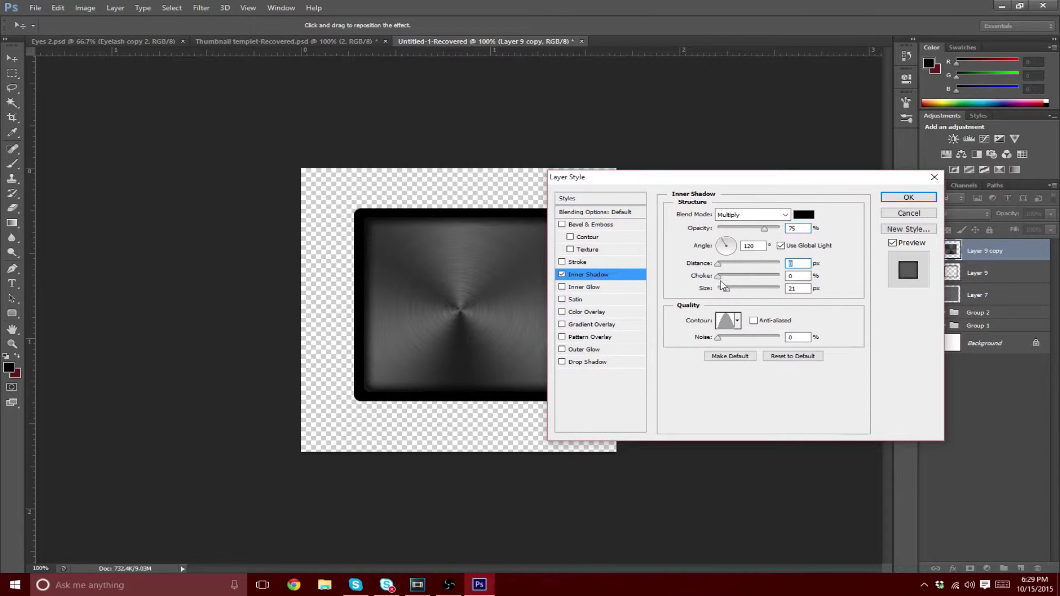
{"action": "left_click_drag", "start_coordinate": [728, 289], "coordinate": [730, 291]}
{"action": "left_click_drag", "start_coordinate": [765, 231], "coordinate": [753, 229]}
{"action": "left_click_drag", "start_coordinate": [729, 288], "coordinate": [732, 292]}
{"action": "left_click", "coordinate": [754, 230]}
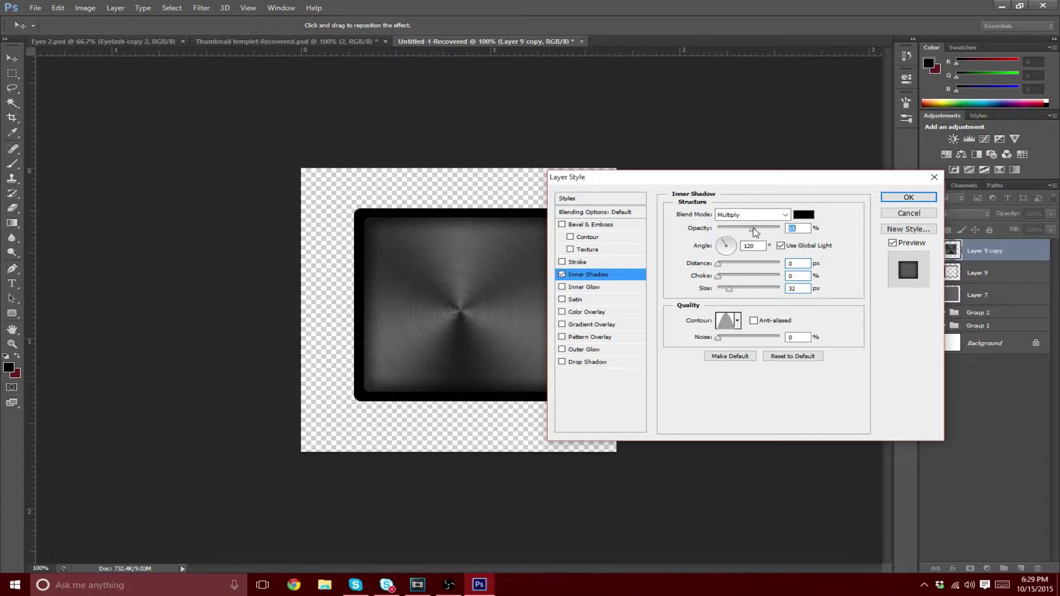
{"action": "left_click", "coordinate": [909, 197]}
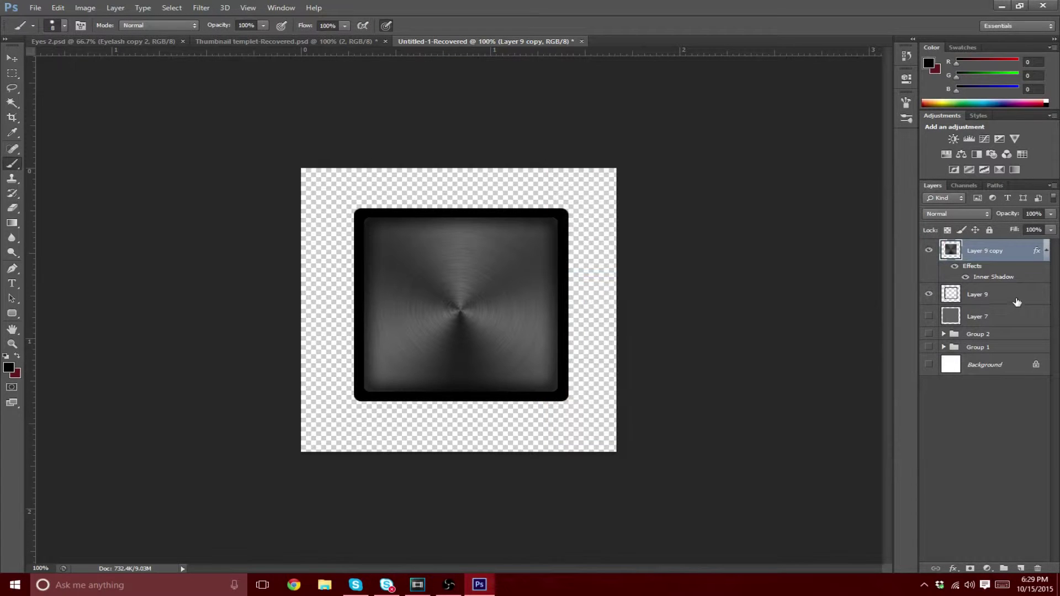
Step: Add Bevel & Emboss with Contour to the black frame on Layer 9
{"action": "left_click", "coordinate": [1016, 298]}
{"action": "double_click", "coordinate": [1016, 298]}
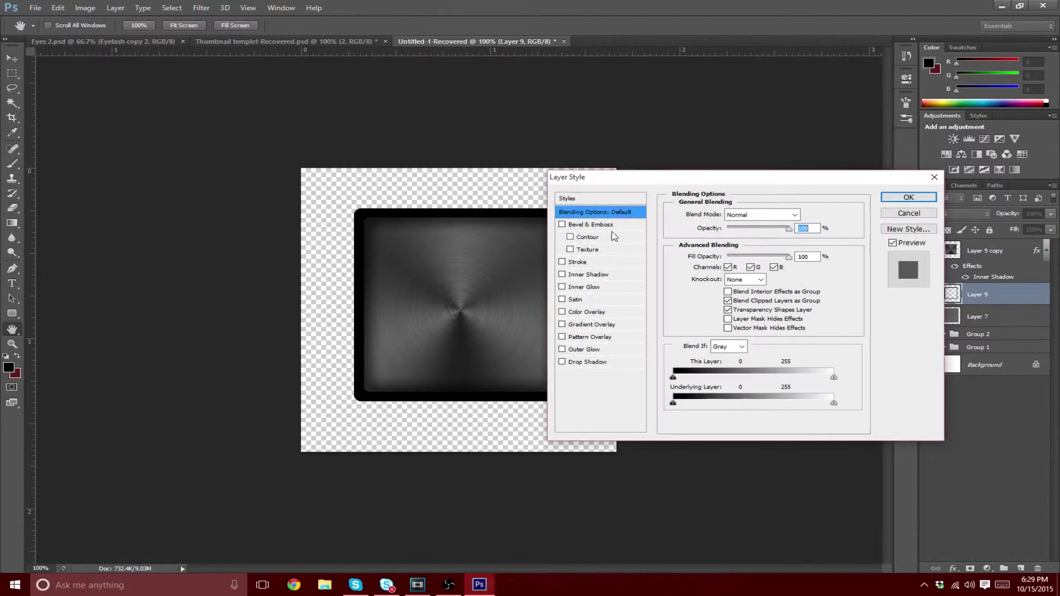
{"action": "left_click", "coordinate": [562, 224]}
{"action": "left_click", "coordinate": [570, 237]}
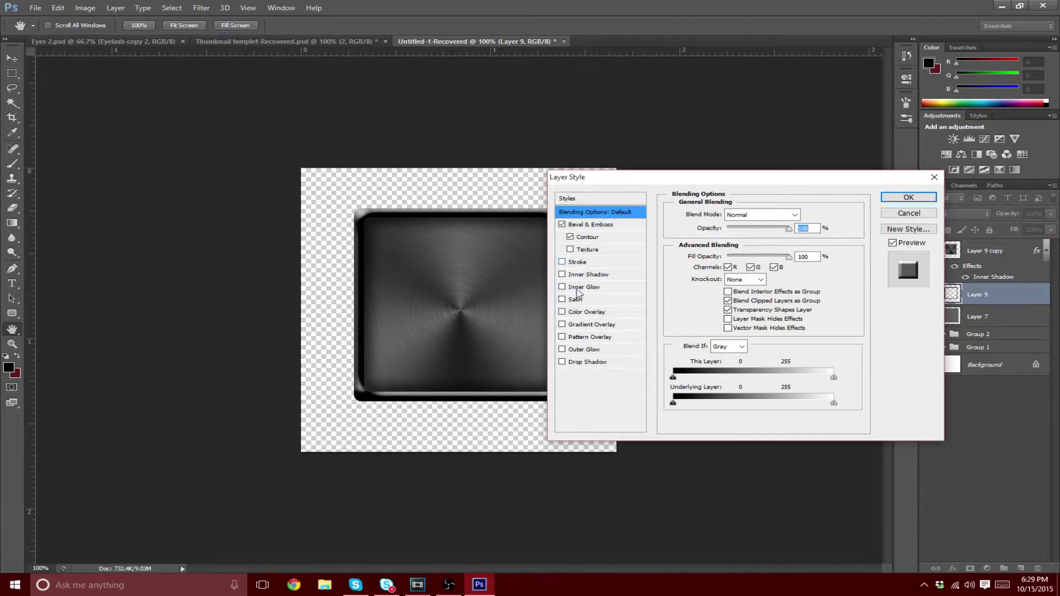
Step: Add a Gradient Overlay to the Layer 9 frame using the Violet, Green, Orange preset
{"action": "left_click", "coordinate": [562, 324]}
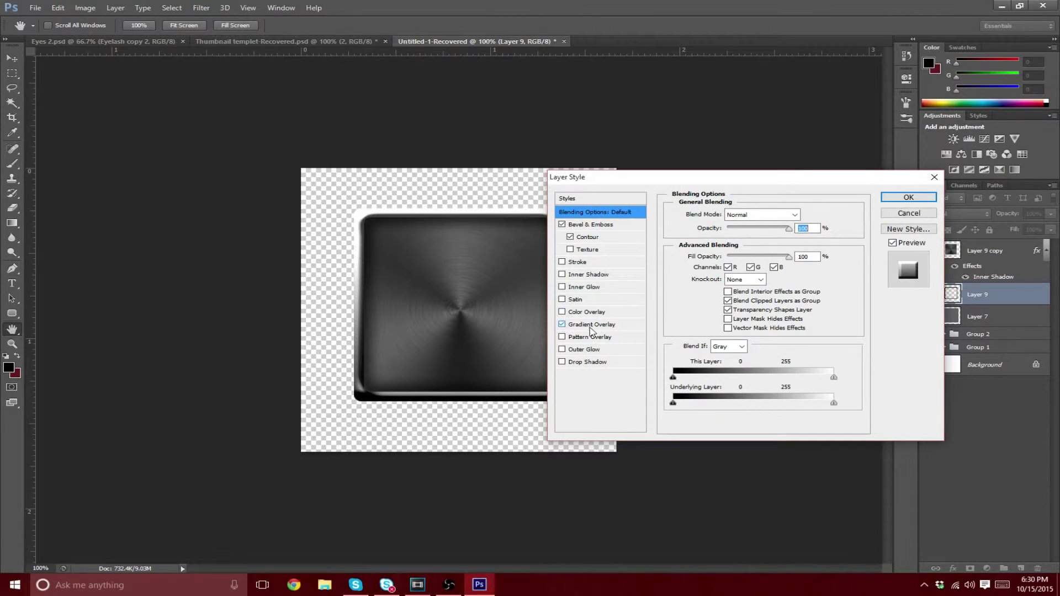
{"action": "left_click", "coordinate": [593, 326]}
{"action": "left_click", "coordinate": [786, 242]}
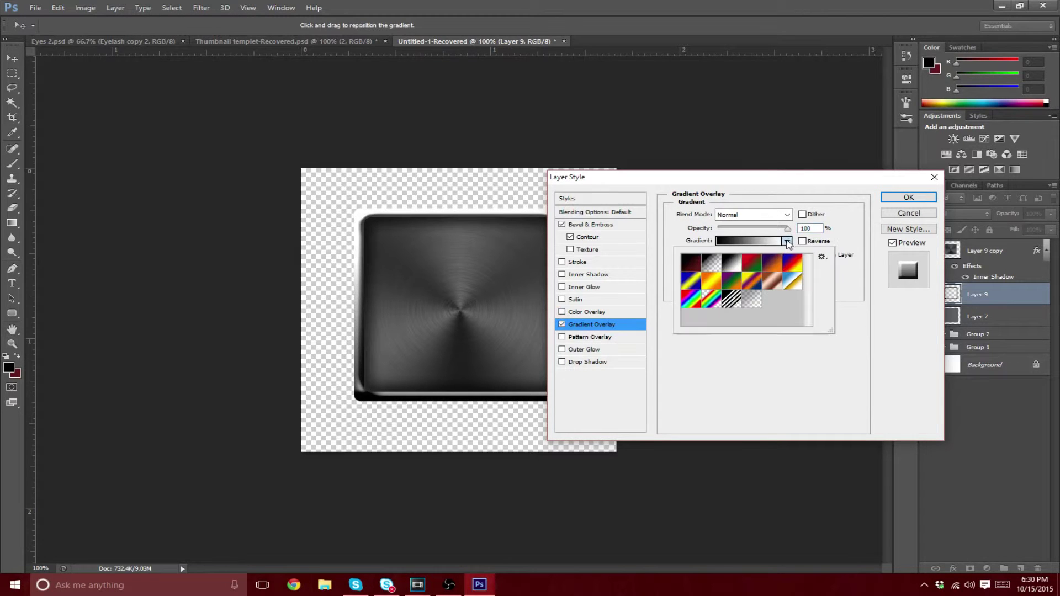
{"action": "double_click", "coordinate": [730, 284]}
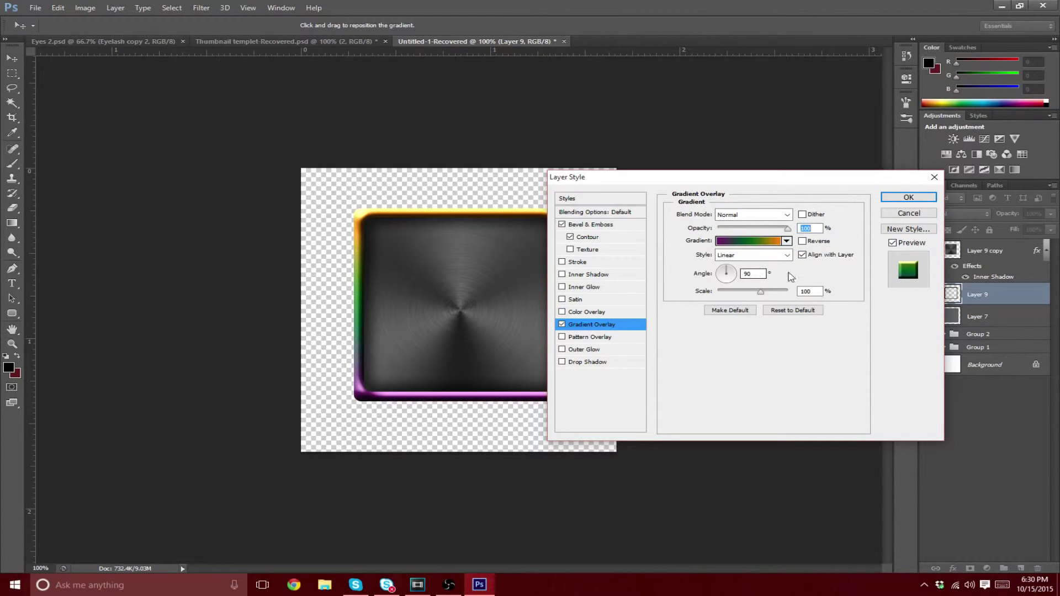
Step: Change the overlay gradient's green middle stop to dark gray, 494949
{"action": "left_click_drag", "start_coordinate": [640, 183], "coordinate": [675, 198]}
{"action": "left_click", "coordinate": [787, 257]}
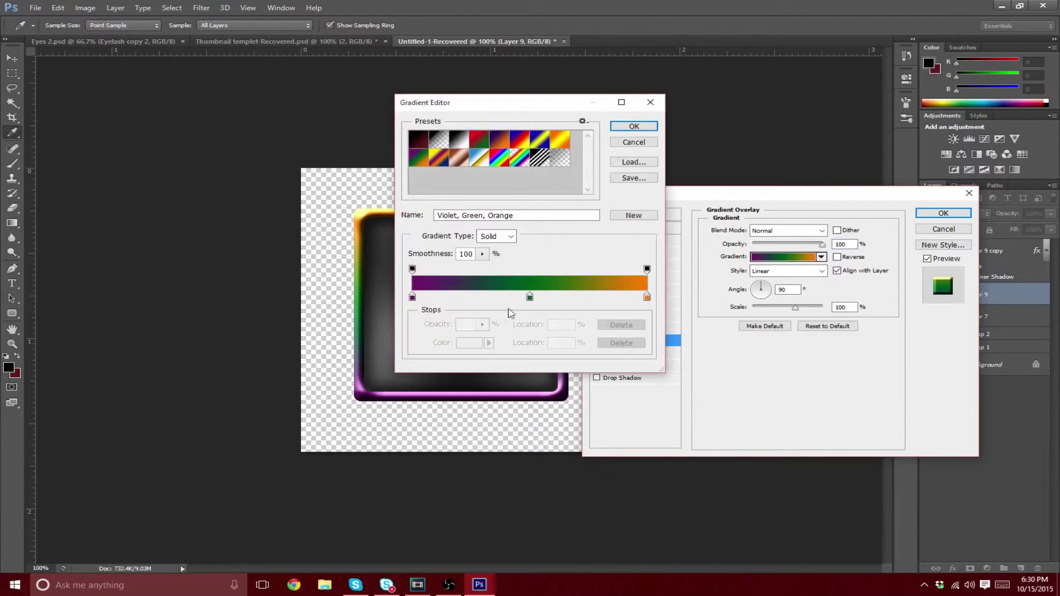
{"action": "double_click", "coordinate": [529, 298]}
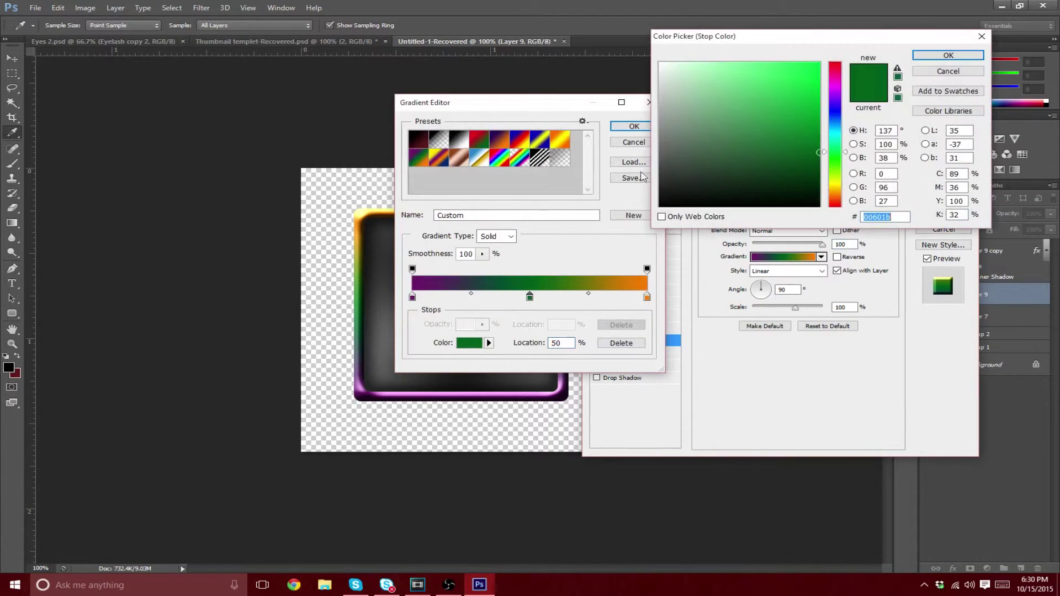
{"action": "left_click", "coordinate": [660, 146]}
{"action": "left_click", "coordinate": [926, 56]}
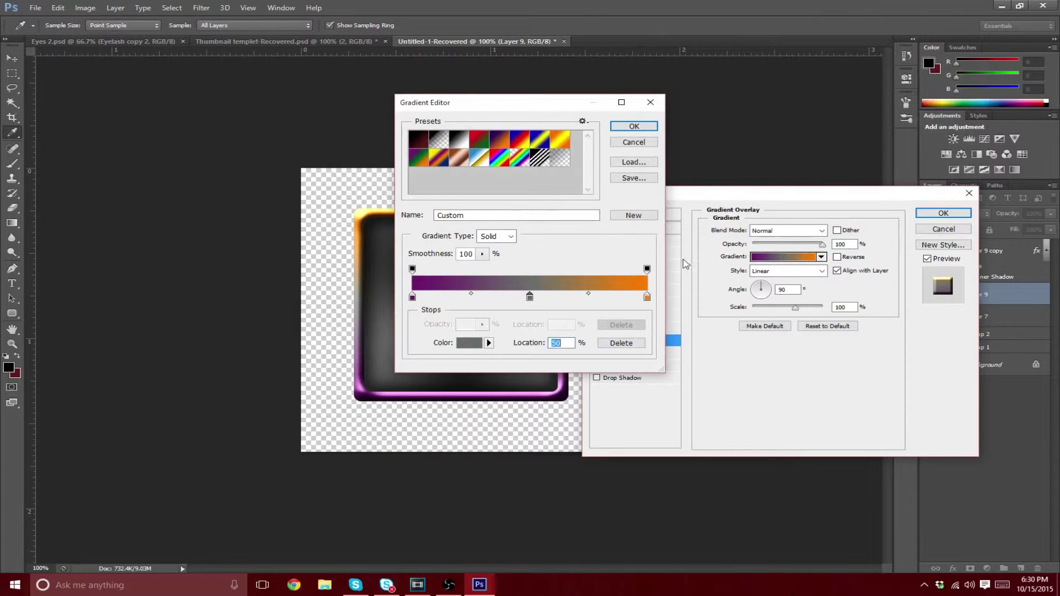
{"action": "double_click", "coordinate": [530, 298]}
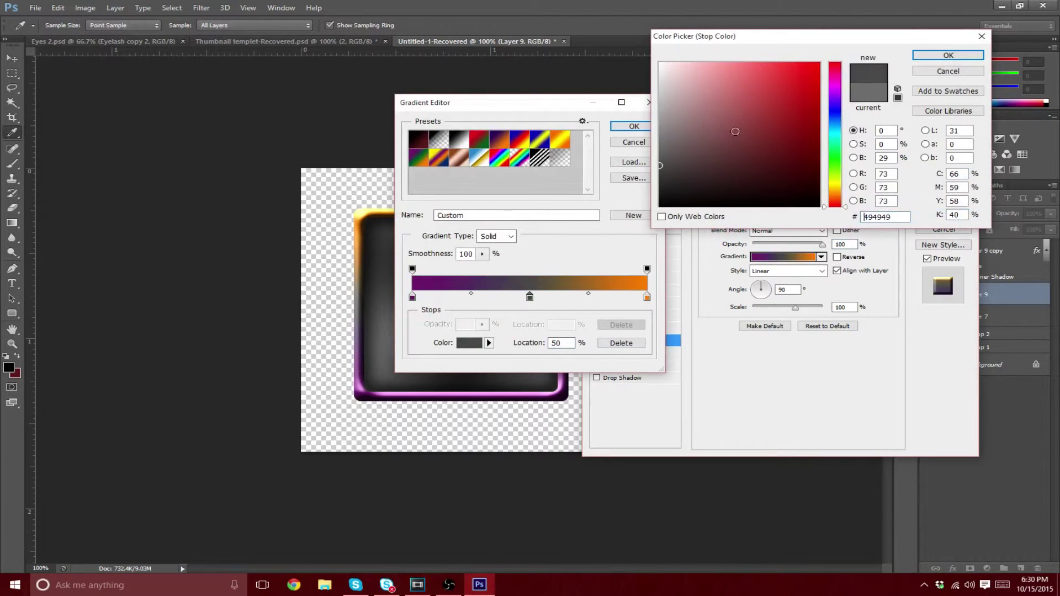
{"action": "left_click", "coordinate": [948, 55]}
Step: Change the overlay gradient's orange end stop to white
{"action": "double_click", "coordinate": [647, 297]}
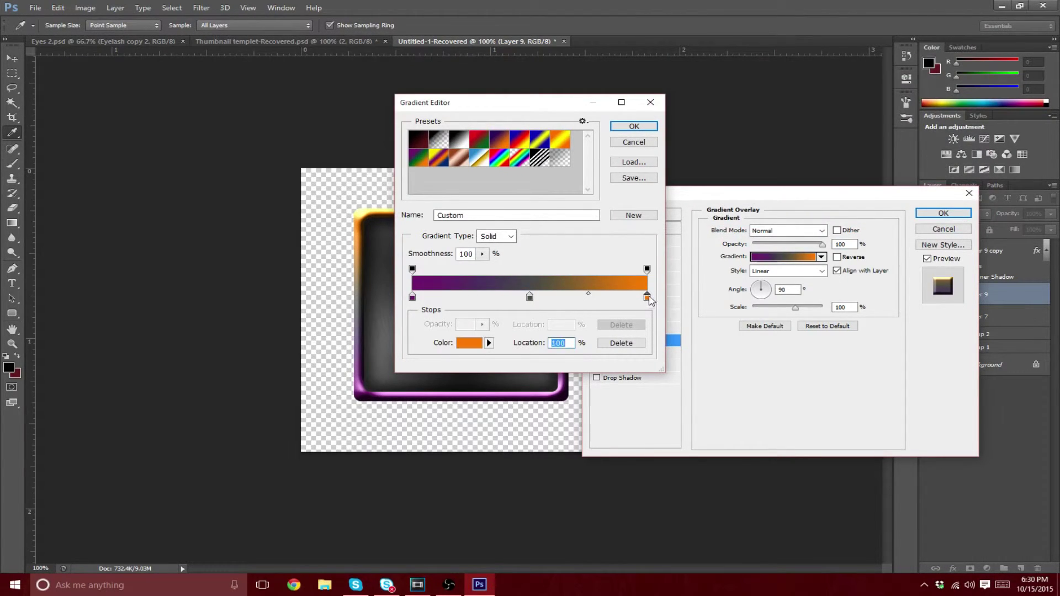
{"action": "left_click", "coordinate": [660, 64]}
{"action": "left_click", "coordinate": [931, 58]}
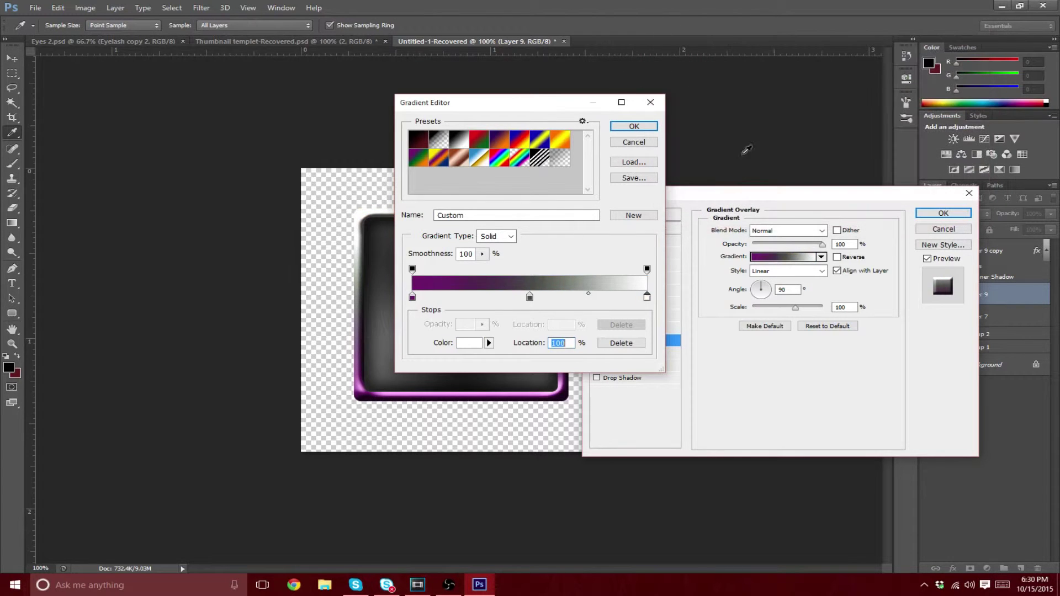
Step: Change the overlay gradient's violet start stop to white
{"action": "double_click", "coordinate": [412, 297]}
{"action": "left_click", "coordinate": [662, 62]}
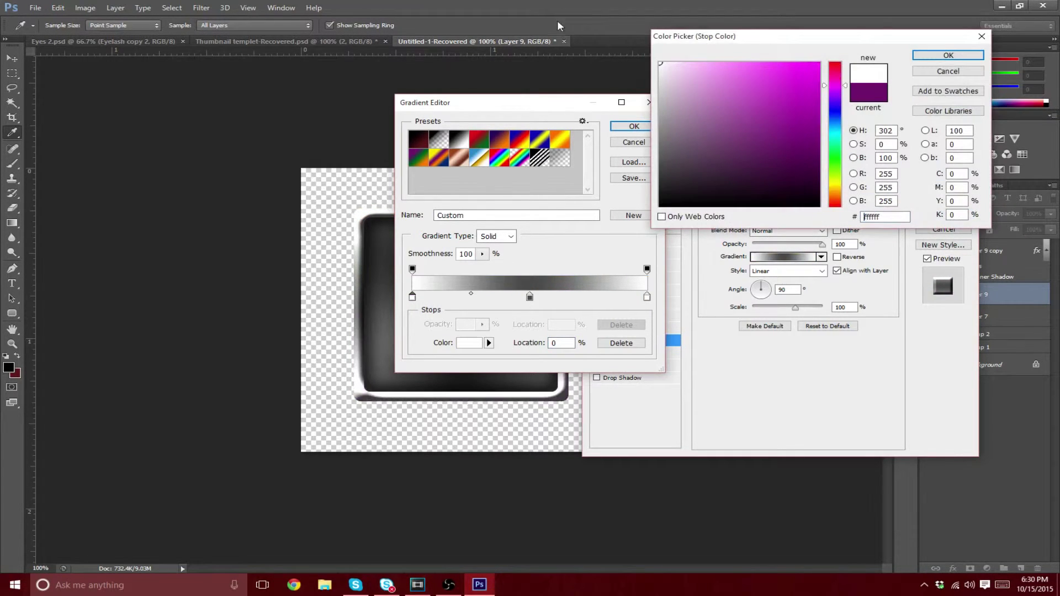
{"action": "left_click", "coordinate": [931, 59]}
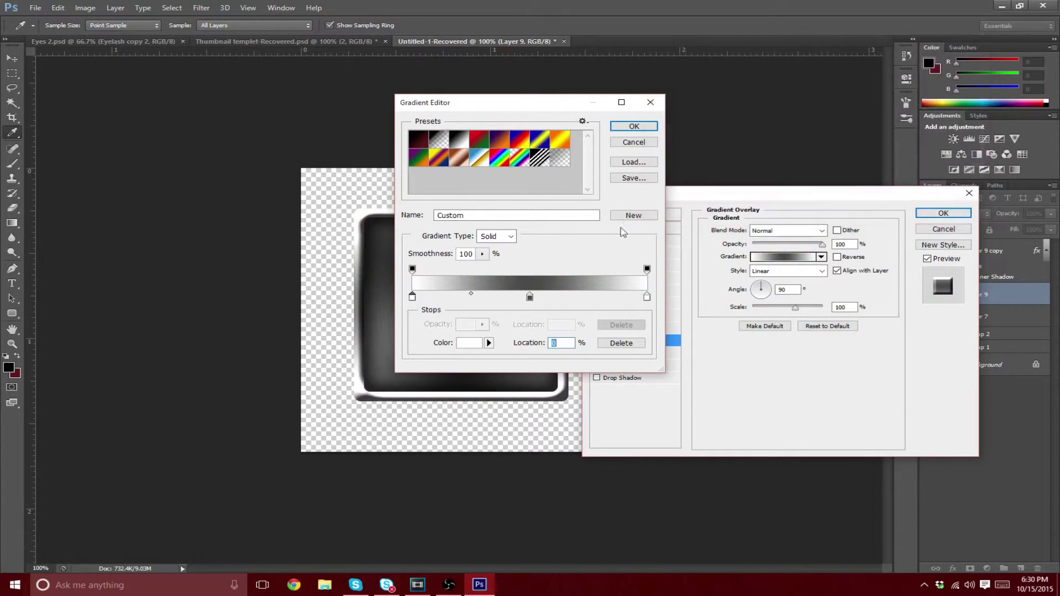
Step: Add four white color stops to the overlay gradient, two on each side of the dark middle stop, including at 14%, 32% and 84%
{"action": "left_click", "coordinate": [487, 300]}
{"action": "left_click", "coordinate": [574, 300]}
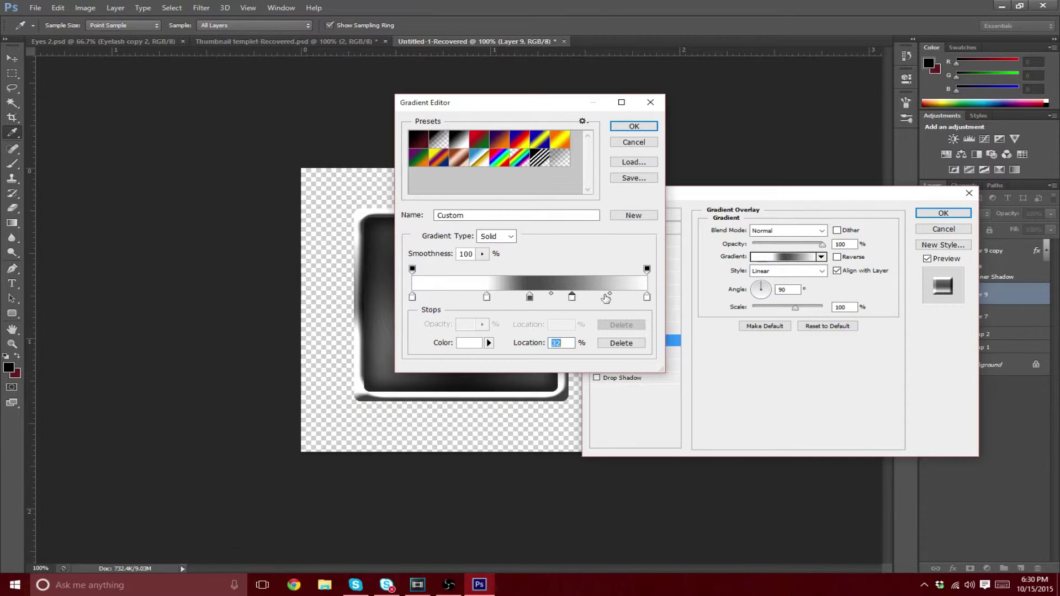
{"action": "left_click", "coordinate": [610, 301]}
{"action": "left_click", "coordinate": [445, 301]}
Step: Recolor the gradient stops at 84% and 14% to medium gray, using 888888 for the 14% stop, and accept the gradient
{"action": "double_click", "coordinate": [610, 298]}
{"action": "left_click", "coordinate": [727, 125]}
{"action": "key", "text": "Return"}
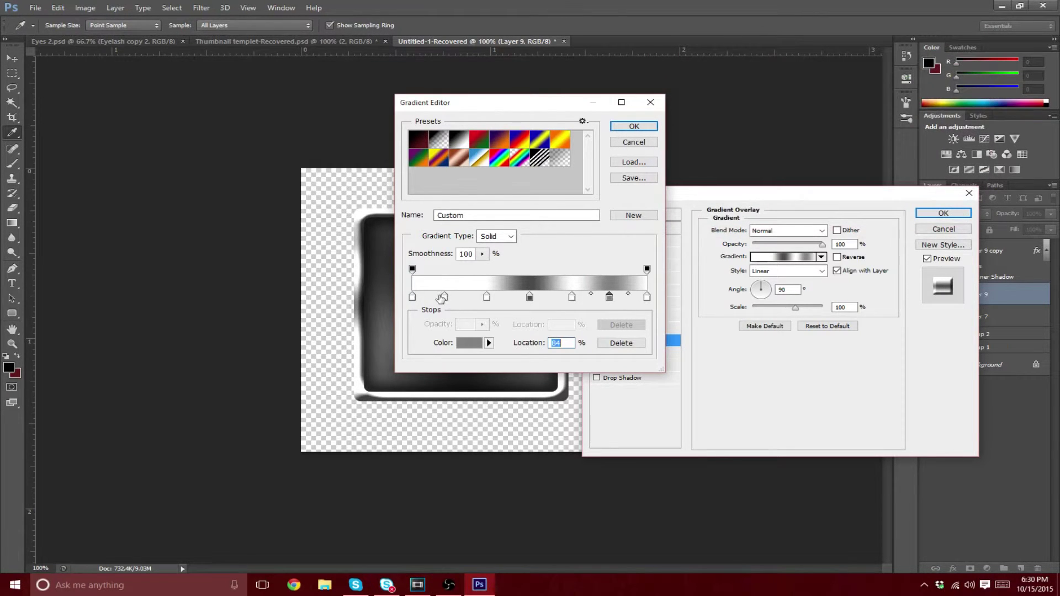
{"action": "double_click", "coordinate": [445, 299]}
{"action": "left_click_drag", "start_coordinate": [700, 135], "coordinate": [657, 130]}
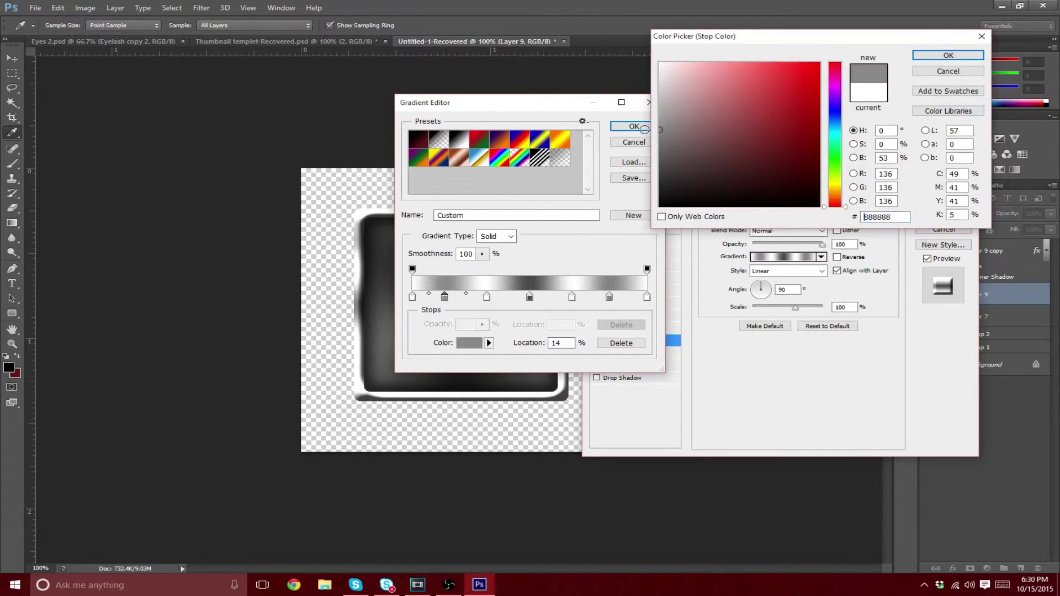
{"action": "left_click", "coordinate": [954, 57]}
{"action": "left_click", "coordinate": [634, 126]}
Step: Set the gradient overlay to Angle style at -22° and 67% opacity, reposition it over the frame, and apply the layer style
{"action": "left_click", "coordinate": [822, 271]}
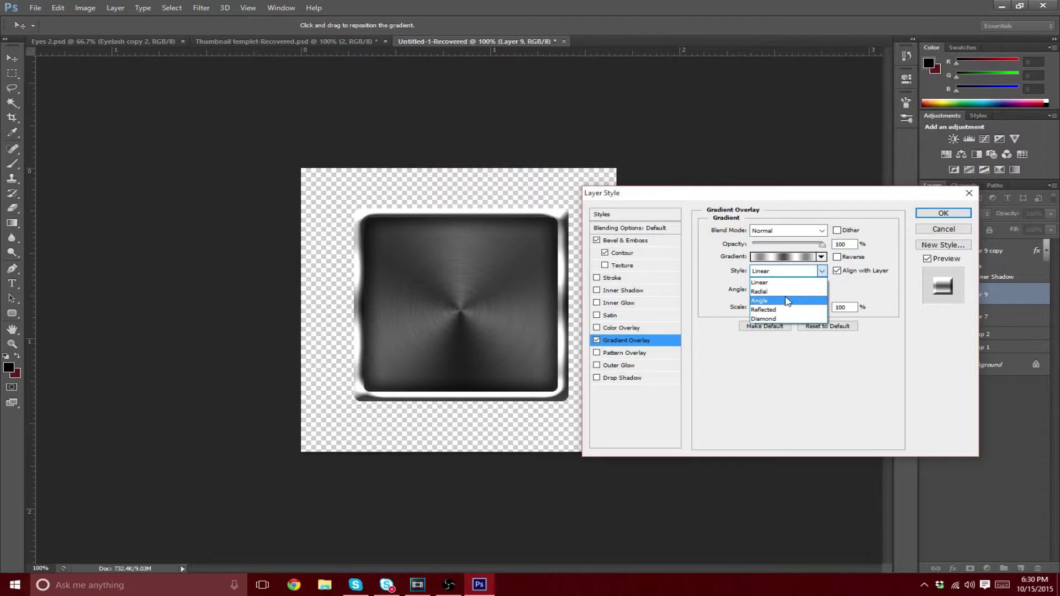
{"action": "left_click", "coordinate": [787, 301]}
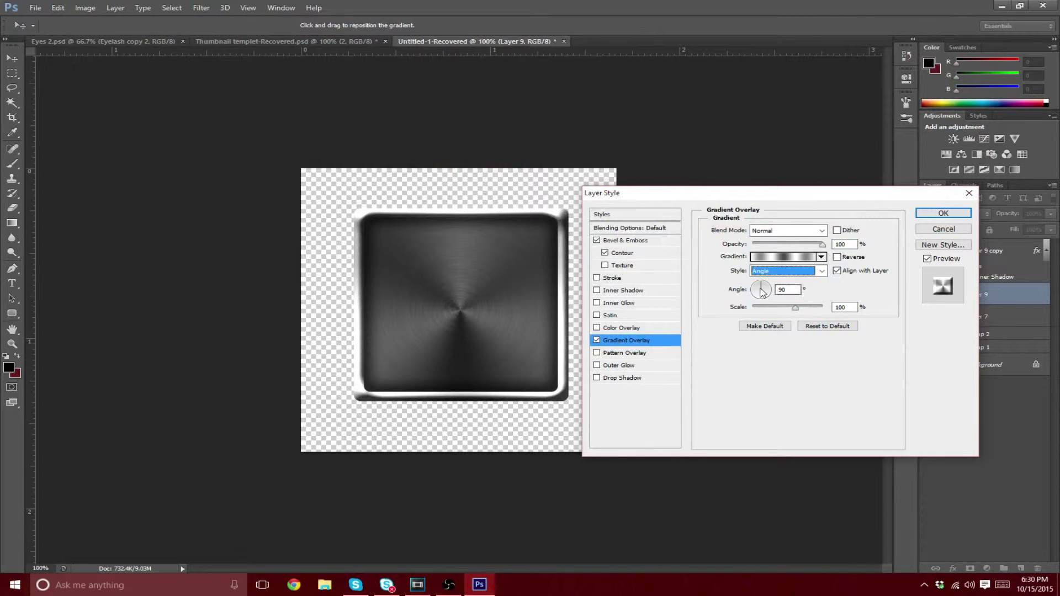
{"action": "left_click_drag", "start_coordinate": [763, 291], "coordinate": [767, 295]}
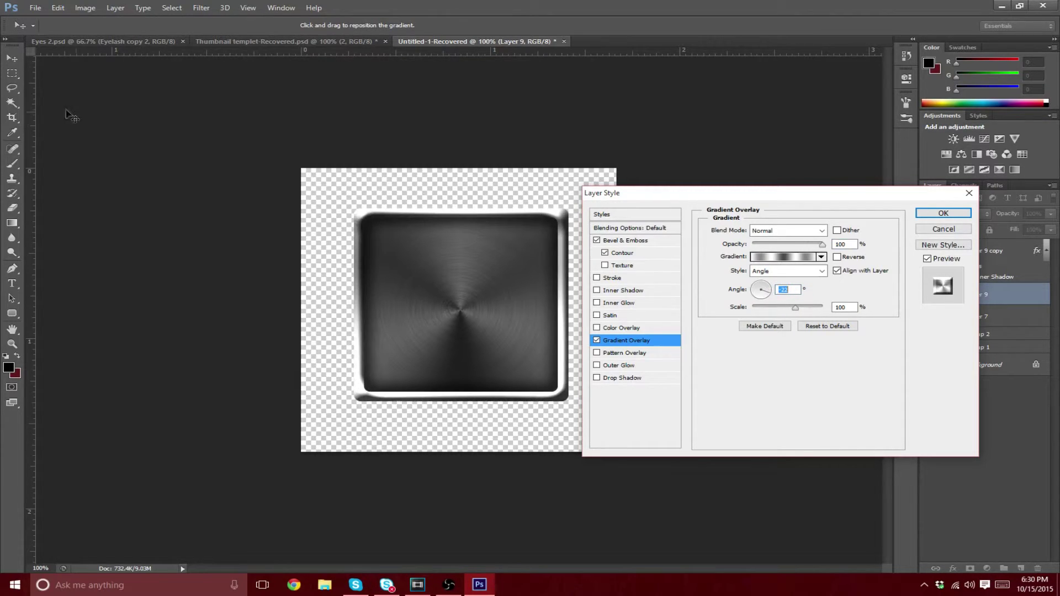
{"action": "mouse_move", "coordinate": [500, 356]}
{"action": "left_mouse_down"}
{"action": "mouse_move", "coordinate": [525, 261]}
{"action": "mouse_move", "coordinate": [407, 276]}
{"action": "mouse_move", "coordinate": [414, 315]}
{"action": "mouse_move", "coordinate": [452, 349]}
{"action": "mouse_move", "coordinate": [469, 323]}
{"action": "mouse_move", "coordinate": [459, 305]}
{"action": "left_mouse_up"}
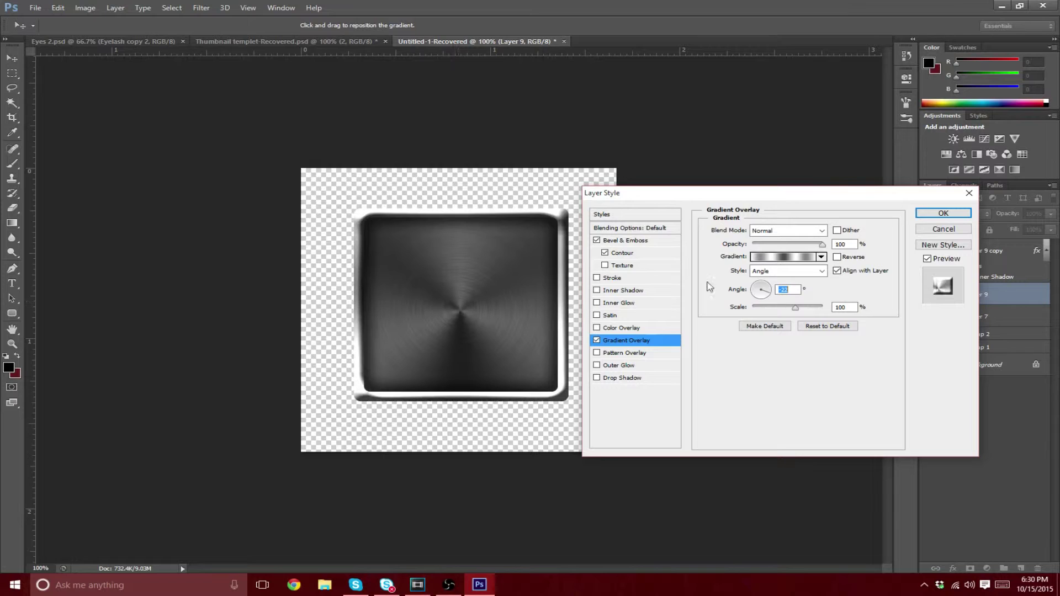
{"action": "left_click_drag", "start_coordinate": [822, 244], "coordinate": [799, 247]}
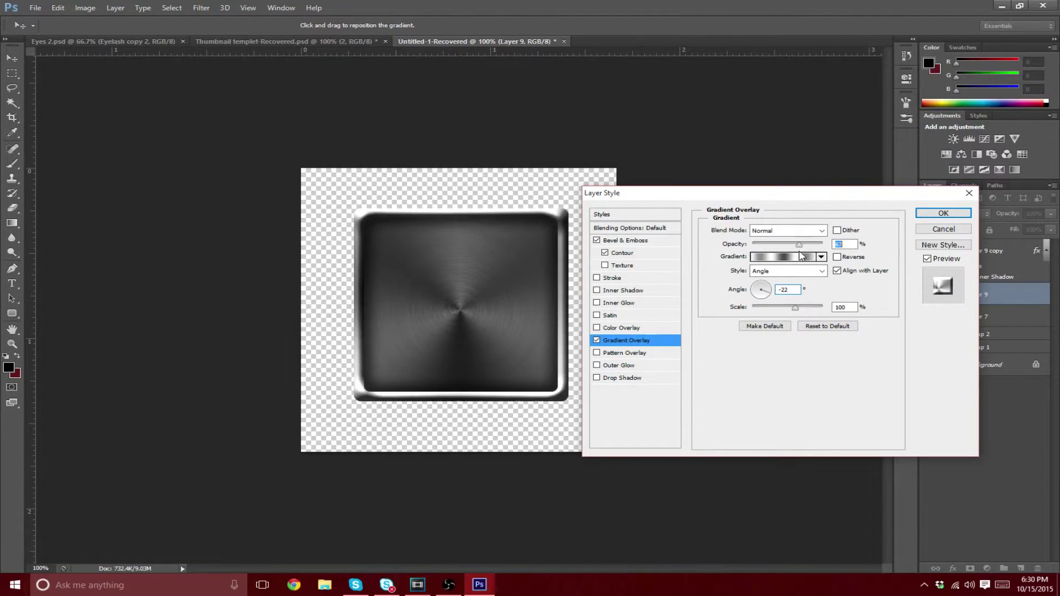
{"action": "left_click", "coordinate": [943, 214]}
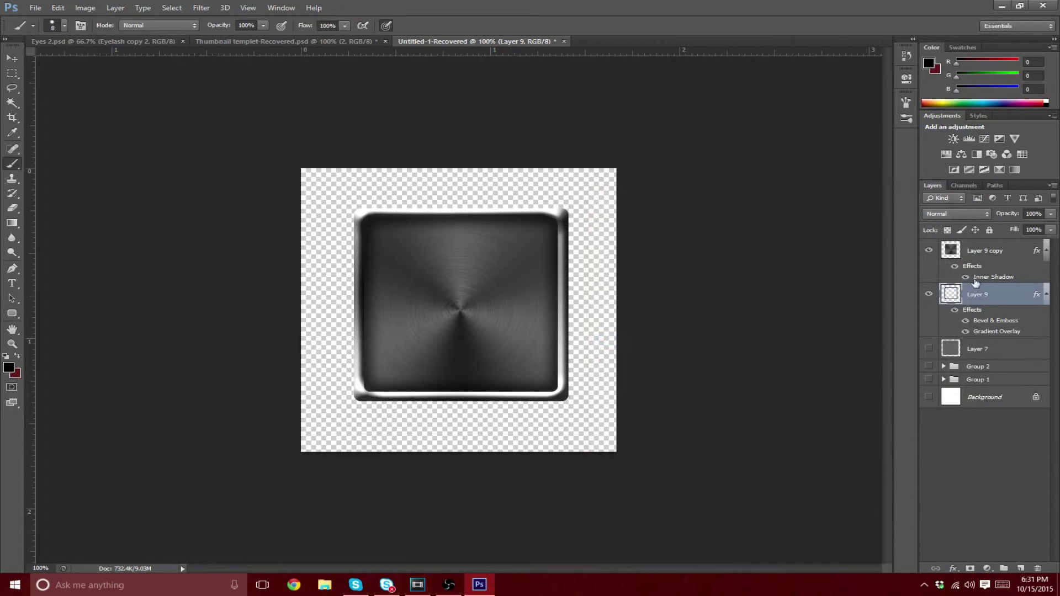
Step: Raise Layer 9's lightness to +48 with a Hue/Saturation adjustment
{"action": "key", "text": "ctrl+u"}
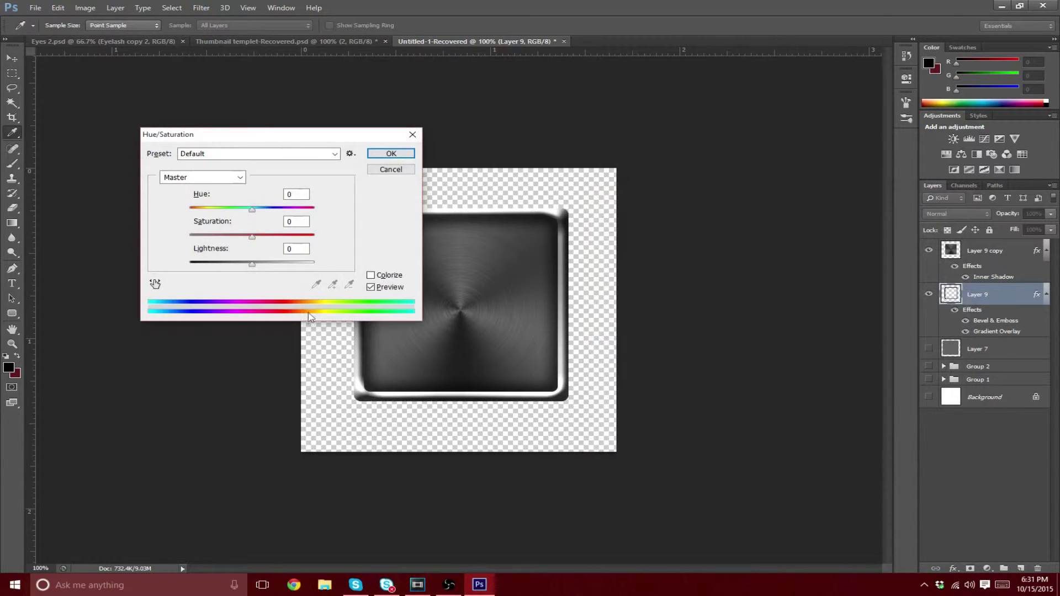
{"action": "left_click_drag", "start_coordinate": [253, 265], "coordinate": [282, 269]}
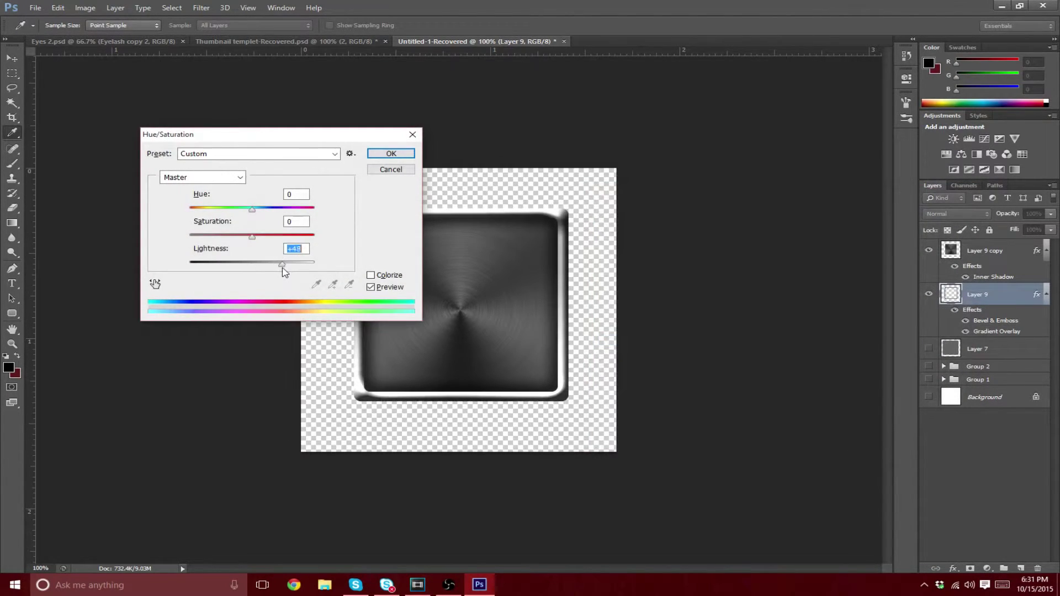
{"action": "left_click", "coordinate": [391, 153]}
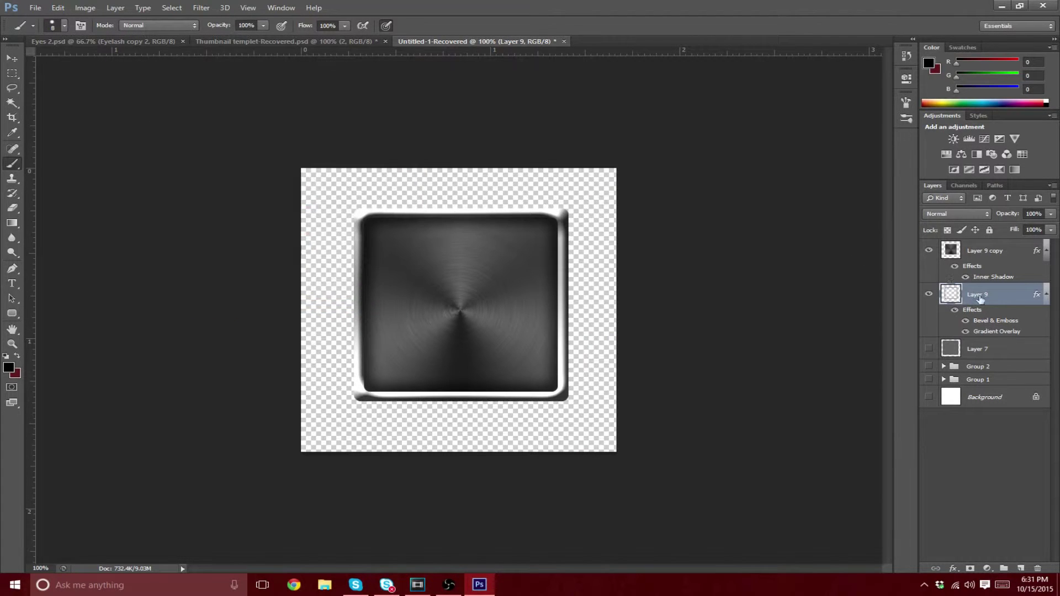
Step: Reopen Layer 9's Gradient Overlay settings and reduce the gradient scale to 10%
{"action": "double_click", "coordinate": [1018, 299]}
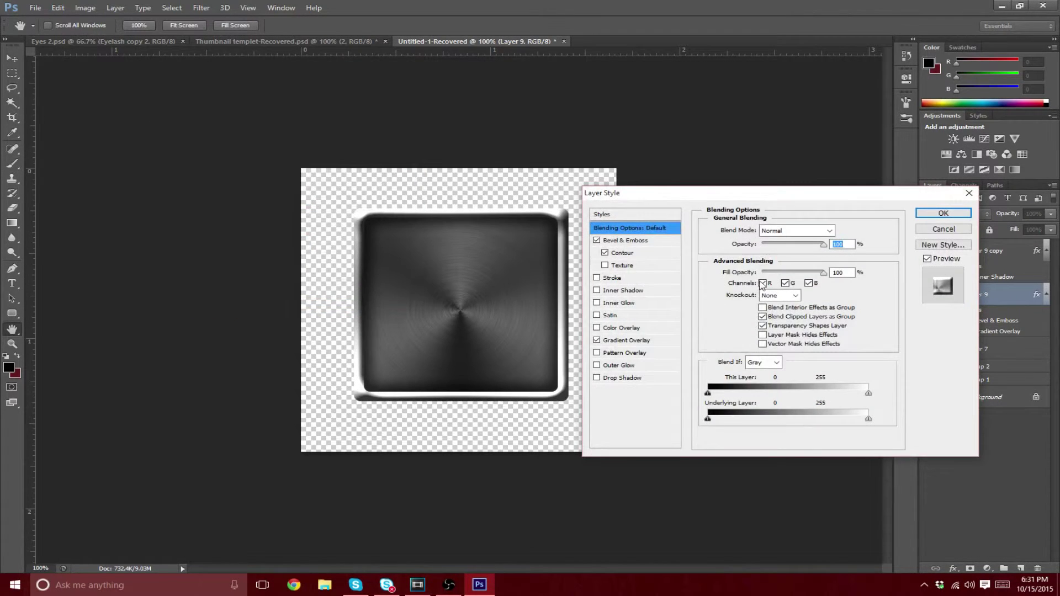
{"action": "left_click", "coordinate": [630, 342]}
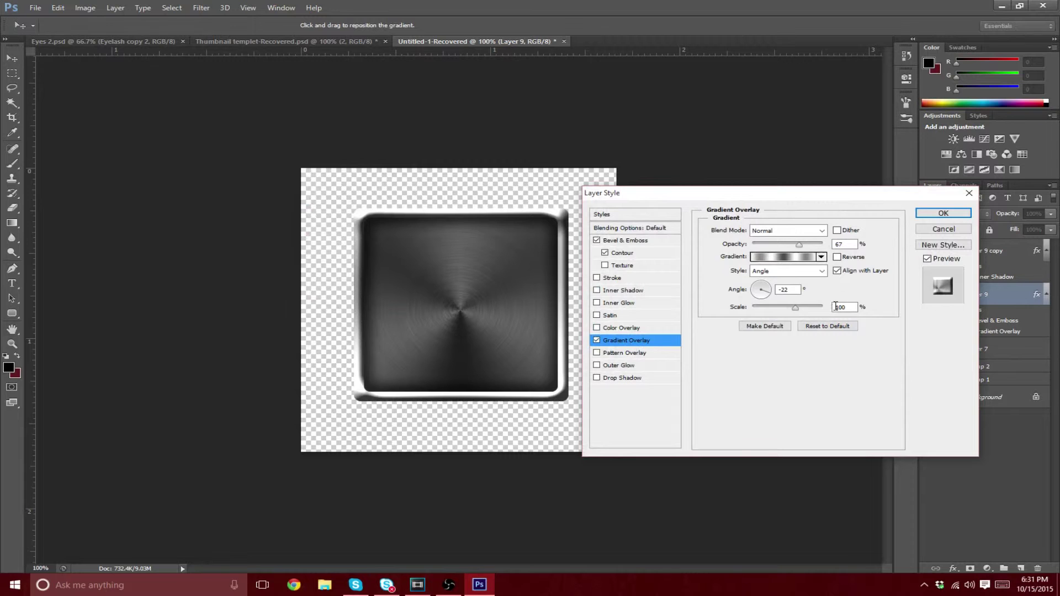
{"action": "left_click_drag", "start_coordinate": [797, 315], "coordinate": [755, 314]}
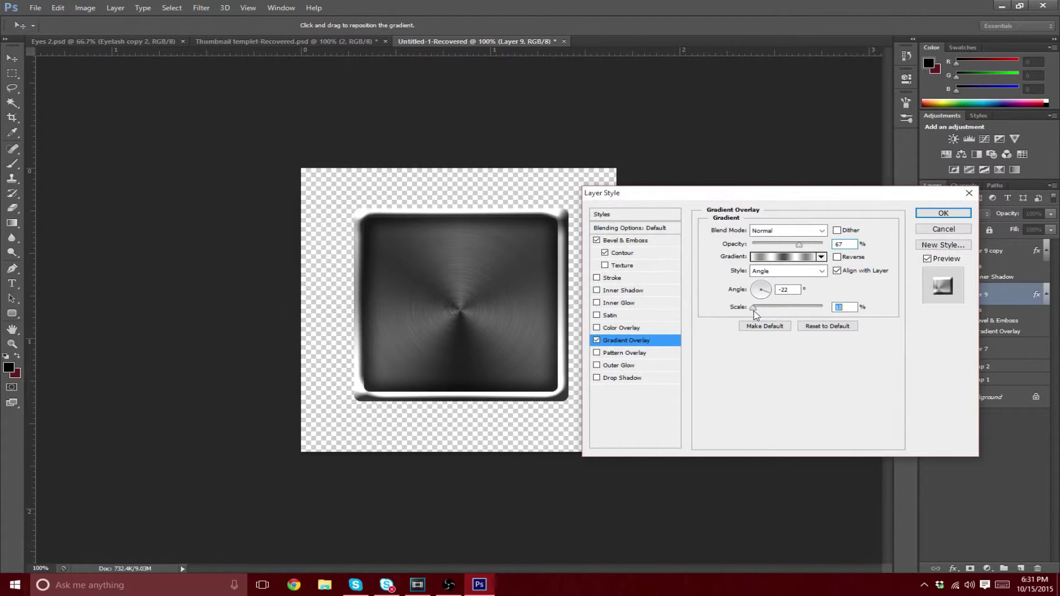
Step: Change the overlay gradient's white start stop to light gray, ababab
{"action": "left_click", "coordinate": [814, 257]}
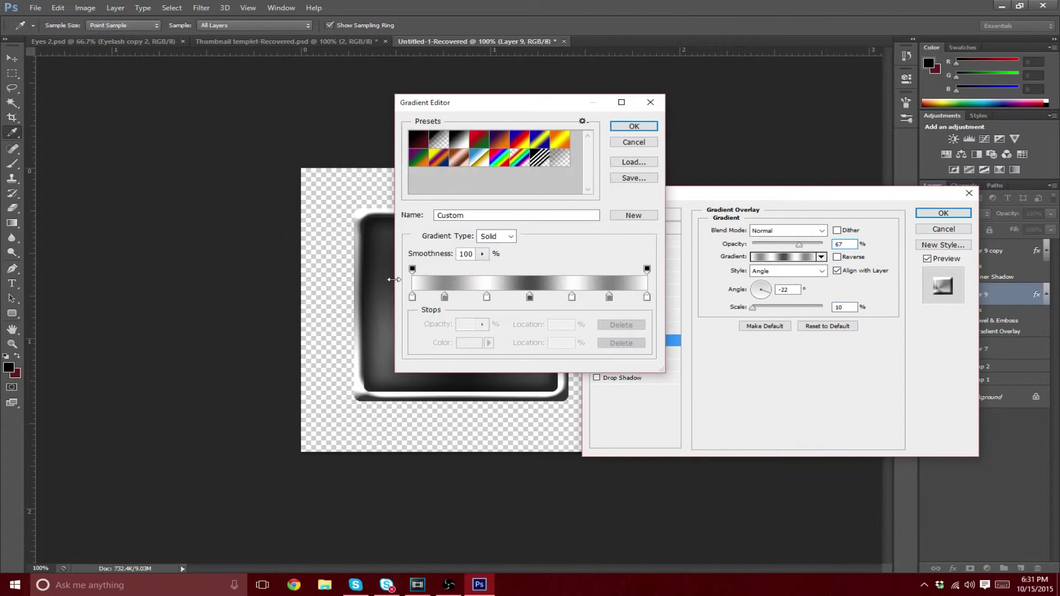
{"action": "double_click", "coordinate": [412, 297]}
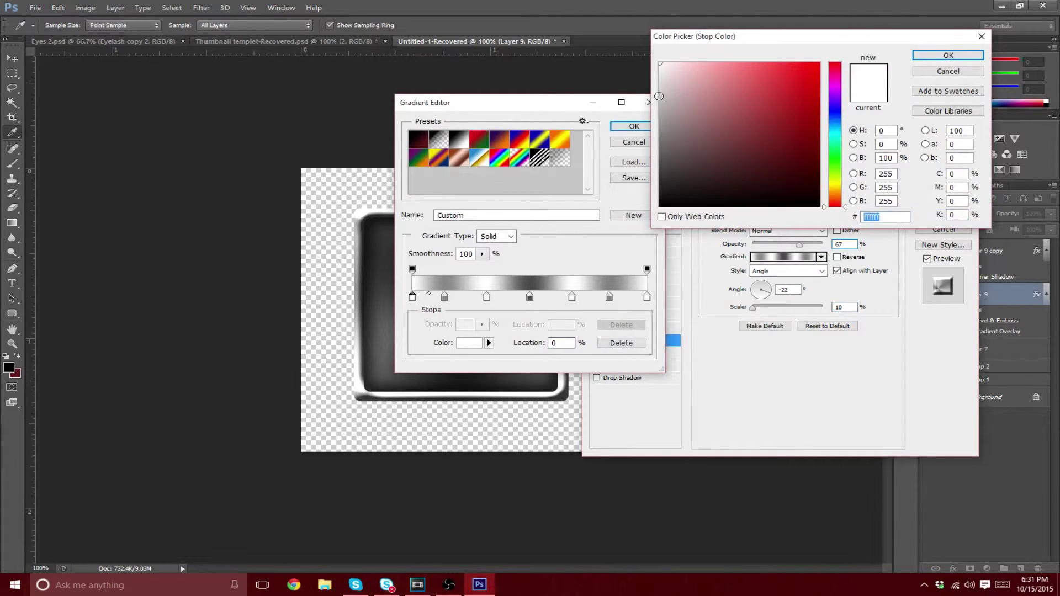
{"action": "left_click_drag", "start_coordinate": [659, 96], "coordinate": [658, 110]}
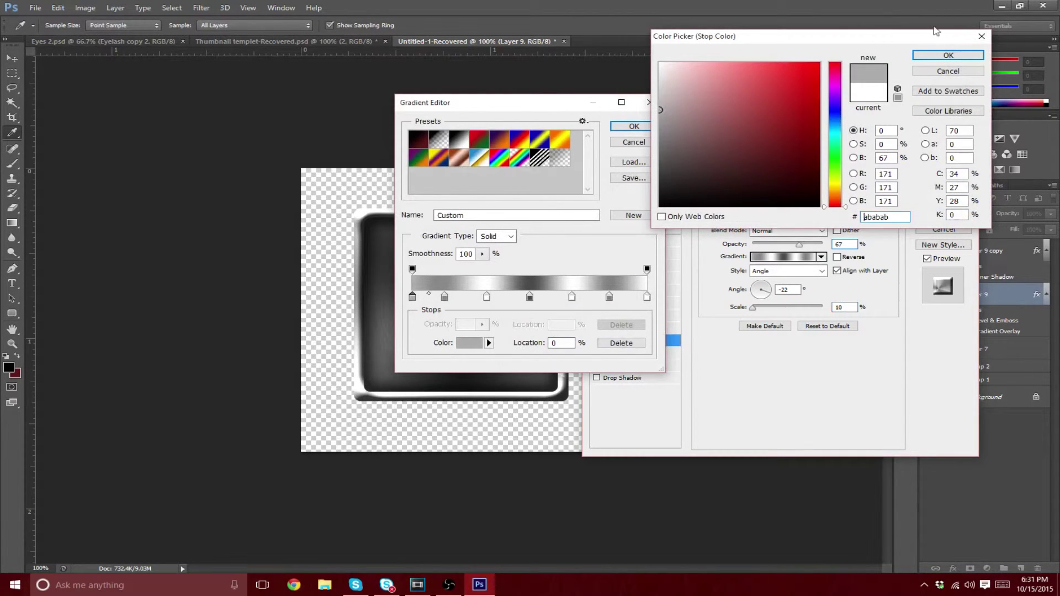
{"action": "left_click", "coordinate": [976, 56]}
Step: Change the overlay gradient's end stop to light gray, b9b9b9, accept it, and compare the frame with the overlay off and on
{"action": "double_click", "coordinate": [647, 298]}
{"action": "left_click_drag", "start_coordinate": [671, 87], "coordinate": [645, 101]}
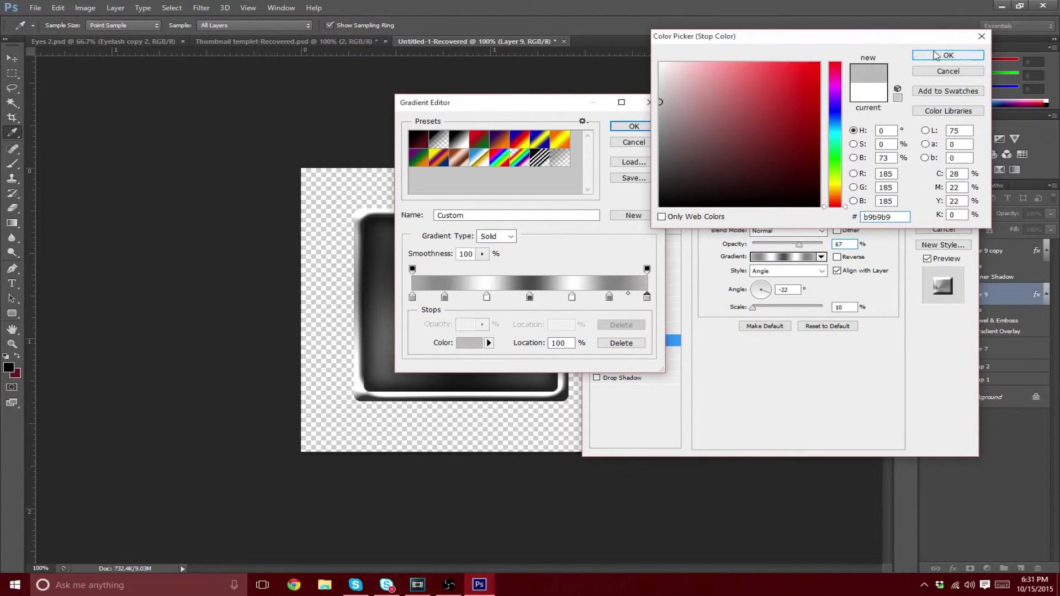
{"action": "left_click", "coordinate": [932, 58]}
{"action": "left_click_drag", "start_coordinate": [540, 114], "coordinate": [738, 156]}
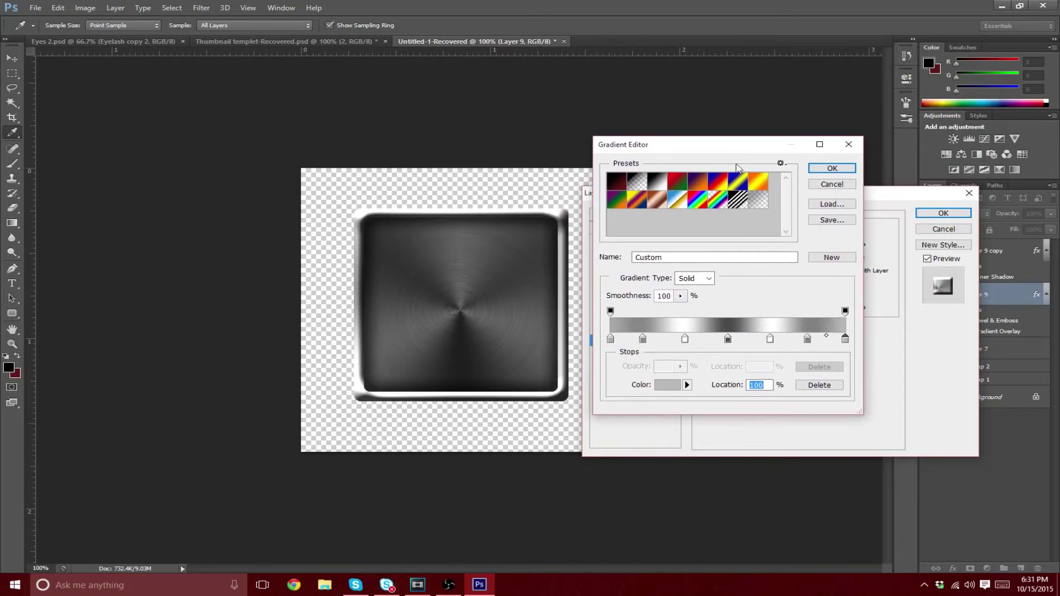
{"action": "left_click", "coordinate": [832, 168]}
{"action": "left_click", "coordinate": [596, 340]}
{"action": "left_click", "coordinate": [596, 340]}
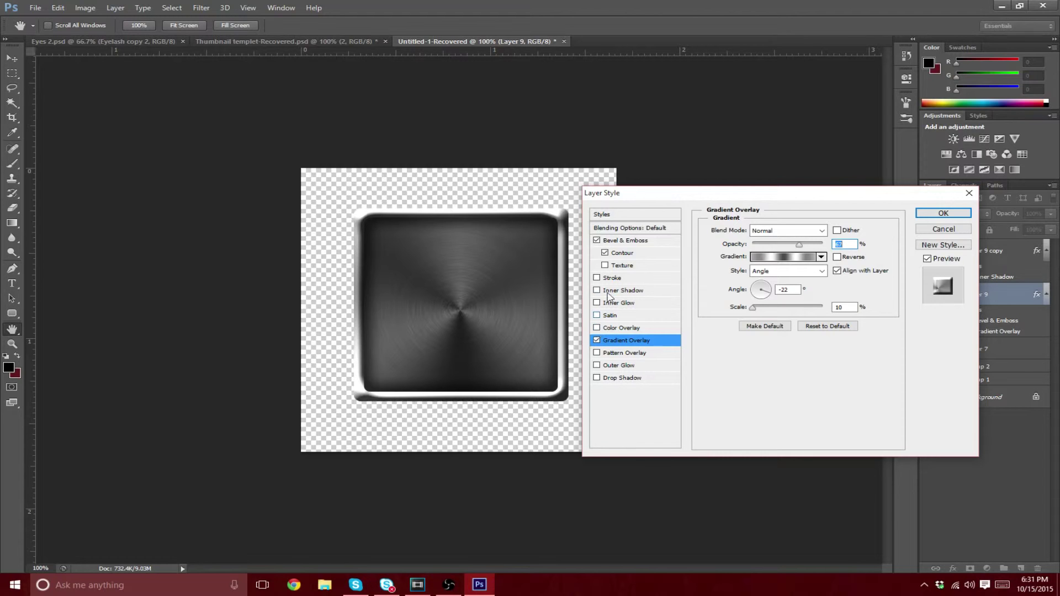
Step: Set the frame's Bevel & Emboss technique to Chisel Soft and soften it by 4 px
{"action": "left_click", "coordinate": [623, 241]}
{"action": "left_click", "coordinate": [795, 245]}
{"action": "left_click", "coordinate": [772, 275]}
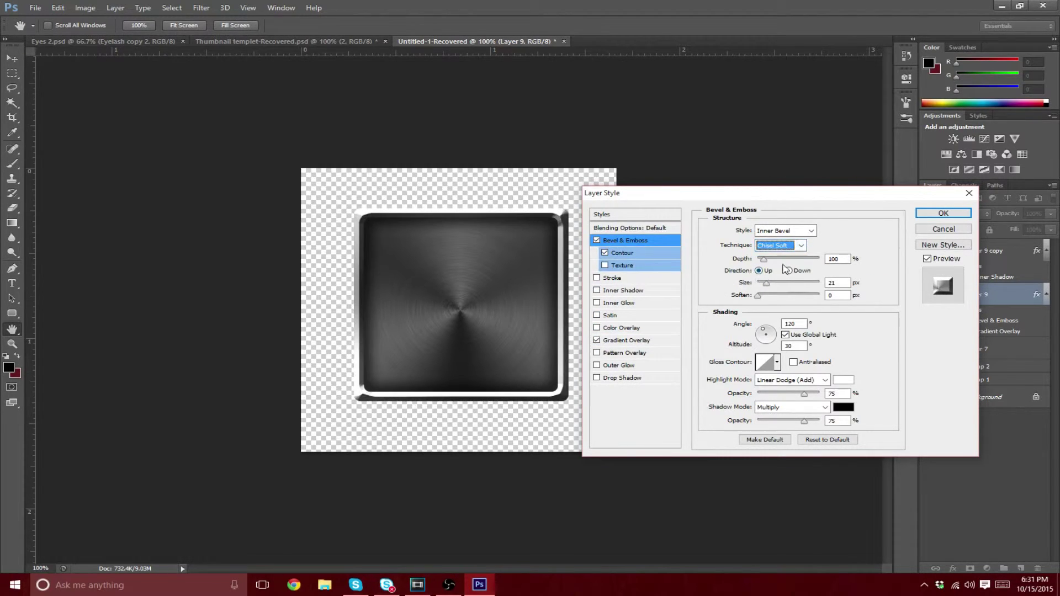
{"action": "left_click_drag", "start_coordinate": [760, 296], "coordinate": [770, 298]}
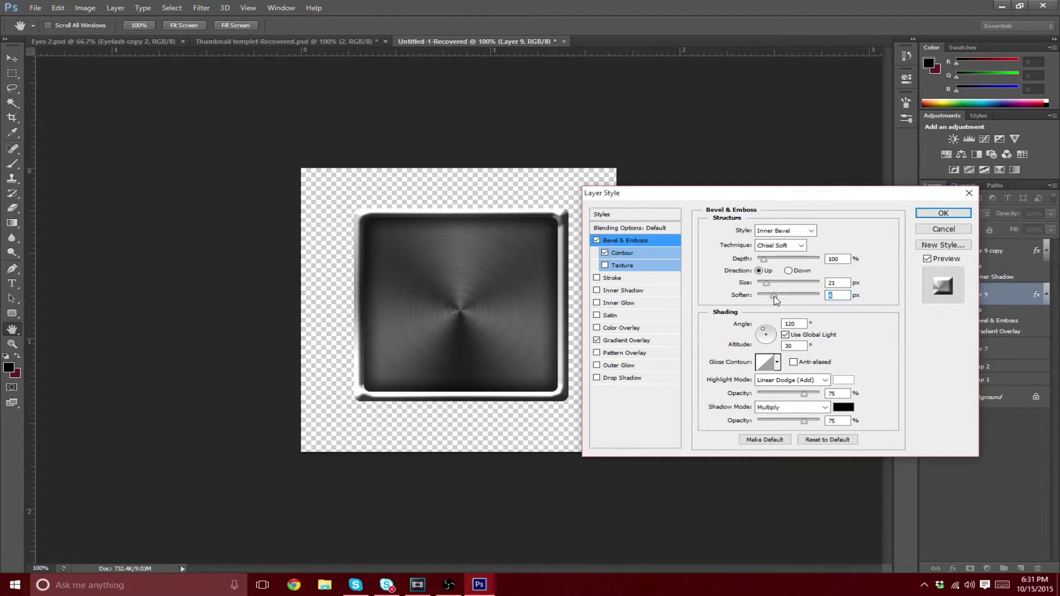
Step: Keep the bevel direction Up after trying Down, and set depth 184%, size 10 px, highlight opacity 69% and shadow opacity 58%
{"action": "left_click", "coordinate": [788, 271]}
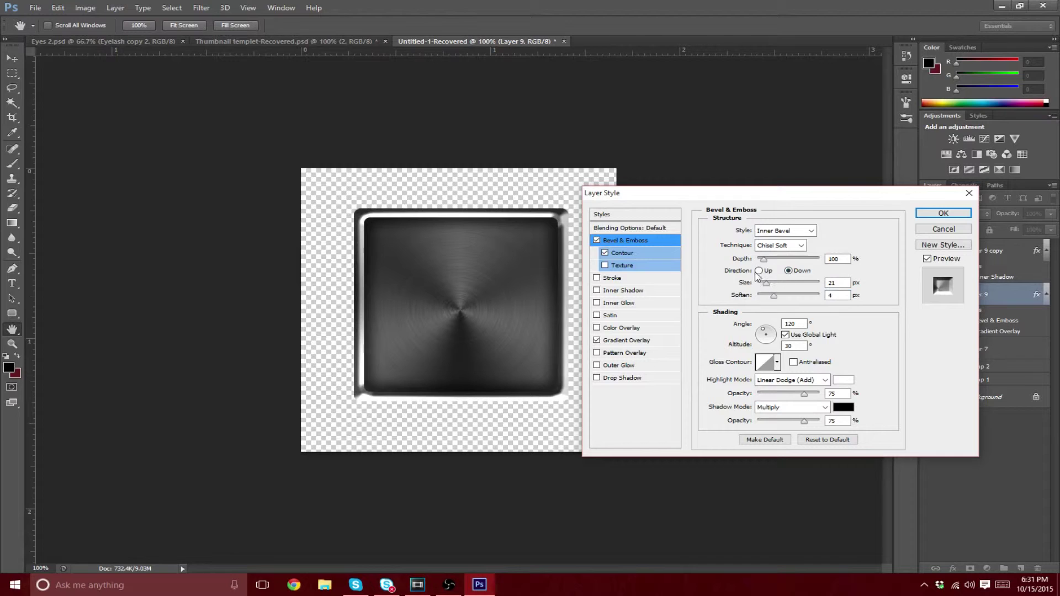
{"action": "left_click", "coordinate": [759, 271]}
{"action": "mouse_move", "coordinate": [766, 283]}
{"action": "left_mouse_down"}
{"action": "mouse_move", "coordinate": [787, 283]}
{"action": "mouse_move", "coordinate": [740, 284]}
{"action": "mouse_move", "coordinate": [770, 283]}
{"action": "mouse_move", "coordinate": [761, 282]}
{"action": "mouse_move", "coordinate": [771, 264]}
{"action": "left_mouse_up"}
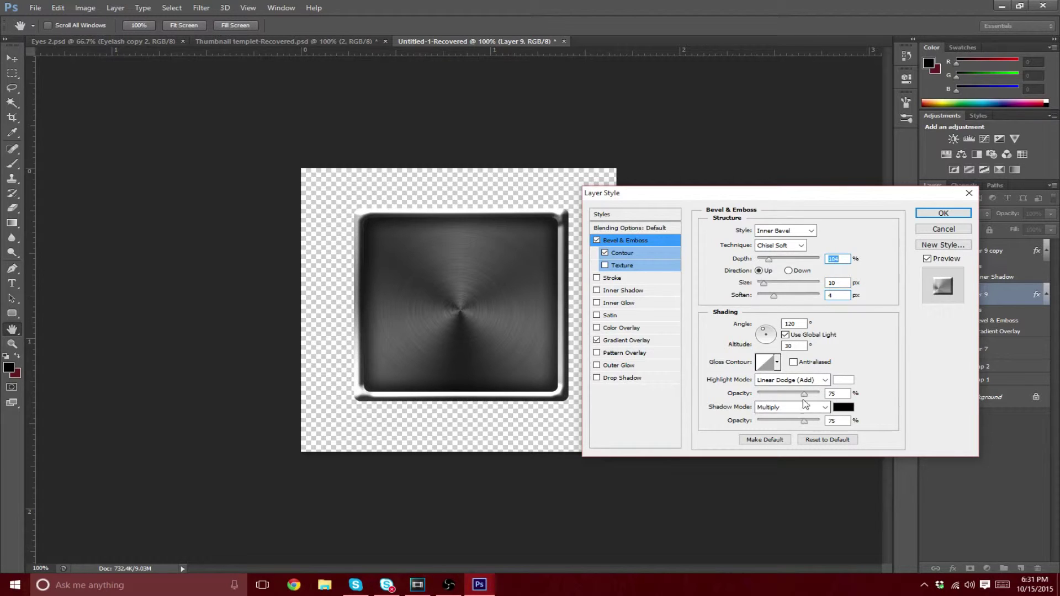
{"action": "mouse_move", "coordinate": [804, 394]}
{"action": "left_mouse_down"}
{"action": "mouse_move", "coordinate": [791, 394]}
{"action": "mouse_move", "coordinate": [789, 422]}
{"action": "mouse_move", "coordinate": [801, 397]}
{"action": "left_mouse_up"}
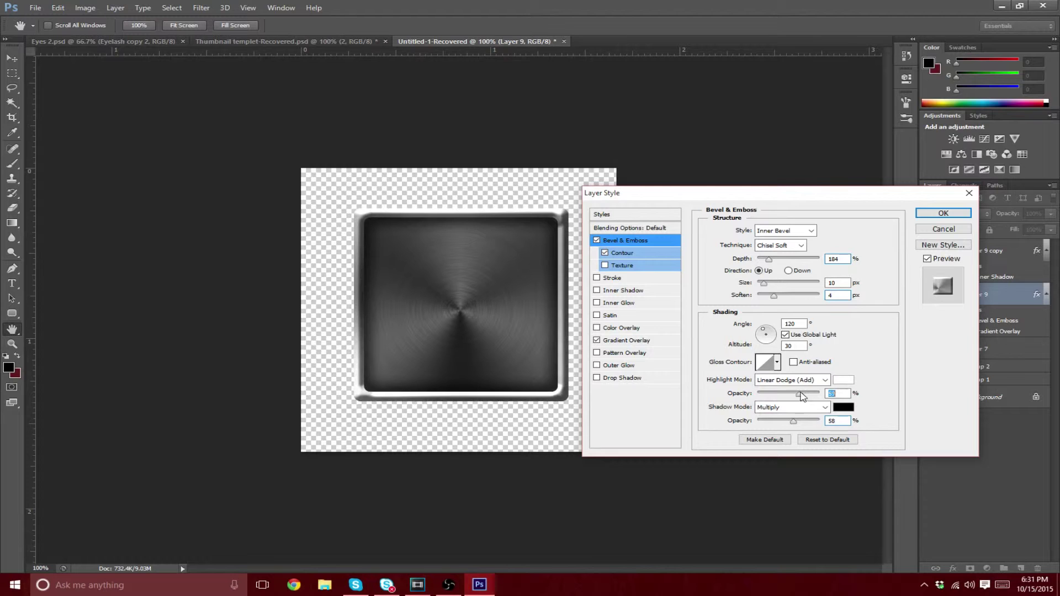
Step: Try a gray grainy pattern as the bevel's Texture at reduced scale and +103% depth, and turn the texture off
{"action": "left_click", "coordinate": [604, 266]}
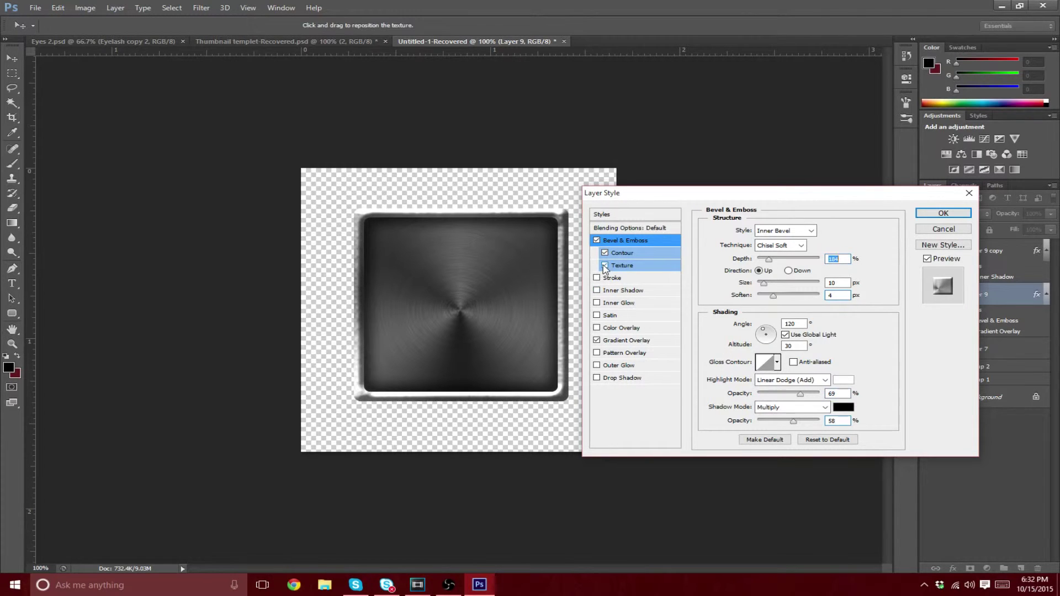
{"action": "left_click", "coordinate": [622, 267]}
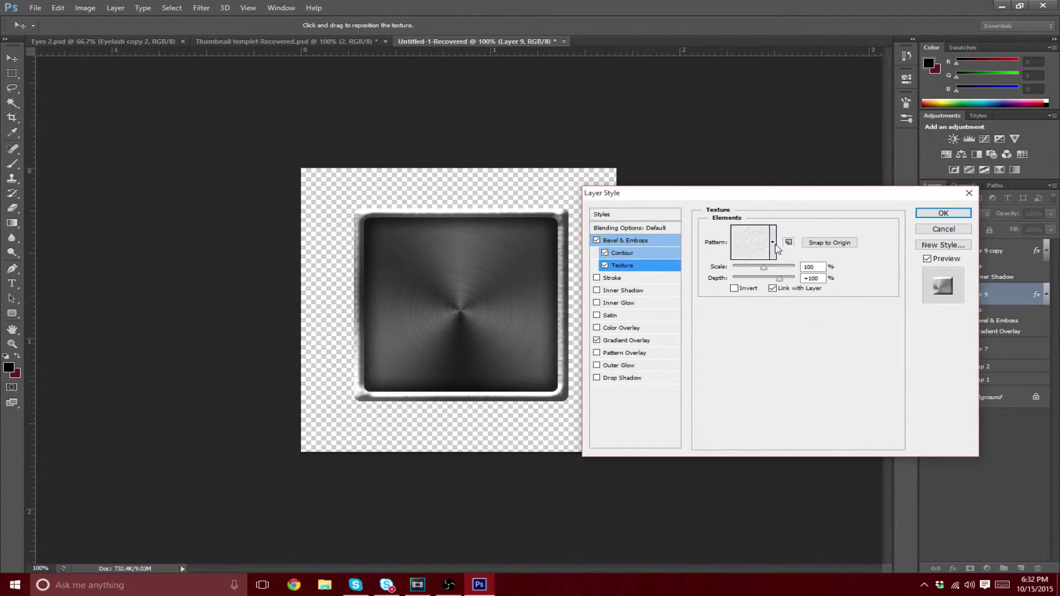
{"action": "left_click", "coordinate": [774, 246]}
{"action": "left_click", "coordinate": [734, 279]}
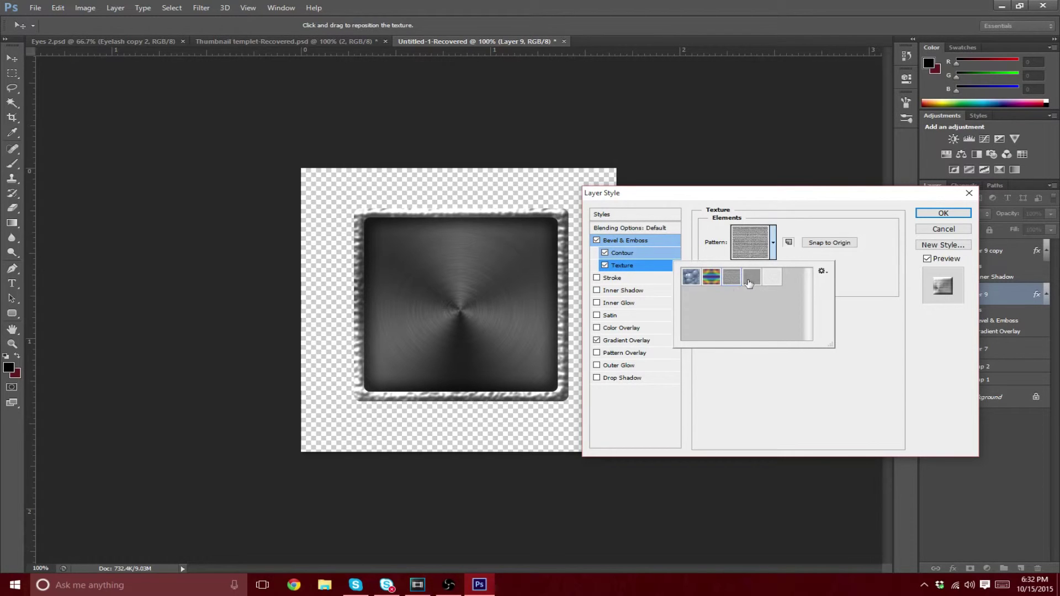
{"action": "left_click", "coordinate": [888, 309]}
{"action": "left_click_drag", "start_coordinate": [760, 267], "coordinate": [702, 267]}
{"action": "left_click", "coordinate": [772, 288]}
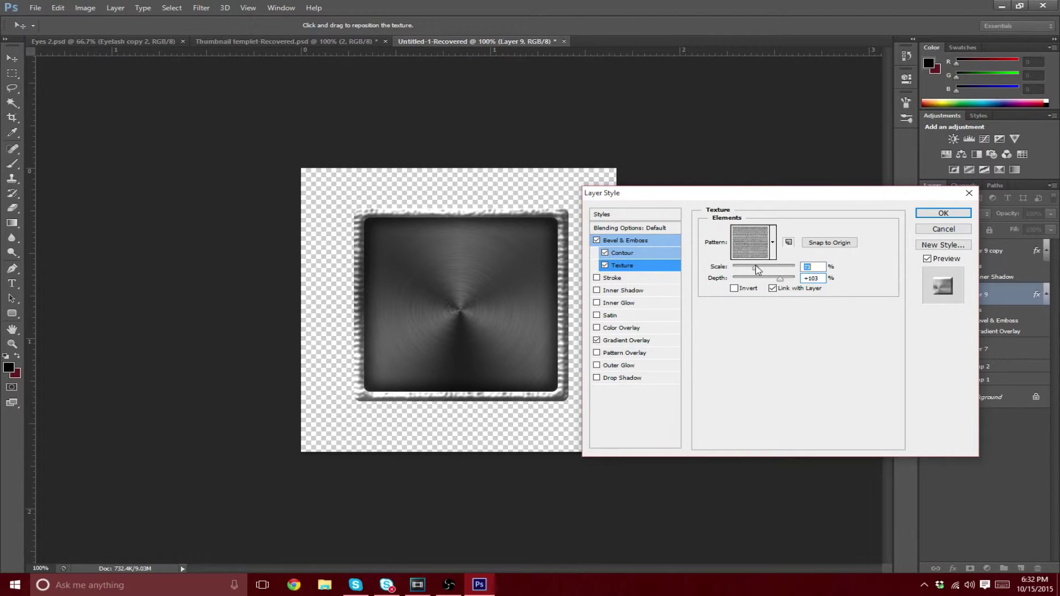
{"action": "left_click", "coordinate": [604, 265]}
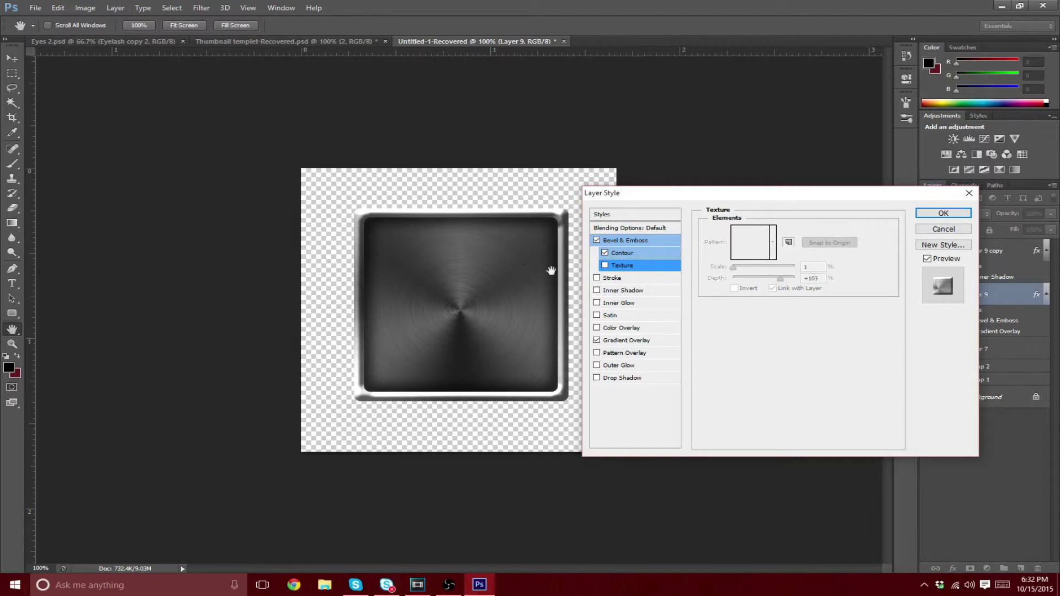
Step: Raise the frame's Gradient Overlay opacity to 87%
{"action": "left_click", "coordinate": [622, 340]}
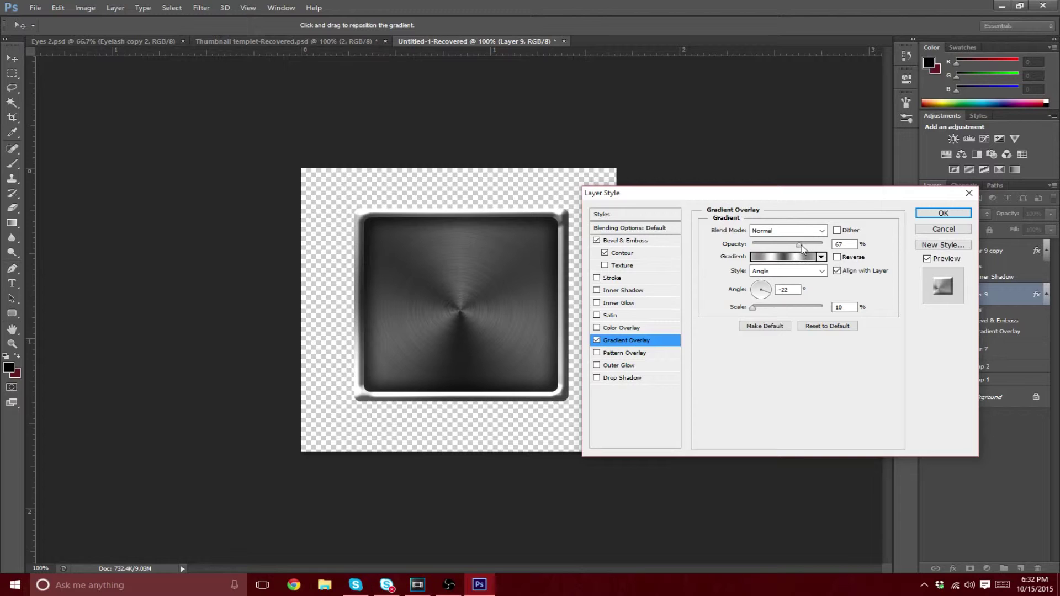
{"action": "mouse_move", "coordinate": [800, 246]}
{"action": "left_mouse_down"}
{"action": "mouse_move", "coordinate": [823, 246]}
{"action": "mouse_move", "coordinate": [814, 246]}
{"action": "left_mouse_up"}
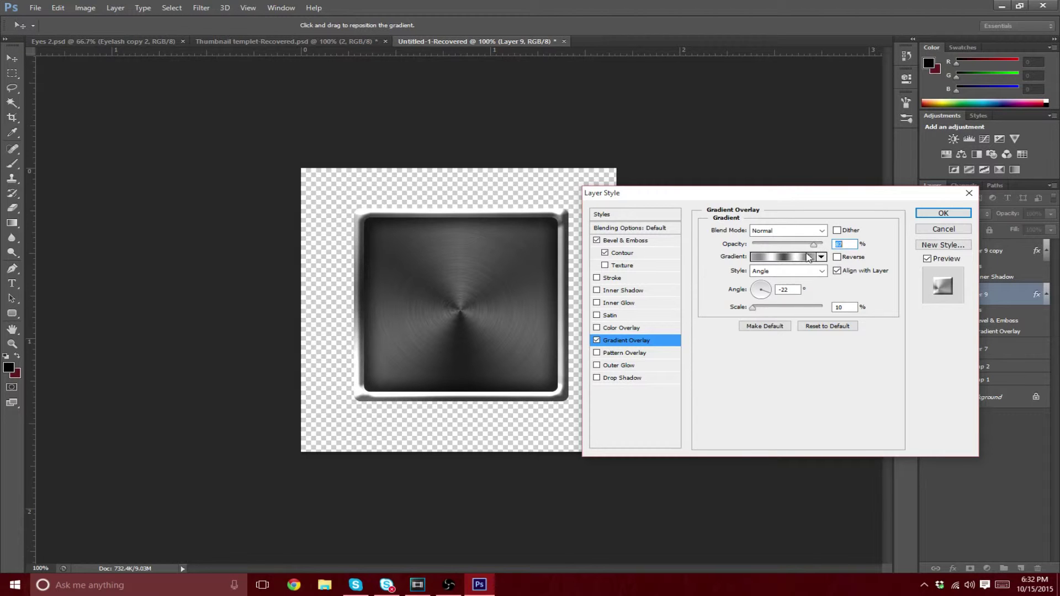
Step: Darken the middle color stop of the frame's overlay gradient to #181818
{"action": "left_click", "coordinate": [822, 257]}
{"action": "left_click", "coordinate": [786, 258]}
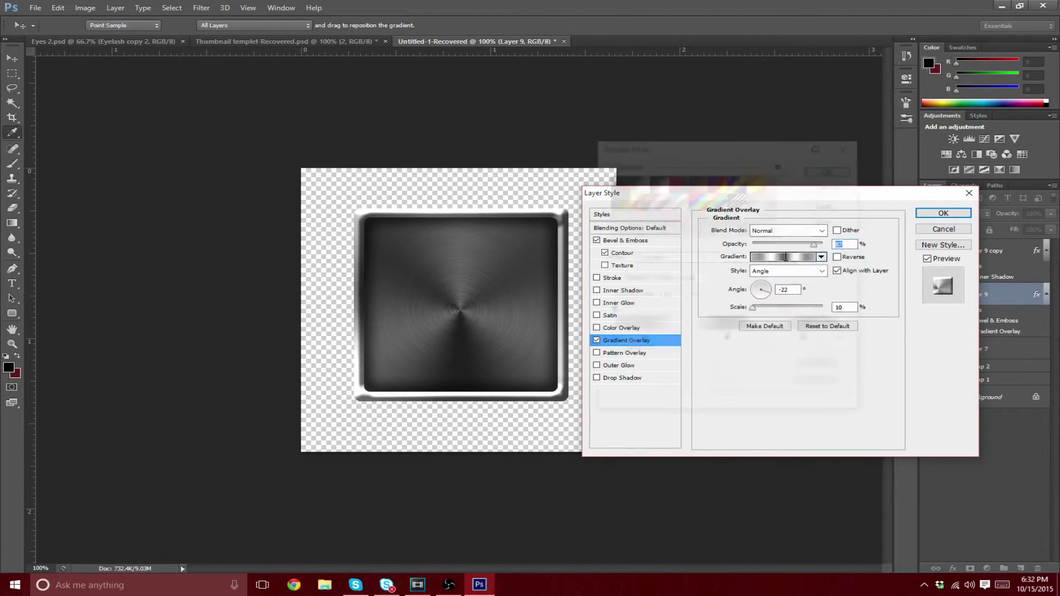
{"action": "left_click", "coordinate": [728, 339]}
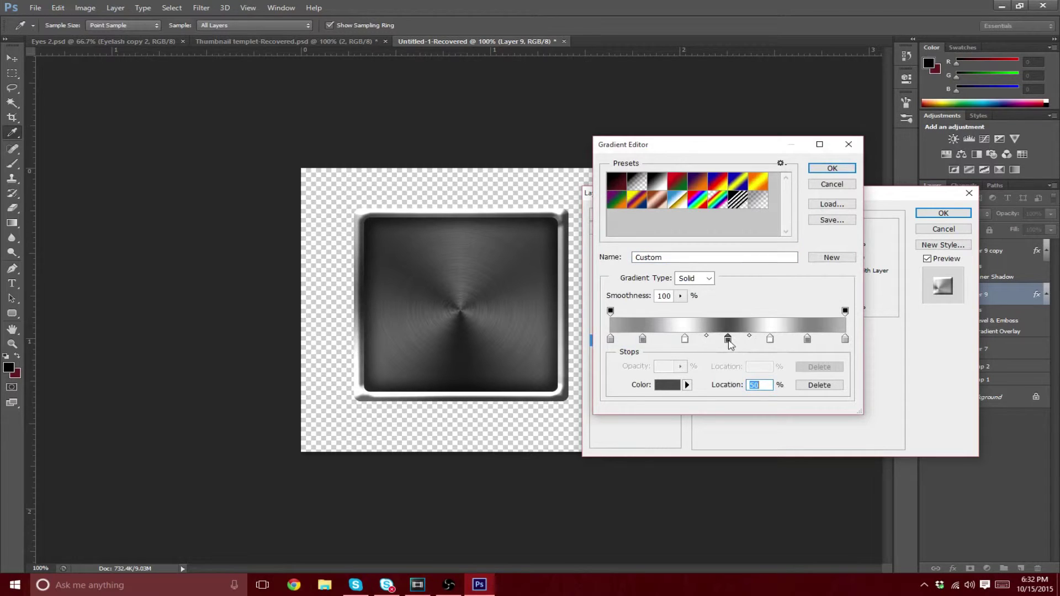
{"action": "double_click", "coordinate": [728, 338]}
{"action": "left_click_drag", "start_coordinate": [674, 166], "coordinate": [642, 195]}
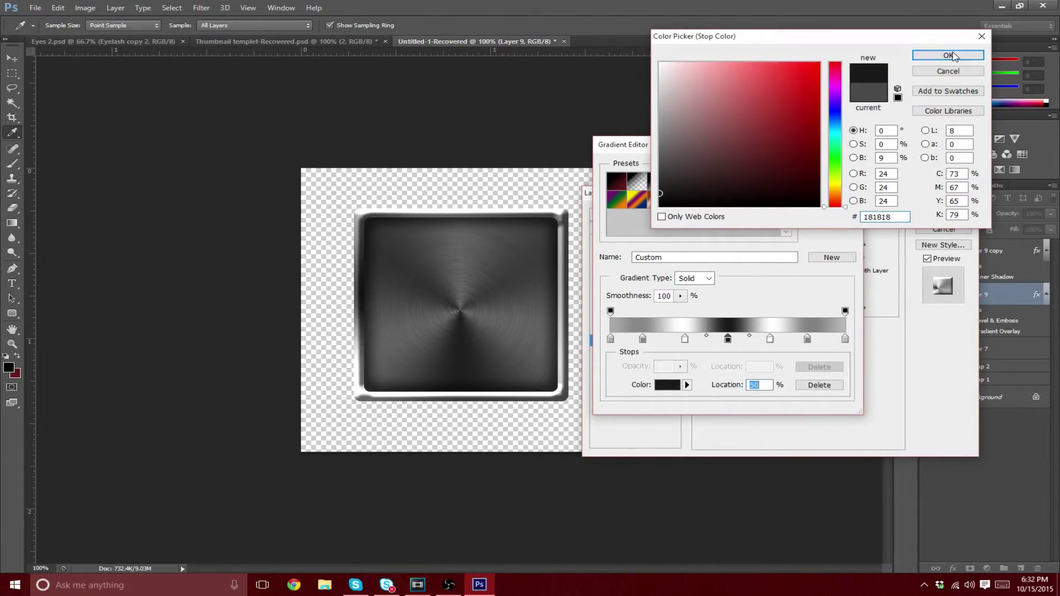
{"action": "left_click", "coordinate": [948, 55]}
Step: Recolor the overlay gradient's white stop at 68% to gray #999999 and apply the layer style
{"action": "left_click", "coordinate": [769, 338]}
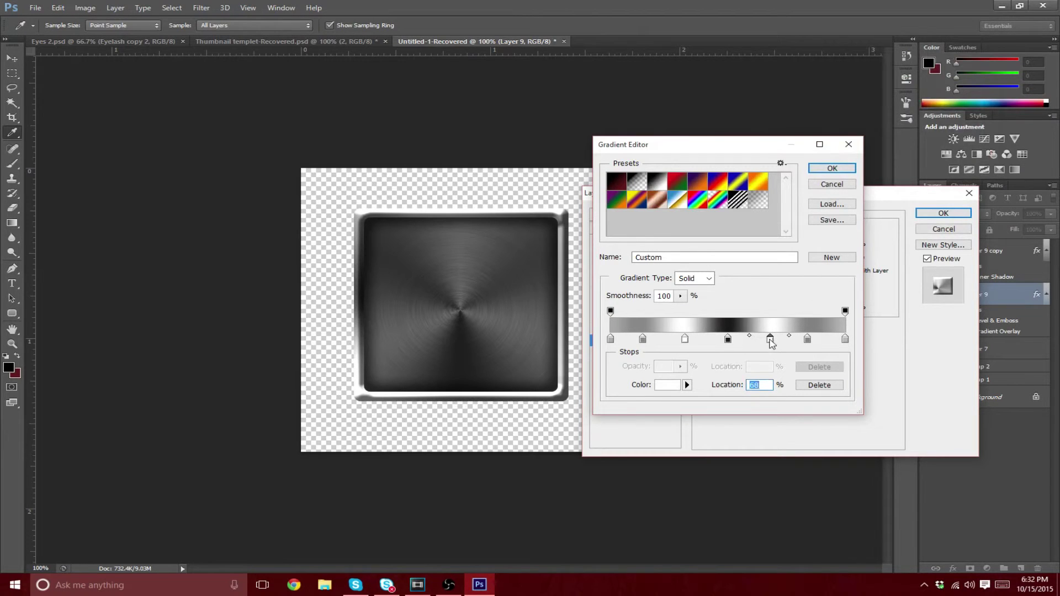
{"action": "double_click", "coordinate": [770, 339]}
{"action": "left_click_drag", "start_coordinate": [673, 108], "coordinate": [654, 122]}
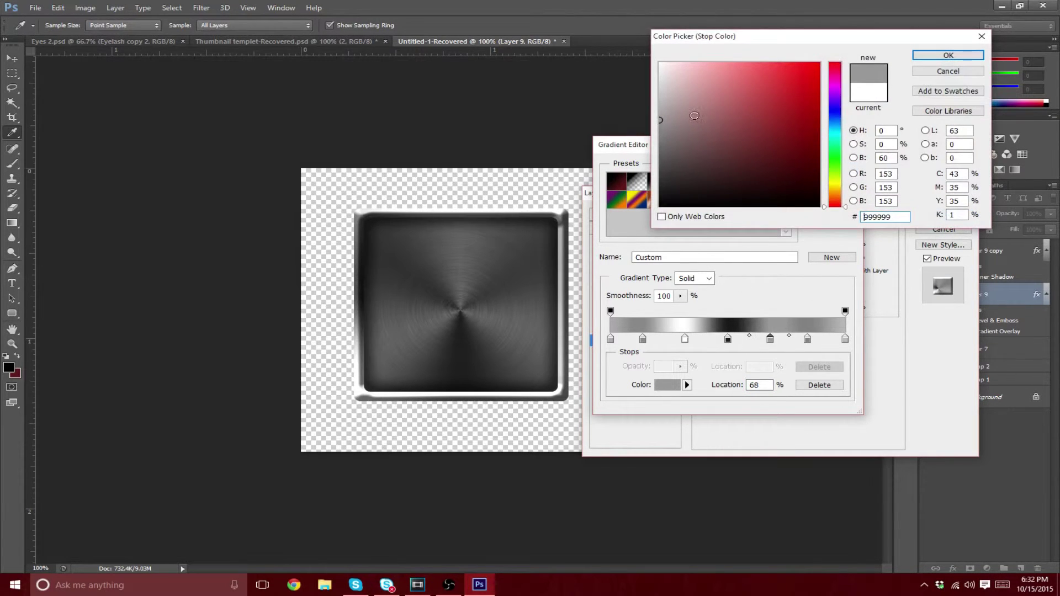
{"action": "left_click", "coordinate": [948, 55]}
{"action": "left_click", "coordinate": [823, 168]}
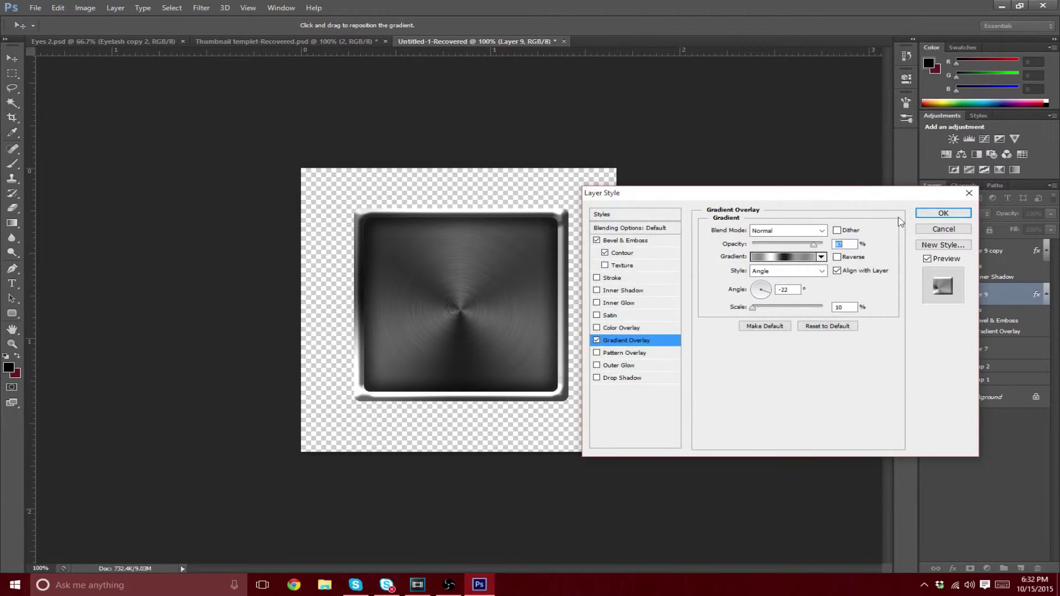
{"action": "left_click", "coordinate": [943, 213]}
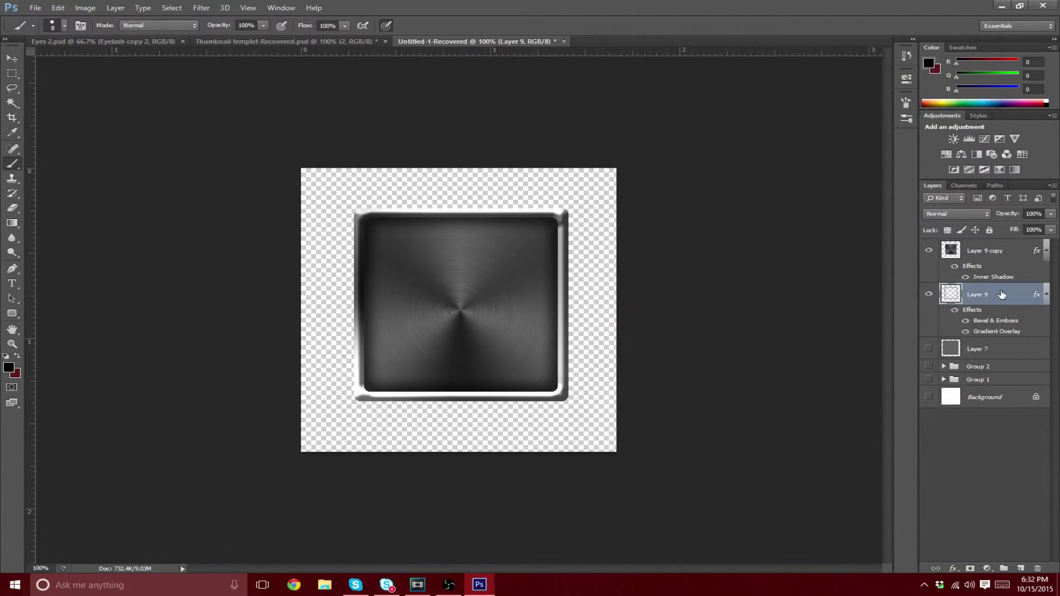
Step: Duplicate the frame layer, hide the copy's effects, and add 14.21% monochromatic Gaussian noise to it
{"action": "key", "text": "ctrl+j"}
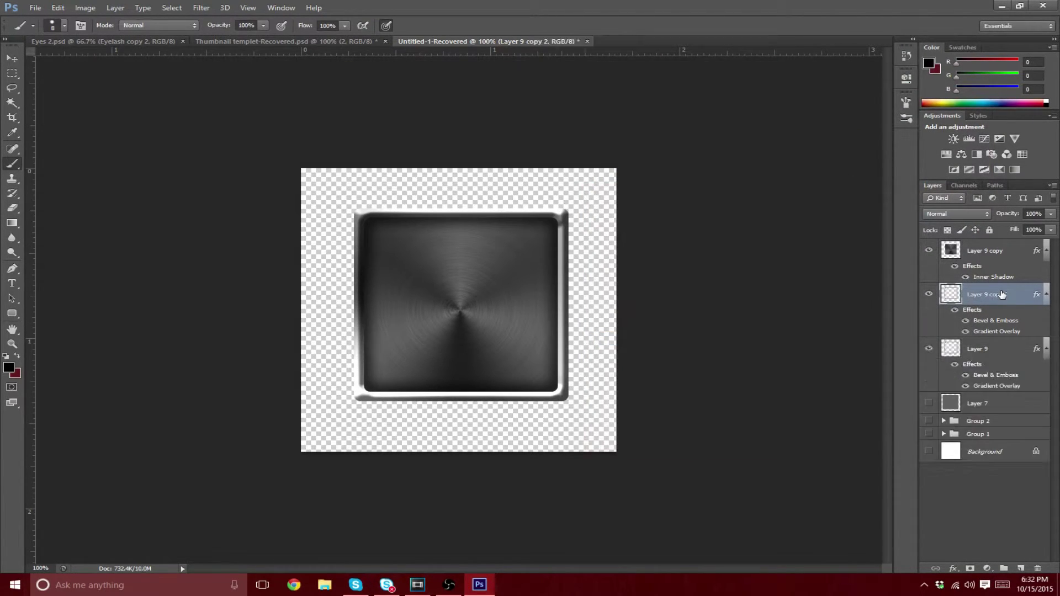
{"action": "left_click", "coordinate": [954, 311]}
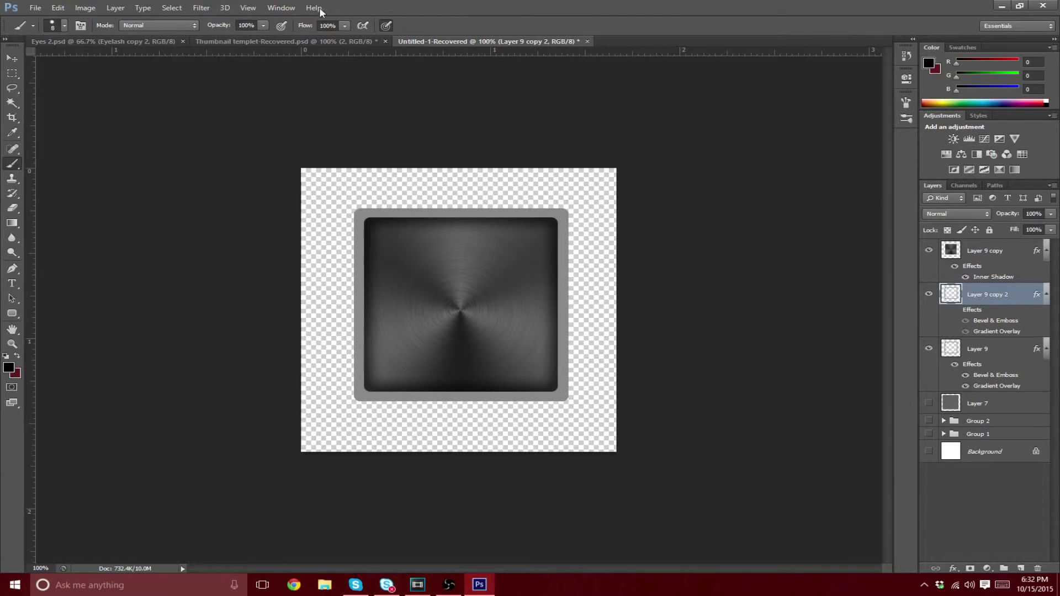
{"action": "left_click", "coordinate": [202, 8]}
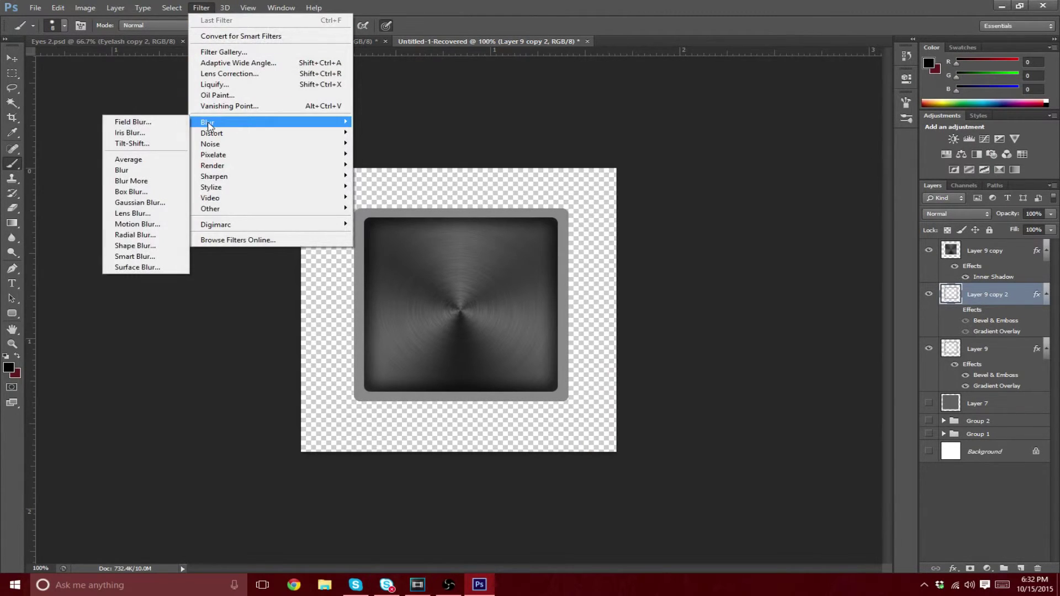
{"action": "mouse_move", "coordinate": [211, 145]}
{"action": "left_click", "coordinate": [137, 143]}
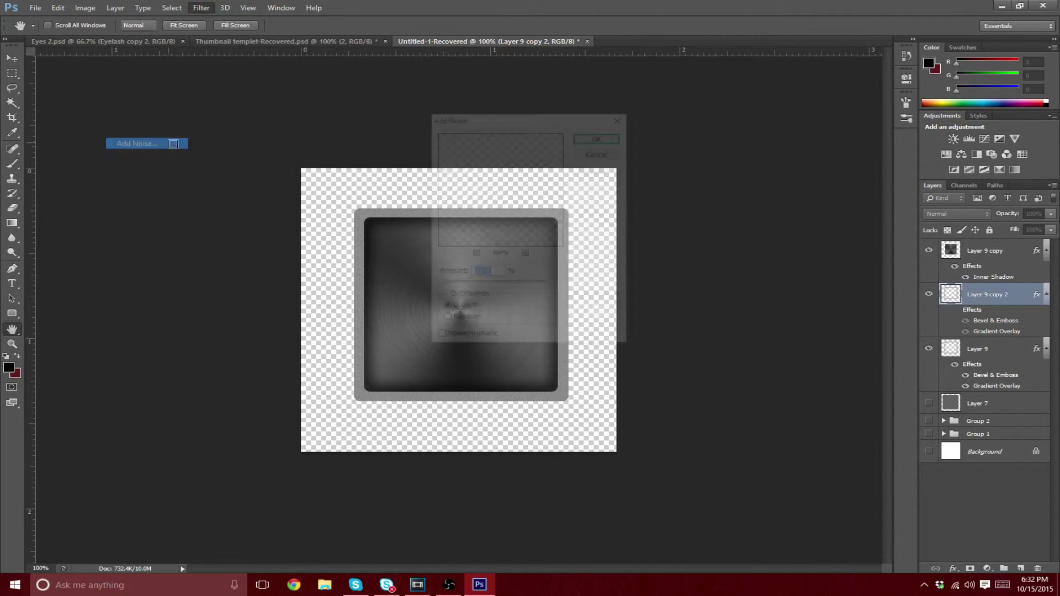
{"action": "left_click", "coordinate": [440, 340]}
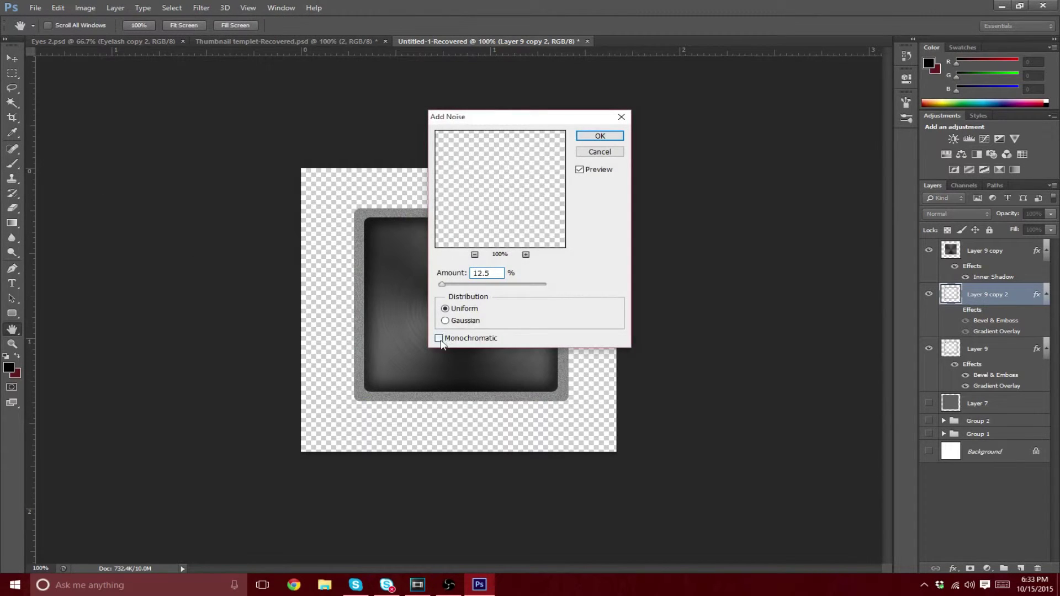
{"action": "left_click", "coordinate": [446, 321]}
{"action": "left_click_drag", "start_coordinate": [442, 286], "coordinate": [443, 287]}
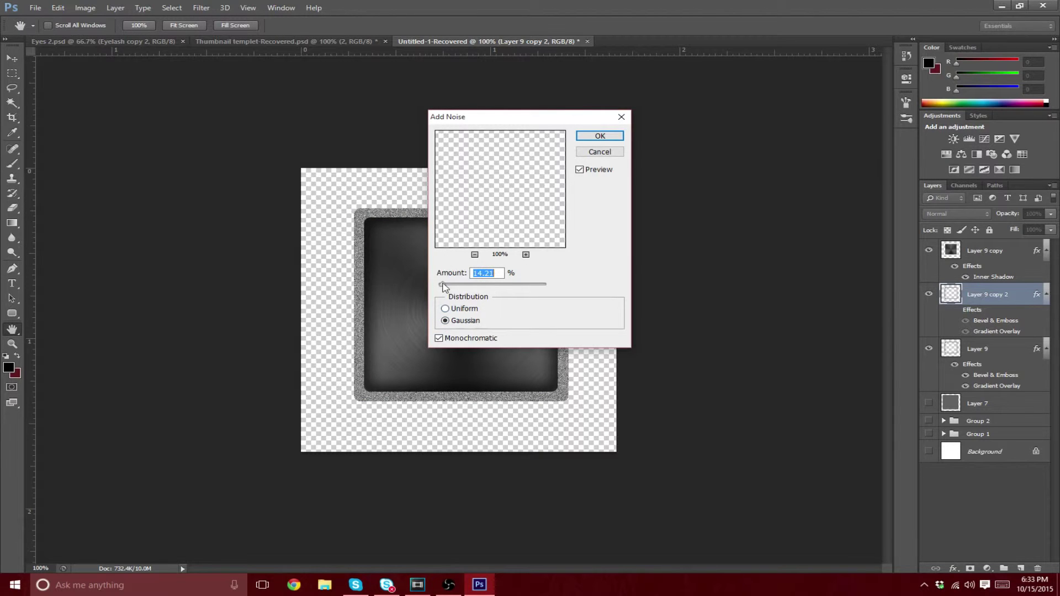
{"action": "left_click", "coordinate": [579, 134]}
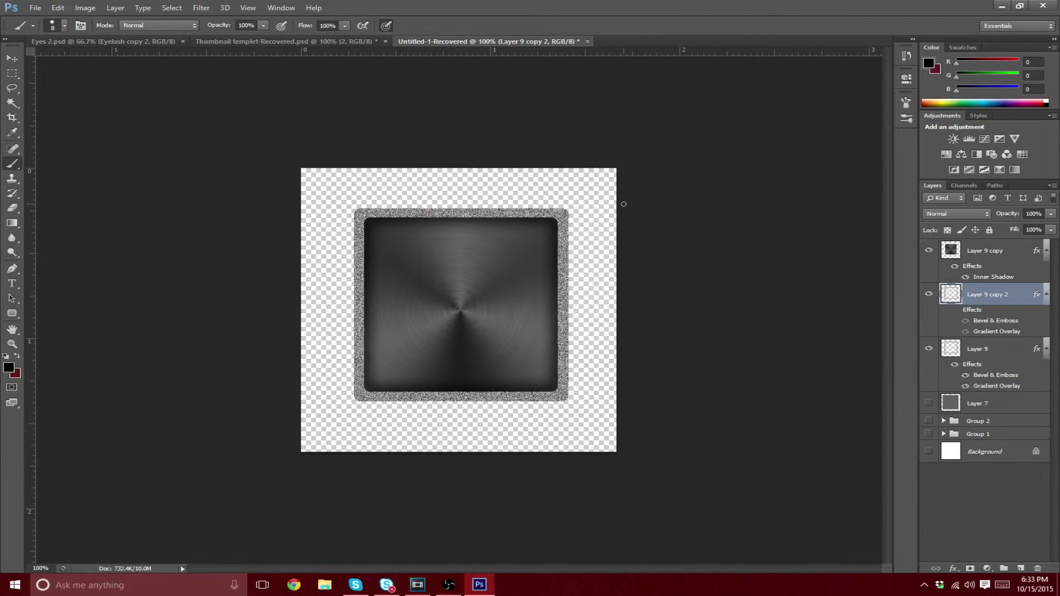
Step: Select the noisy frame copy's pixels and apply a Motion Blur at -58° with a 23-pixel distance
{"action": "key", "text": "w"}
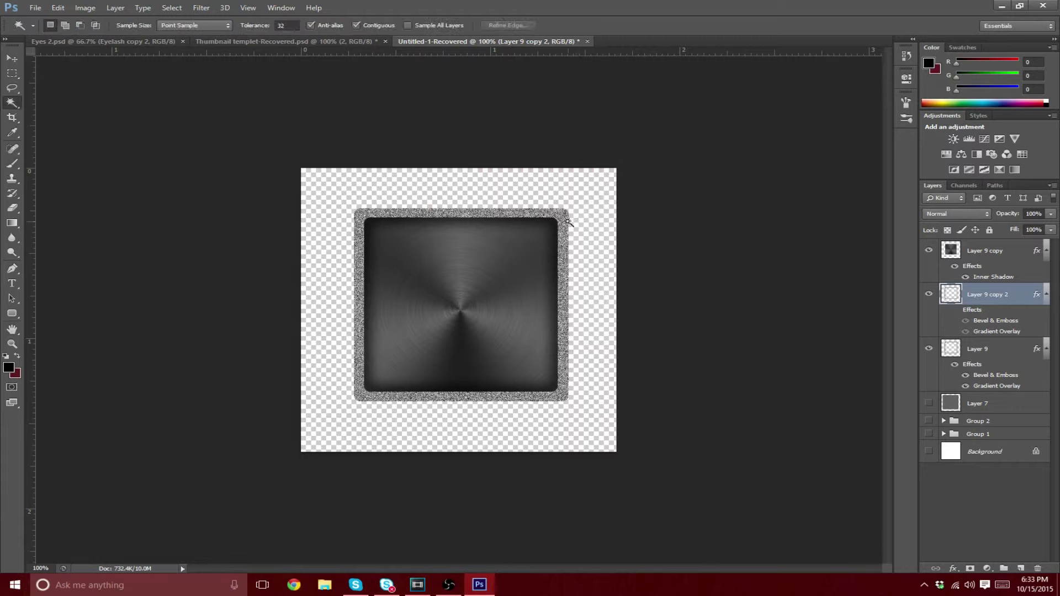
{"action": "right_click", "coordinate": [942, 290]}
{"action": "left_click", "coordinate": [939, 326]}
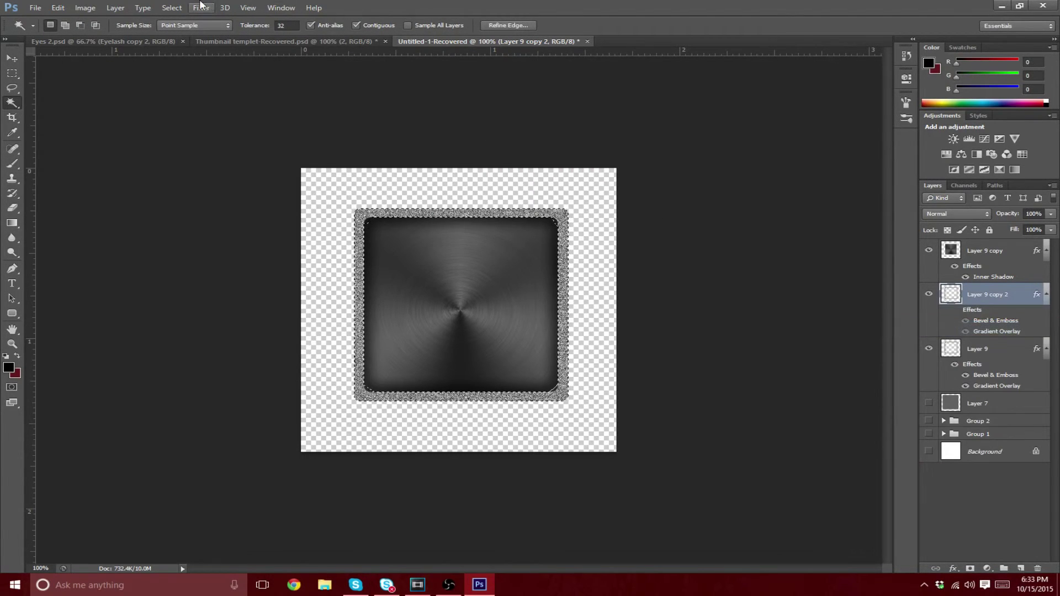
{"action": "left_click", "coordinate": [201, 4]}
{"action": "mouse_move", "coordinate": [210, 123]}
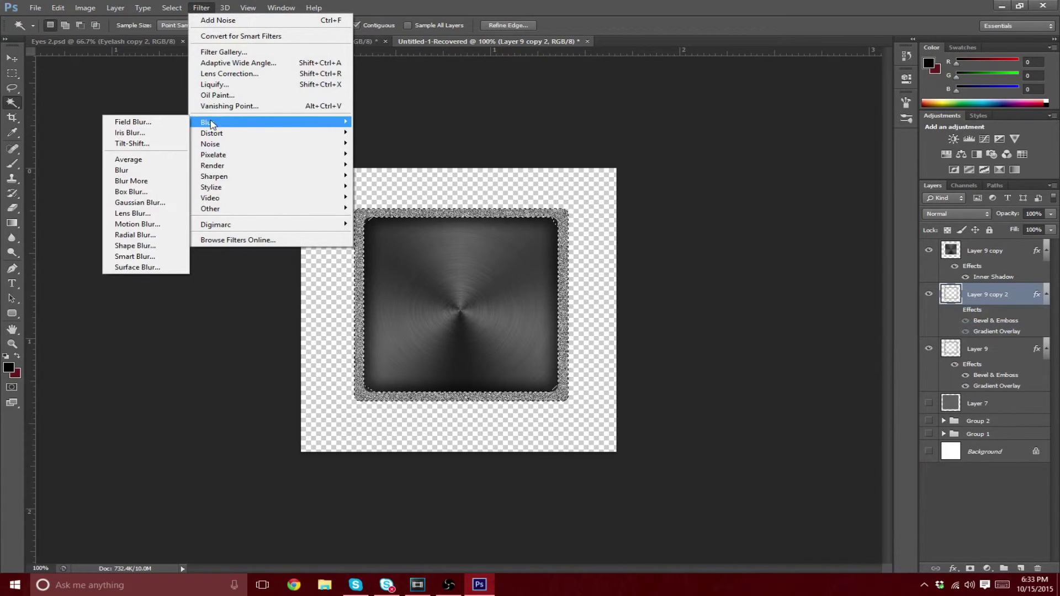
{"action": "left_click", "coordinate": [136, 224]}
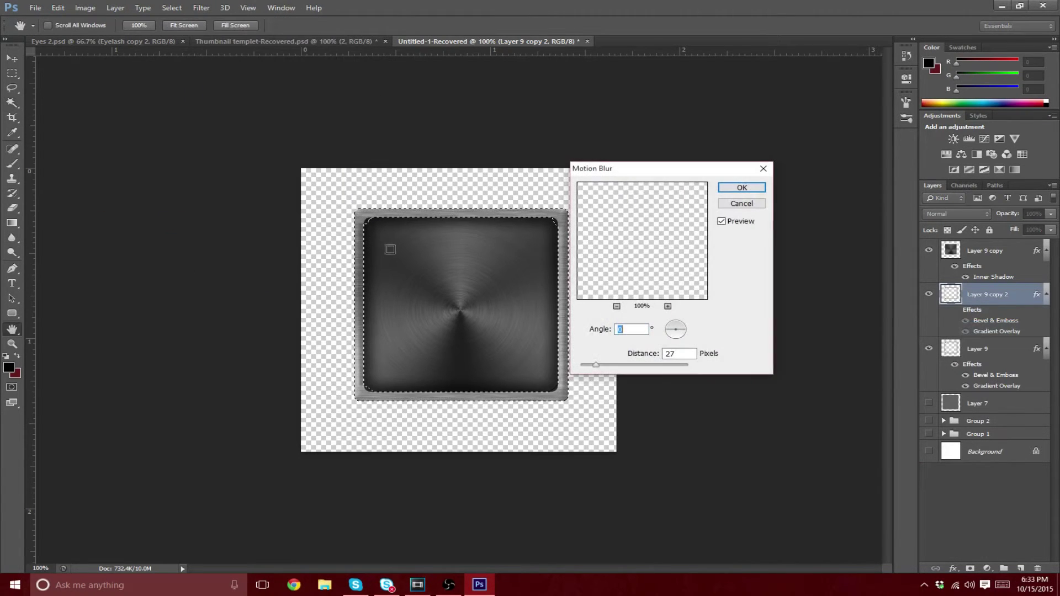
{"action": "left_click_drag", "start_coordinate": [671, 328], "coordinate": [680, 339]}
{"action": "left_click_drag", "start_coordinate": [596, 365], "coordinate": [599, 365]}
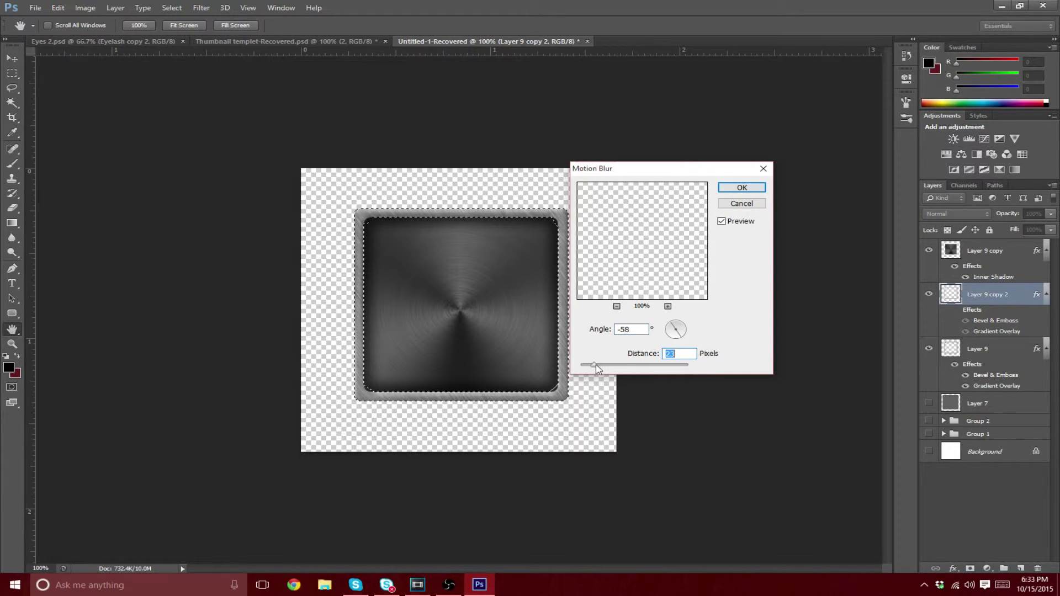
{"action": "left_click", "coordinate": [740, 188]}
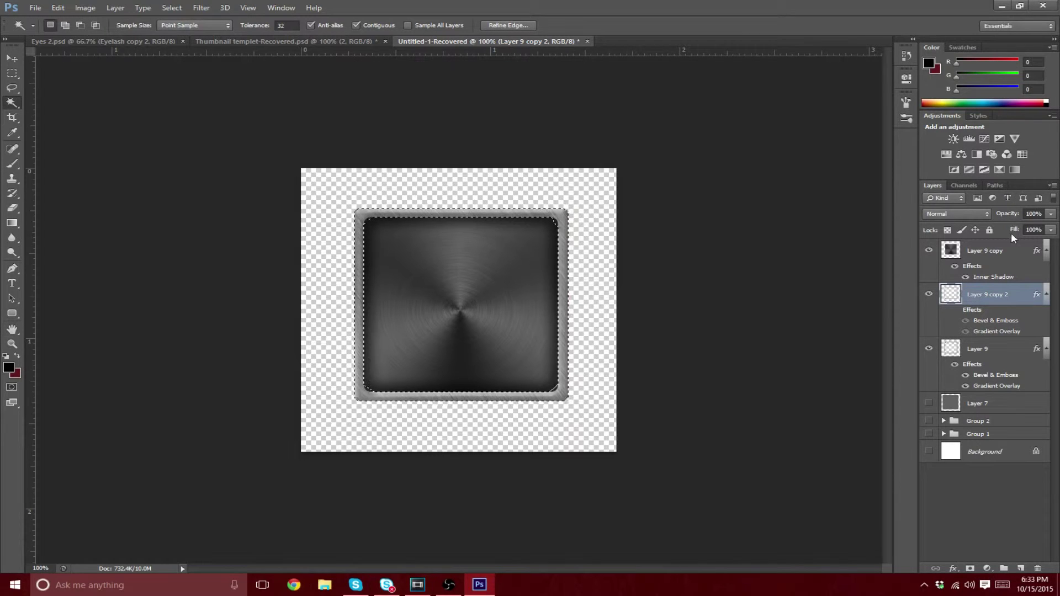
Step: Blend the blurred frame copy with Multiply at 50% opacity and clear the selection
{"action": "left_click", "coordinate": [961, 214]}
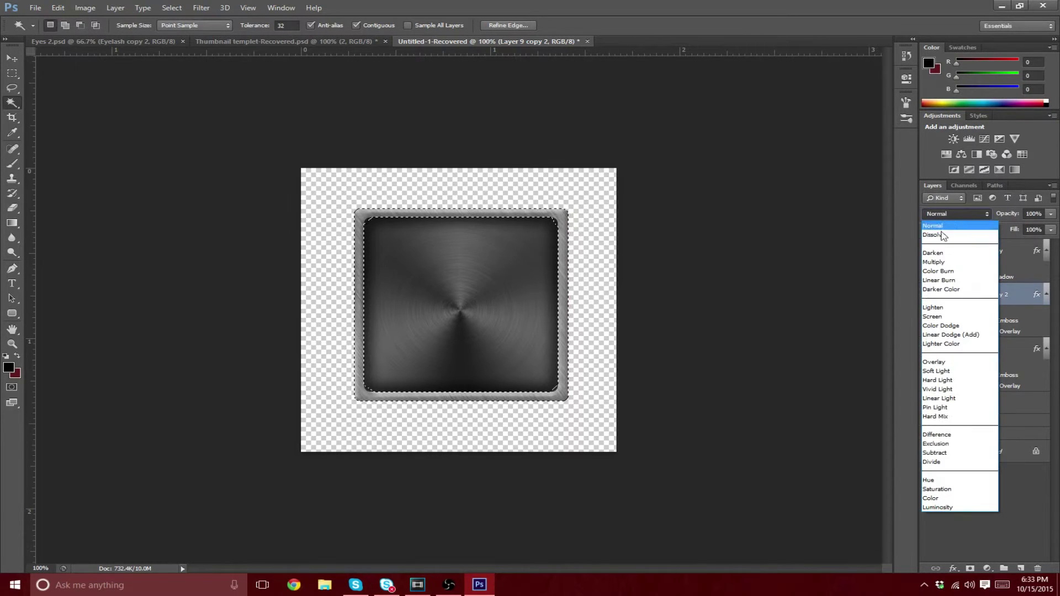
{"action": "left_click", "coordinate": [938, 263]}
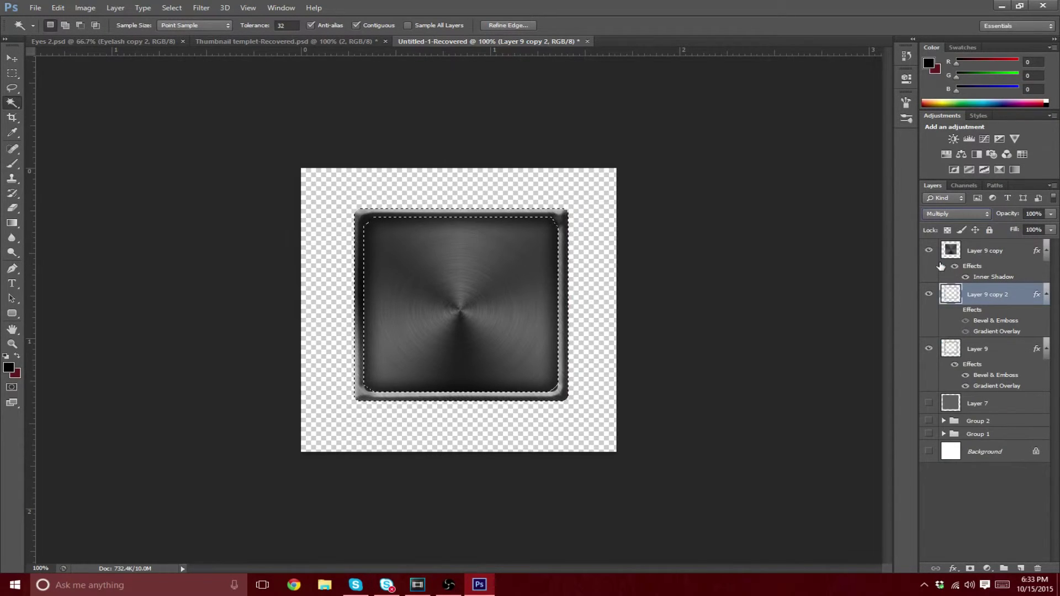
{"action": "key", "text": "ctrl+d"}
{"action": "left_click_drag", "start_coordinate": [1014, 215], "coordinate": [1008, 217]}
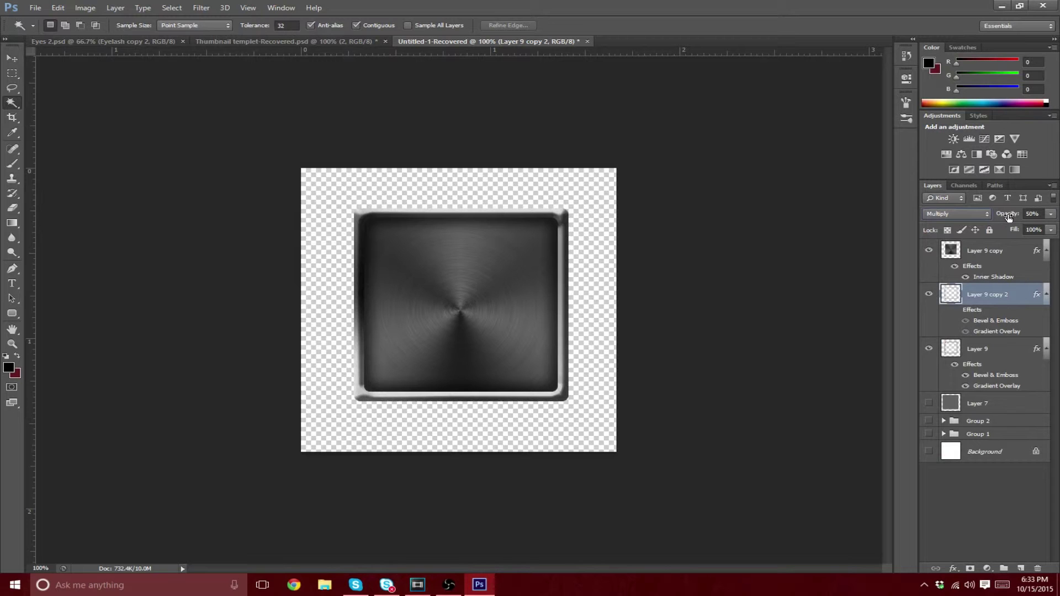
Step: Group the brushed plate and both frame layers, and expand the group
{"action": "left_click", "coordinate": [992, 253]}
{"action": "left_click", "coordinate": [986, 354], "text": "shift"}
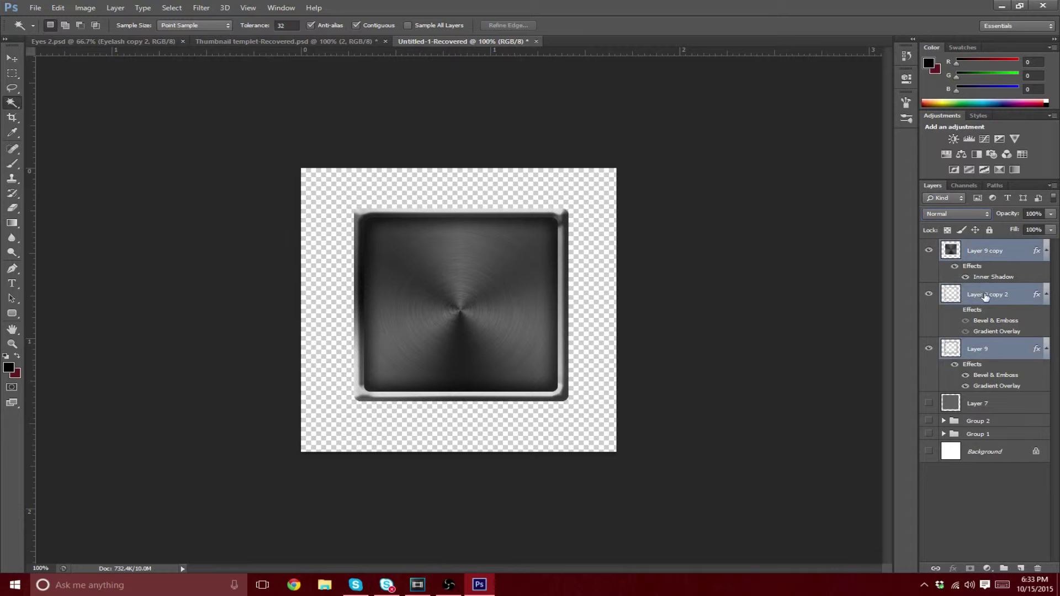
{"action": "key", "text": "ctrl+g"}
{"action": "left_click", "coordinate": [944, 246]}
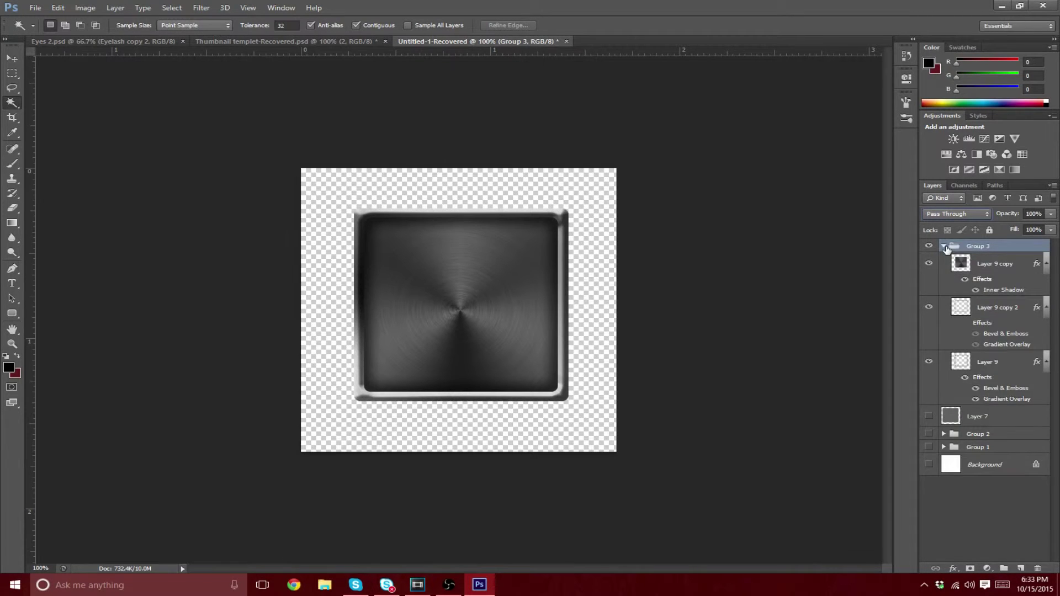
Step: Add a new layer above the brushed plate and fill a tall narrow rectangle with black over the plate's lower middle
{"action": "left_click", "coordinate": [984, 266]}
{"action": "key", "text": "ctrl+shift+n"}
{"action": "key", "text": "Return"}
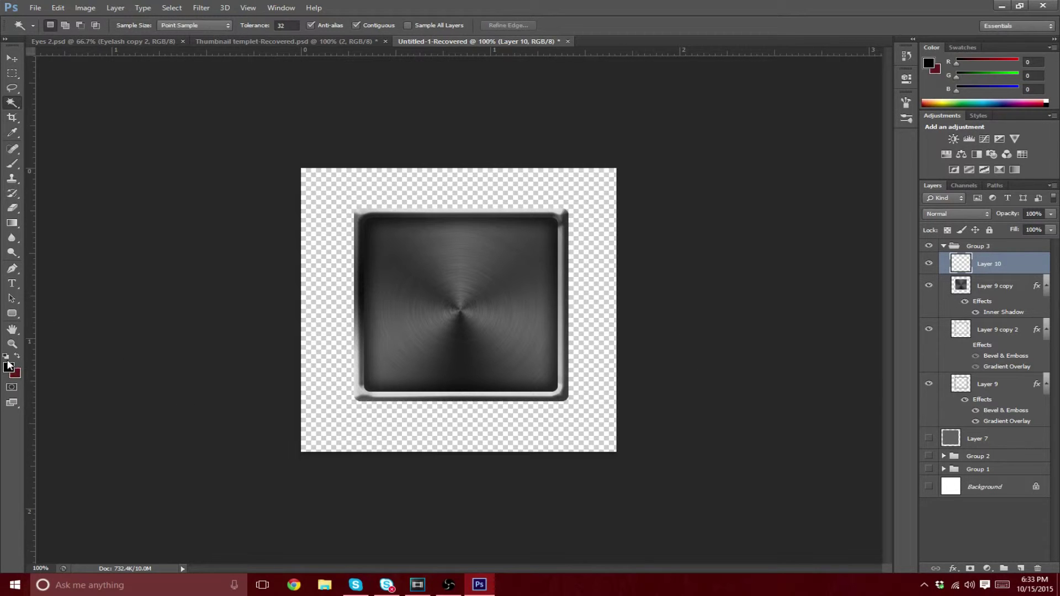
{"action": "key", "text": "m"}
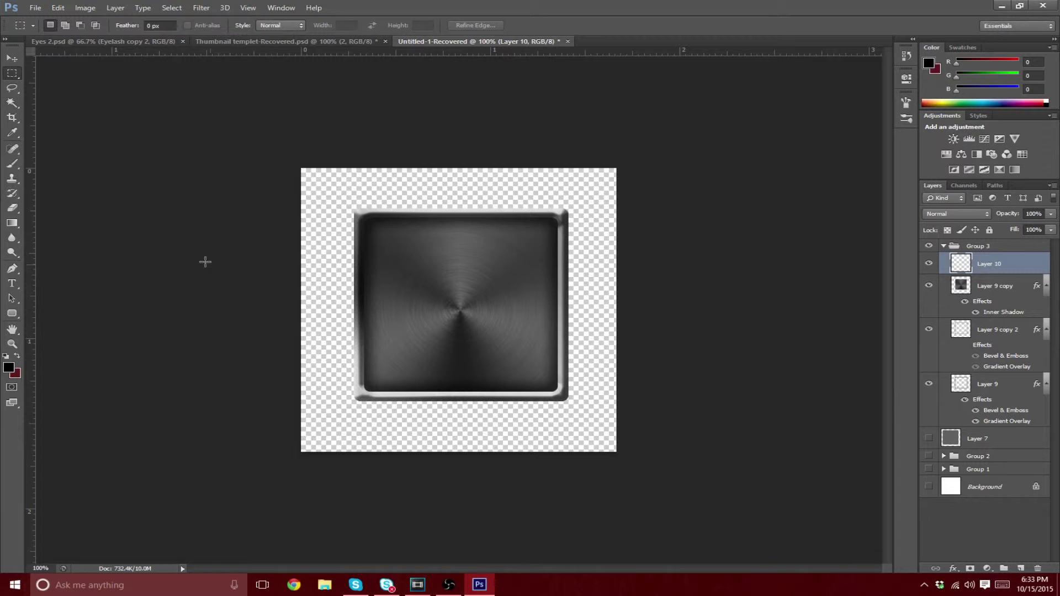
{"action": "left_click_drag", "start_coordinate": [433, 277], "coordinate": [474, 381]}
{"action": "key", "text": "g"}
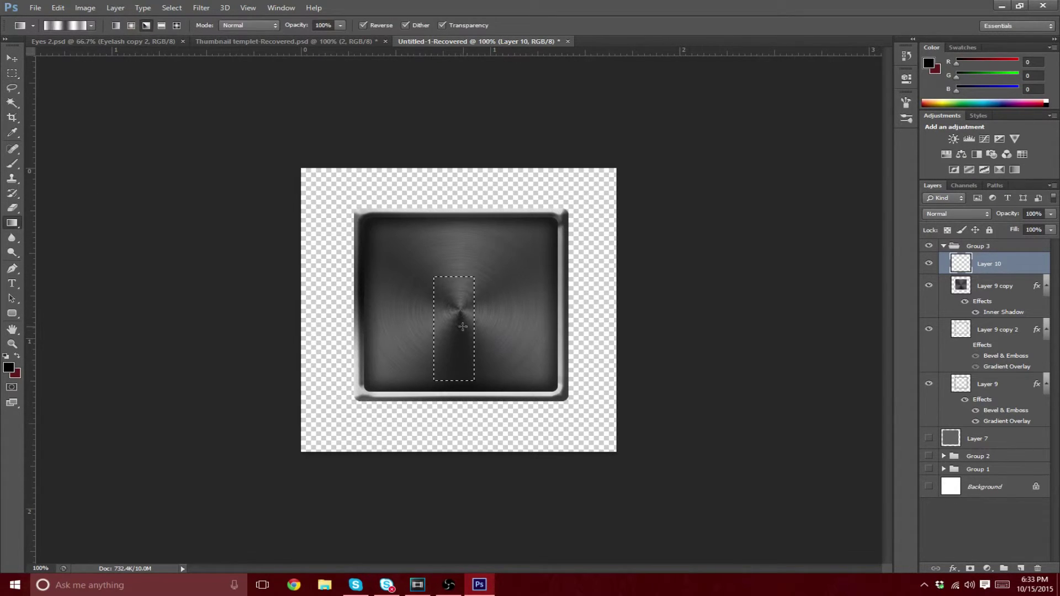
{"action": "key", "text": "shift+g"}
{"action": "left_click", "coordinate": [466, 331]}
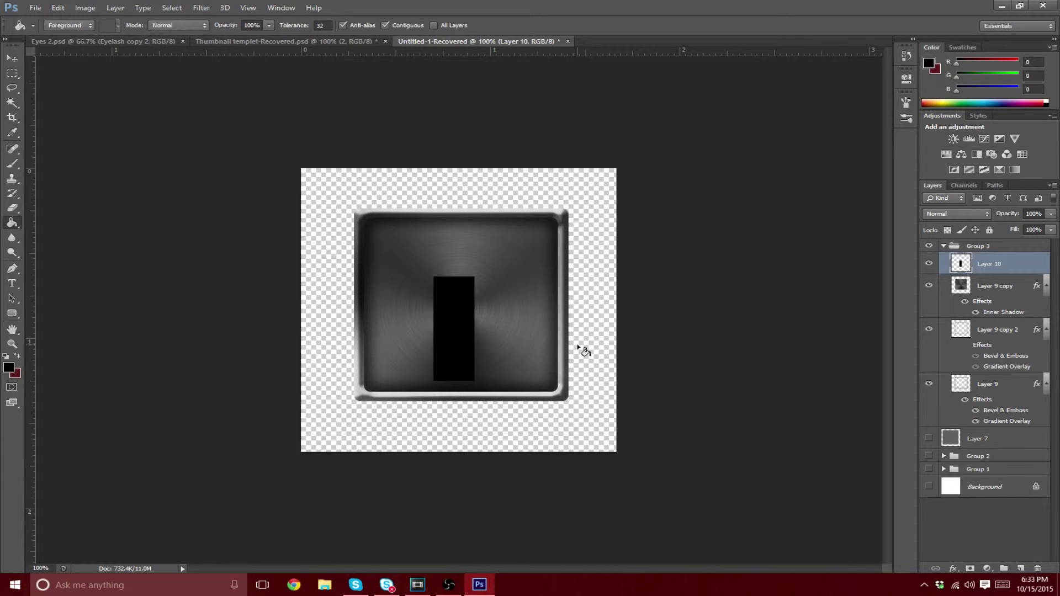
Step: Duplicate the black bar, rotate the copy 90° and scale it down slightly to form a crossbar over the vertical bar
{"action": "key", "text": "ctrl+j"}
{"action": "key", "text": "ctrl+t"}
{"action": "left_click_drag", "start_coordinate": [540, 252], "coordinate": [528, 385]}
{"action": "mouse_move", "coordinate": [513, 313]}
{"action": "left_mouse_down"}
{"action": "mouse_move", "coordinate": [512, 285]}
{"action": "mouse_move", "coordinate": [506, 315]}
{"action": "mouse_move", "coordinate": [475, 314]}
{"action": "left_mouse_up"}
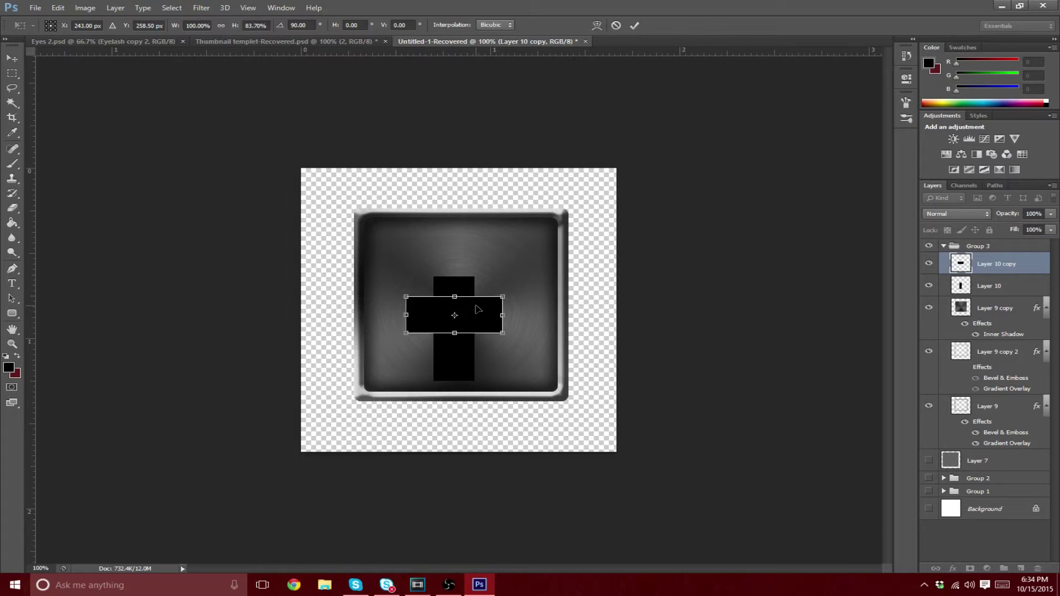
{"action": "key", "text": "Return"}
Step: Nudge the crossbar slightly down along the vertical bar
{"action": "key", "text": "g"}
{"action": "key", "text": "v"}
{"action": "key", "text": "Down"}
{"action": "key", "text": "Down"}
{"action": "key", "text": "Down"}
{"action": "key", "text": "Down"}
{"action": "key", "text": "Down"}
{"action": "key", "text": "Down"}
{"action": "key", "text": "Down"}
{"action": "key", "text": "Down"}
{"action": "key", "text": "Down"}
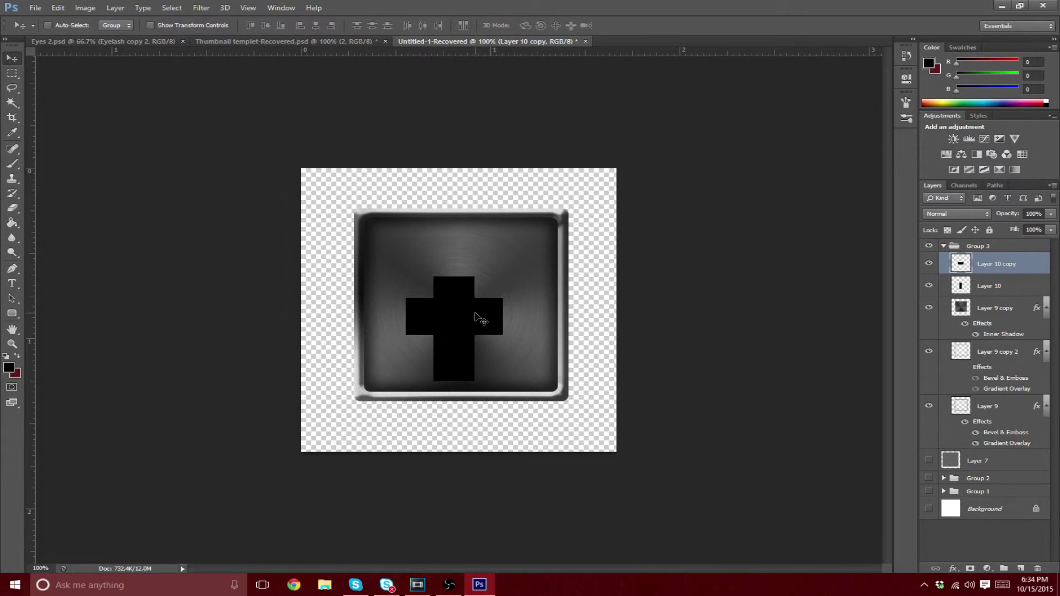
Step: Narrow the vertical bar slightly by pulling in its right edge
{"action": "left_click", "coordinate": [997, 286]}
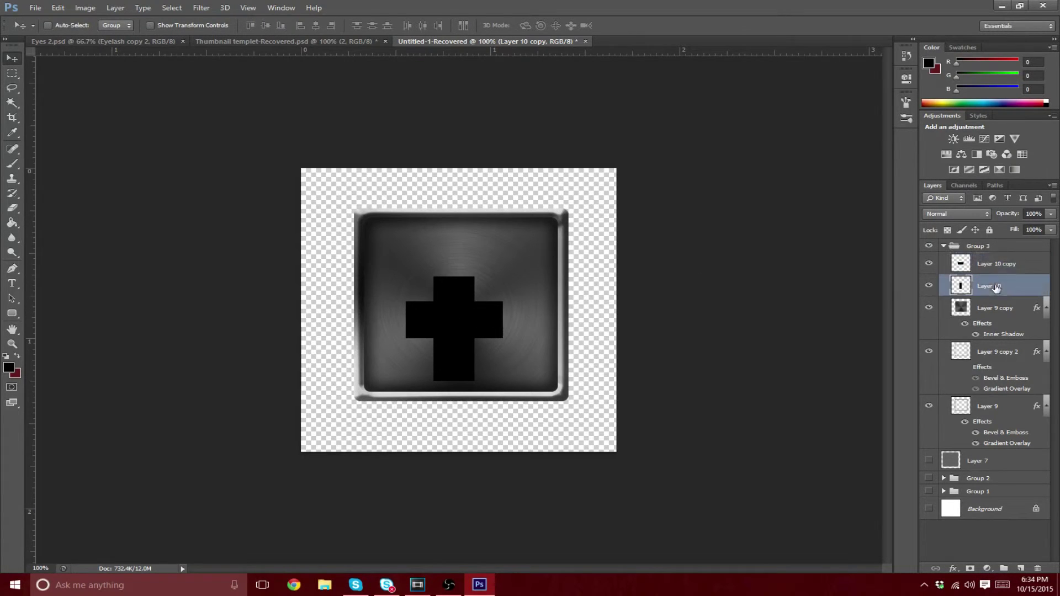
{"action": "key", "text": "ctrl+t"}
{"action": "left_click_drag", "start_coordinate": [478, 329], "coordinate": [473, 328]}
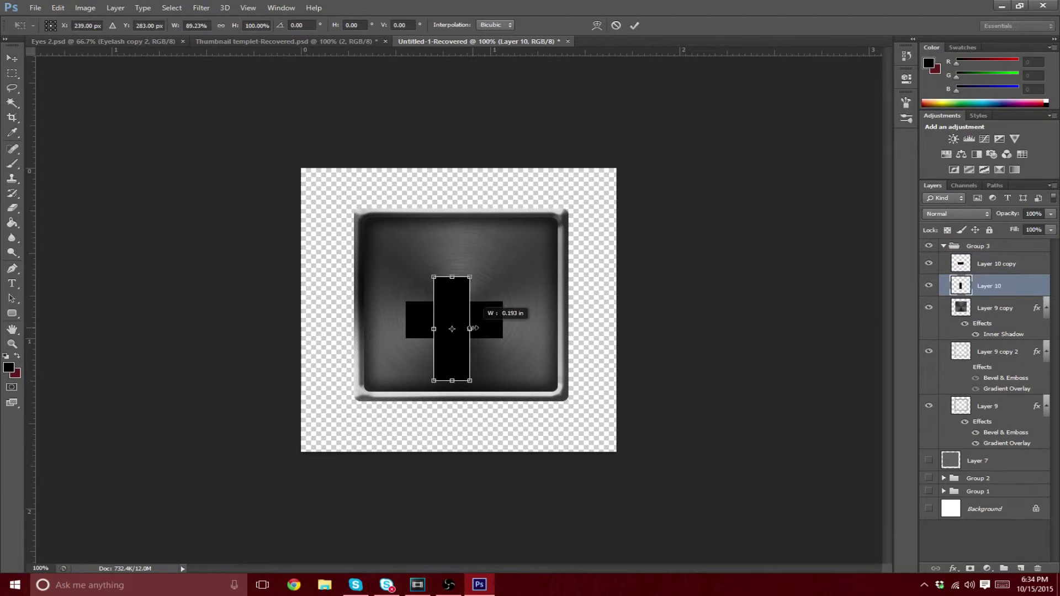
{"action": "key", "text": "Return"}
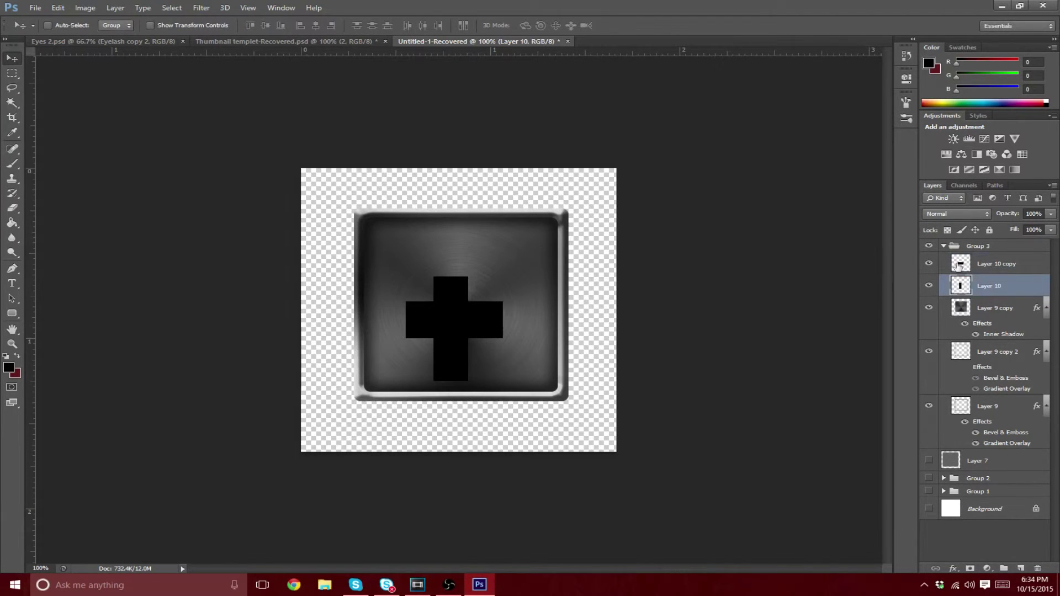
Step: Thin the crossbar, shift it left to center it on the vertical bar, and select both bar layers
{"action": "left_click", "coordinate": [939, 268]}
{"action": "key", "text": "ctrl+t"}
{"action": "left_click_drag", "start_coordinate": [458, 338], "coordinate": [483, 322]}
{"action": "key", "text": "Return"}
{"action": "left_click", "coordinate": [985, 284], "text": "shift"}
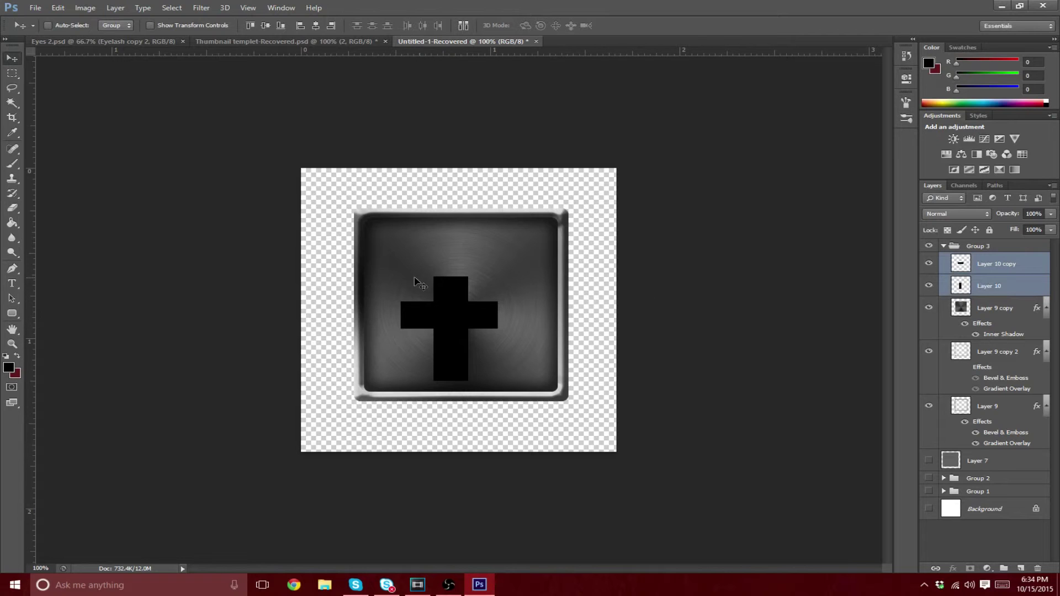
Step: Center the black cross horizontally on the plate and fill a small black square over the frame's right edge on the crossbar layer
{"action": "left_click_drag", "start_coordinate": [447, 301], "coordinate": [456, 302]}
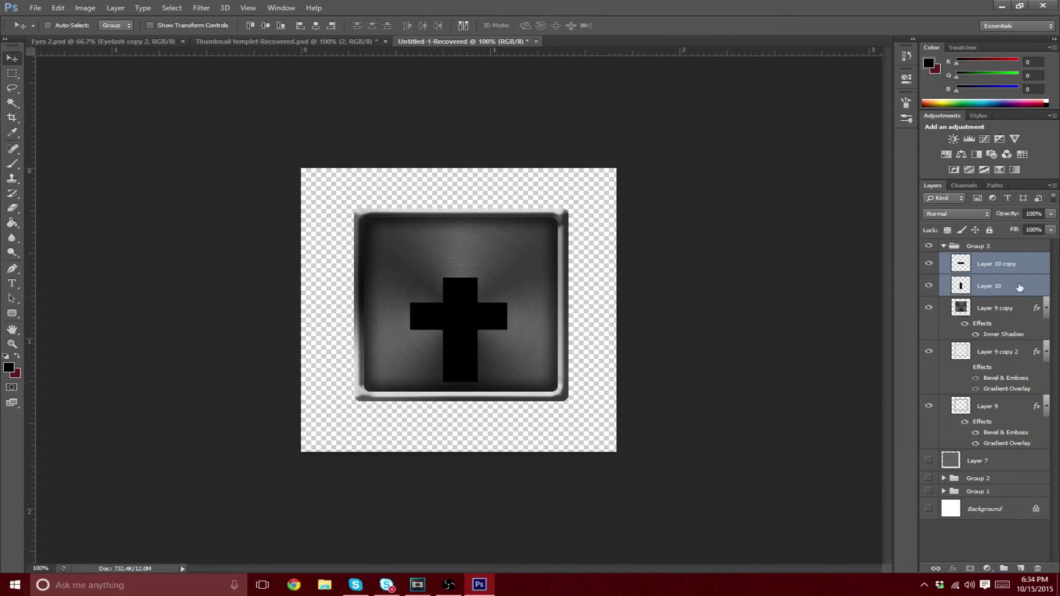
{"action": "left_click", "coordinate": [1010, 268]}
{"action": "key", "text": "m"}
{"action": "left_click_drag", "start_coordinate": [545, 247], "coordinate": [574, 273]}
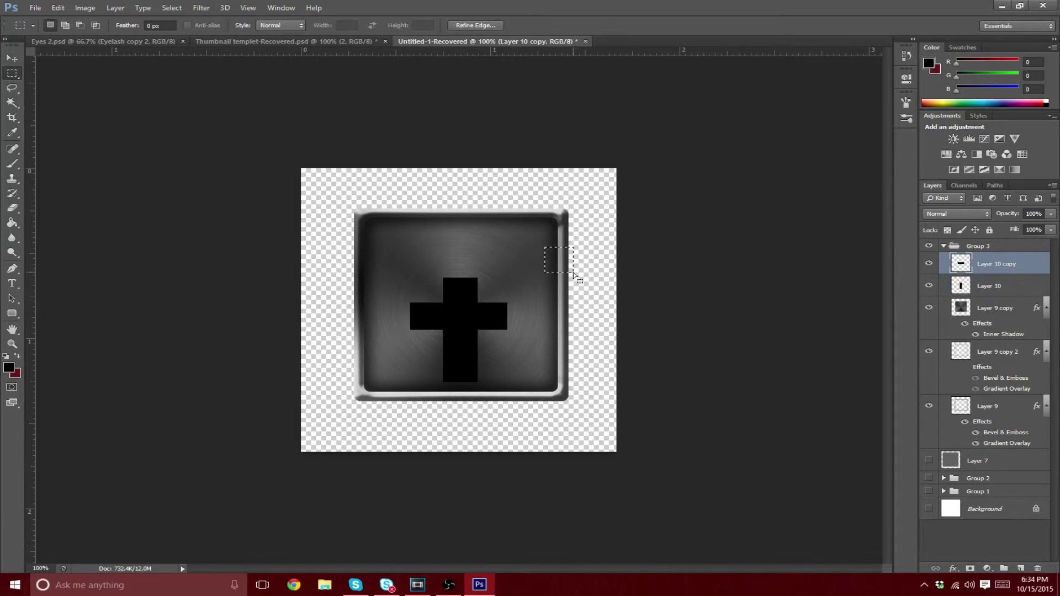
{"action": "key", "text": "g"}
{"action": "left_click", "coordinate": [559, 260]}
{"action": "key", "text": "ctrl+d"}
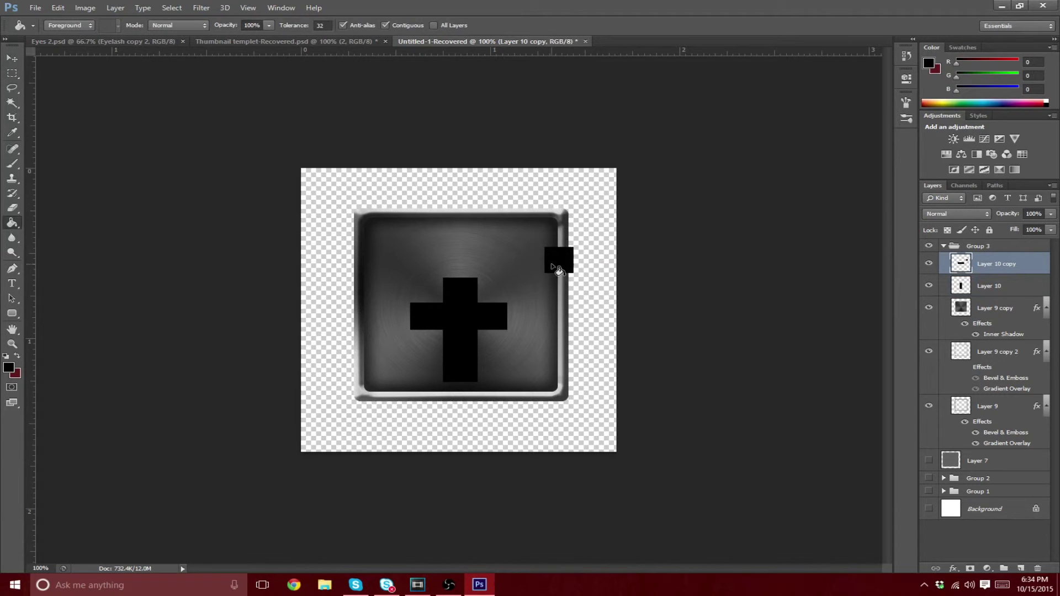
{"action": "key", "text": "v"}
{"action": "left_click_drag", "start_coordinate": [564, 267], "coordinate": [404, 293]}
{"action": "key", "text": "ctrl+z"}
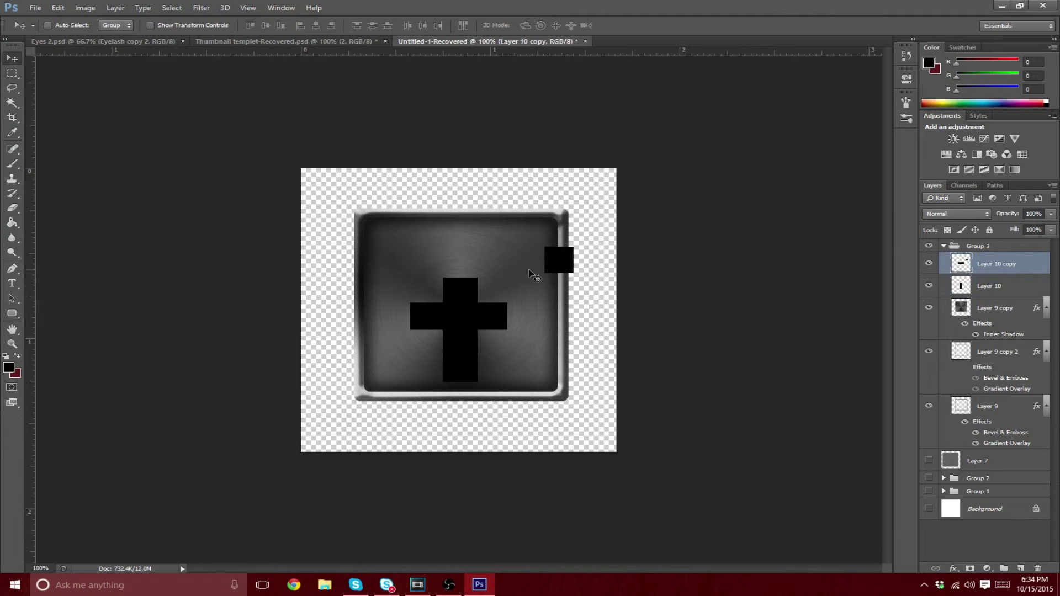
Step: Select only the small black square and move it to just left of the crossbar, level with it and separated by a narrow gap
{"action": "key", "text": "m"}
{"action": "left_click_drag", "start_coordinate": [511, 226], "coordinate": [595, 288]}
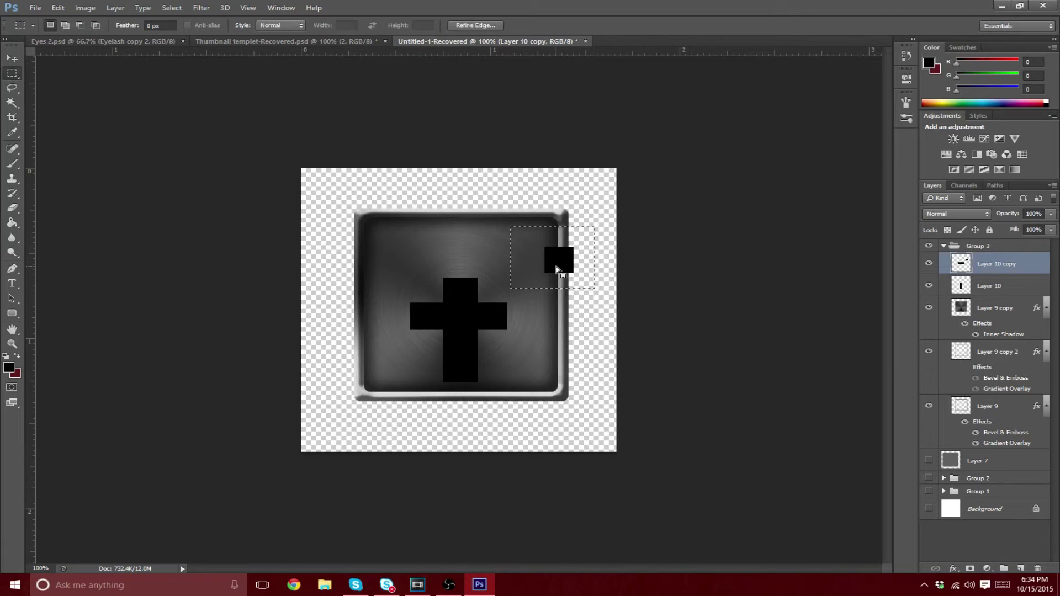
{"action": "key", "text": "v"}
{"action": "left_click_drag", "start_coordinate": [558, 269], "coordinate": [551, 281]}
{"action": "left_click_drag", "start_coordinate": [535, 315], "coordinate": [386, 323]}
{"action": "key", "text": "ctrl+t"}
{"action": "left_click_drag", "start_coordinate": [451, 302], "coordinate": [389, 319]}
{"action": "key", "text": "Return"}
{"action": "key", "text": "ctrl+d"}
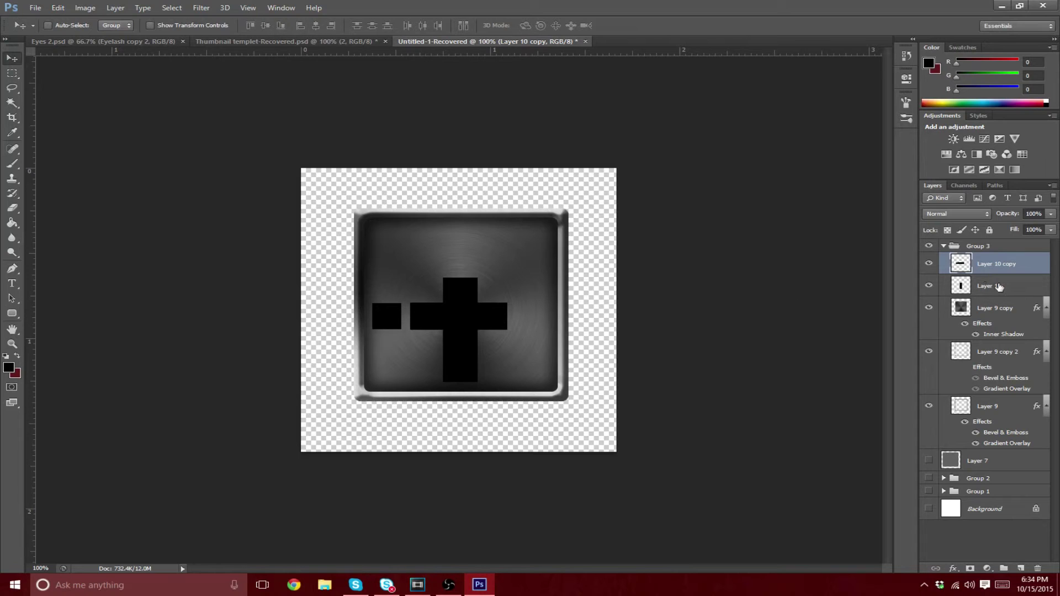
Step: Merge the two bar layers and rotate the merged shape clockwise so its bars run diagonally with the small square at the upper left
{"action": "left_click", "coordinate": [999, 285]}
{"action": "left_click", "coordinate": [998, 265], "text": "shift"}
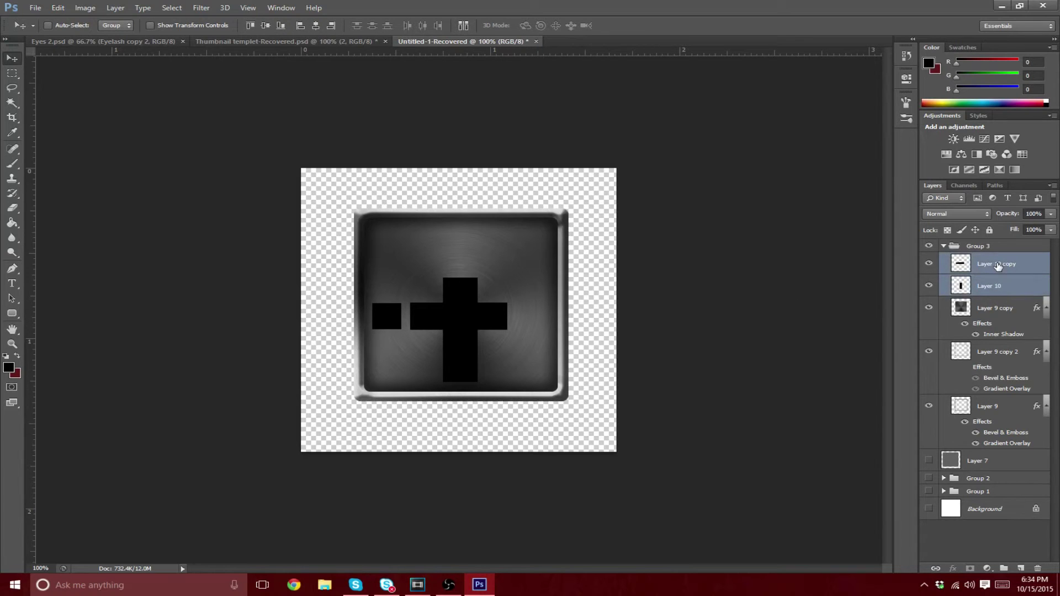
{"action": "key", "text": "ctrl+e"}
{"action": "key", "text": "ctrl+t"}
{"action": "left_click_drag", "start_coordinate": [580, 249], "coordinate": [623, 387]}
{"action": "key", "text": "Return"}
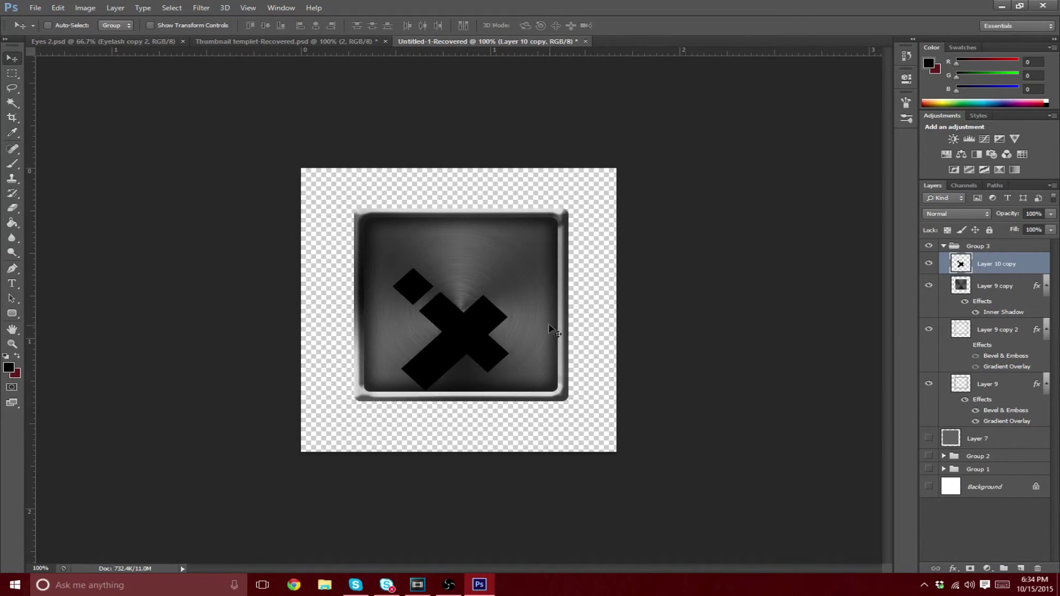
Step: Move the rotated cross shape up so its crossing sits near the center of the plate
{"action": "left_click_drag", "start_coordinate": [488, 348], "coordinate": [482, 327]}
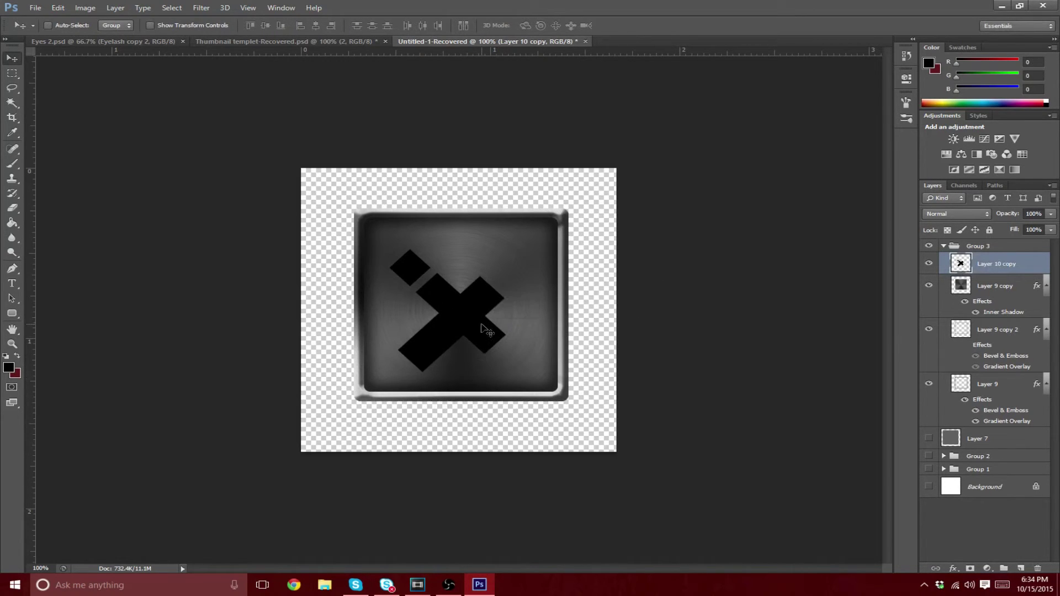
{"action": "key", "text": "ctrl+t"}
{"action": "left_click_drag", "start_coordinate": [525, 242], "coordinate": [506, 255]}
{"action": "key", "text": "Escape"}
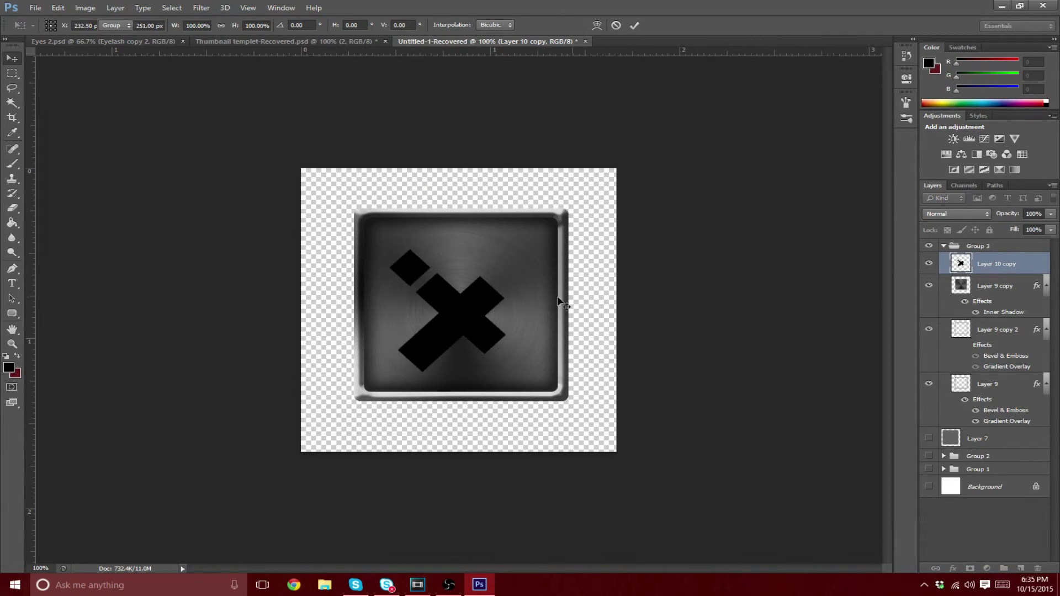
{"action": "mouse_move", "coordinate": [477, 313]}
{"action": "left_mouse_down"}
{"action": "mouse_move", "coordinate": [461, 310]}
{"action": "mouse_move", "coordinate": [480, 307]}
{"action": "left_mouse_up"}
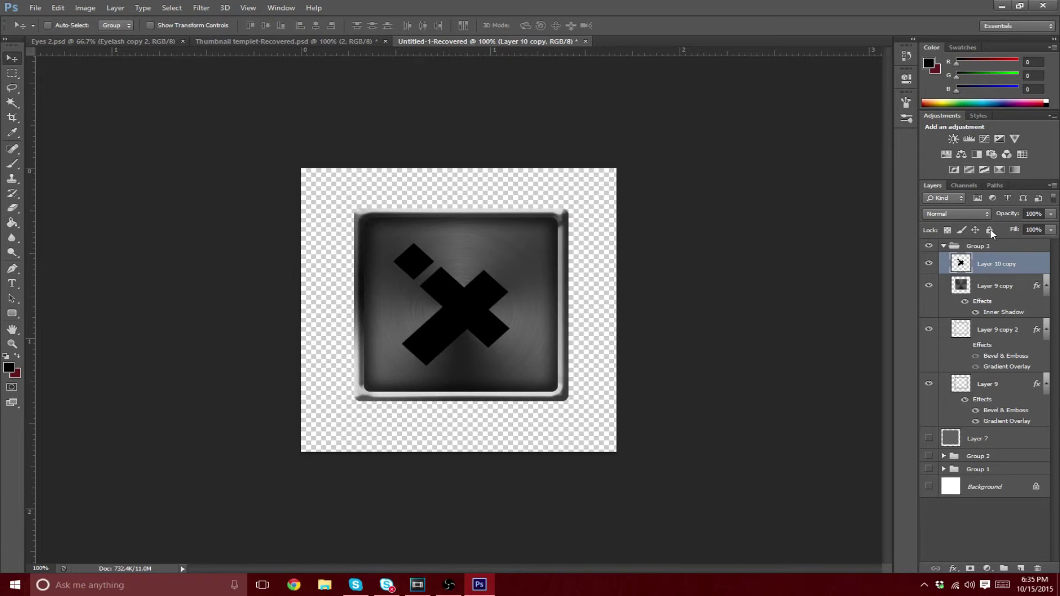
Step: Add a Bevel & Emboss effect to the cross layer with direction Down, technique Smooth and style Emboss
{"action": "double_click", "coordinate": [1027, 267]}
{"action": "left_click", "coordinate": [596, 240]}
{"action": "left_click", "coordinate": [619, 241]}
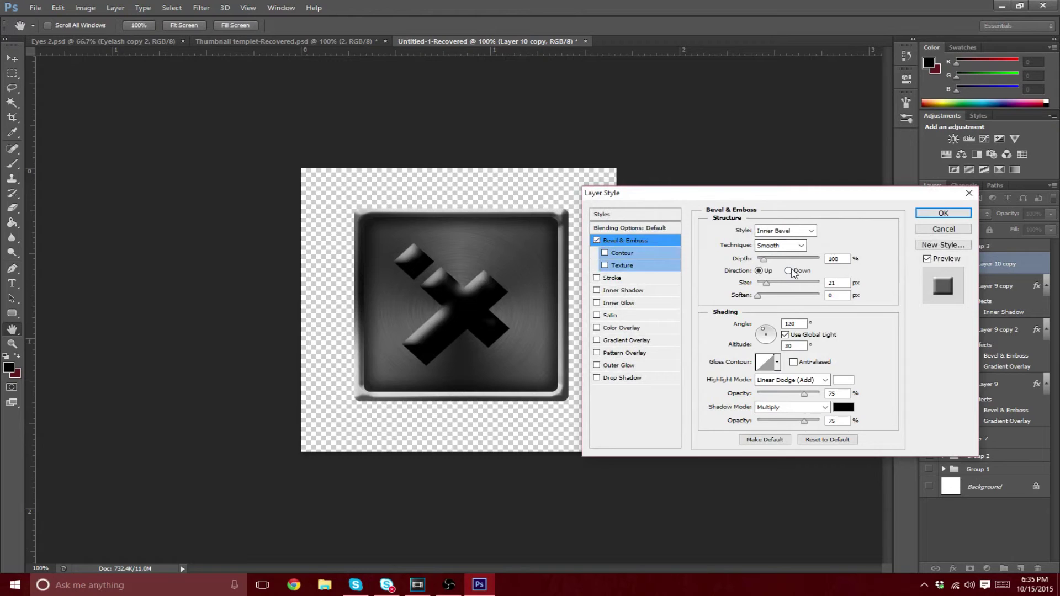
{"action": "left_click", "coordinate": [789, 271]}
{"action": "left_click", "coordinate": [798, 245]}
{"action": "left_click", "coordinate": [798, 253]}
{"action": "left_click", "coordinate": [812, 231]}
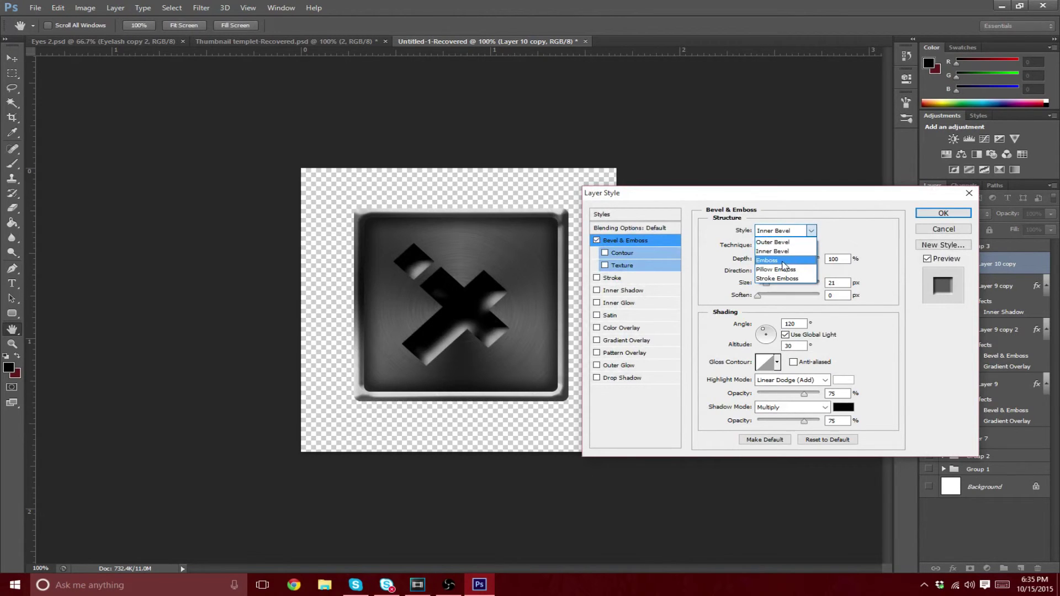
{"action": "left_click", "coordinate": [790, 260]}
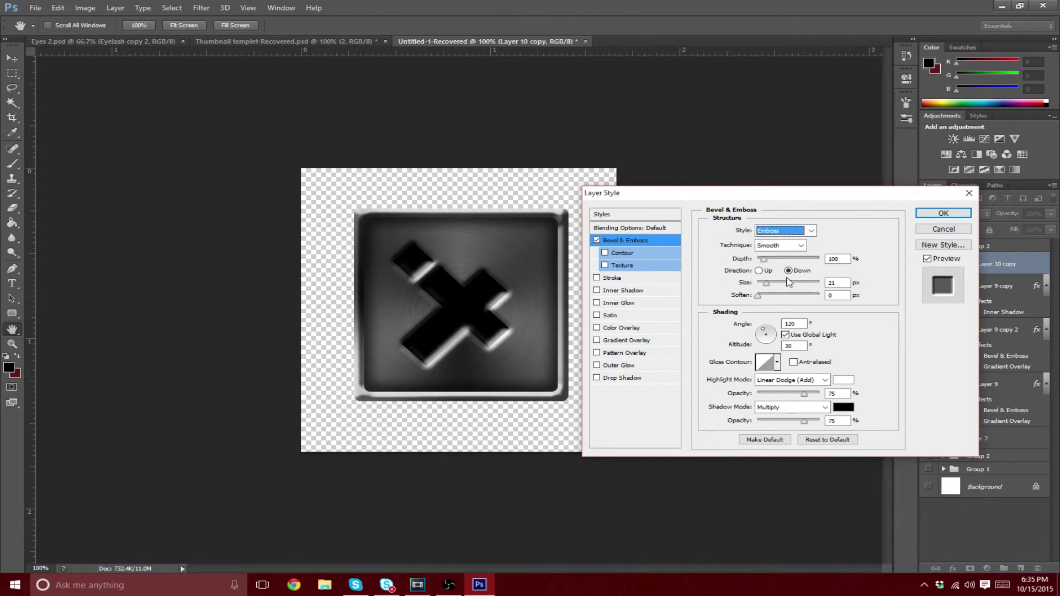
Step: Set the bevel to the Chisel Soft technique with depth 134%, size 13 px and soften 3 px
{"action": "left_click_drag", "start_coordinate": [767, 284], "coordinate": [774, 285]}
{"action": "left_click", "coordinate": [787, 246]}
{"action": "left_click", "coordinate": [775, 266]}
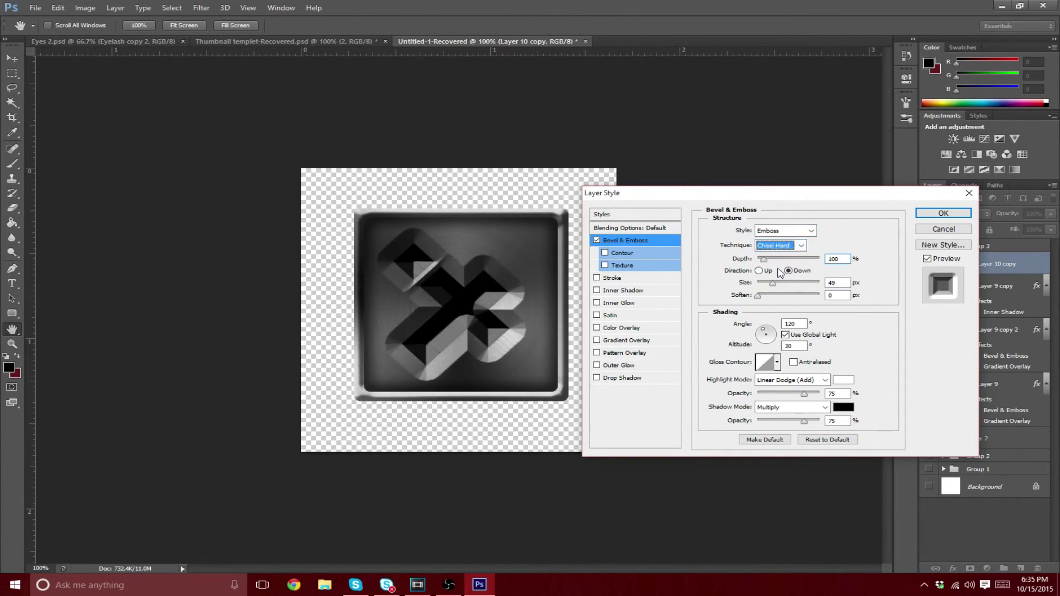
{"action": "left_click", "coordinate": [784, 249]}
{"action": "left_click", "coordinate": [776, 275]}
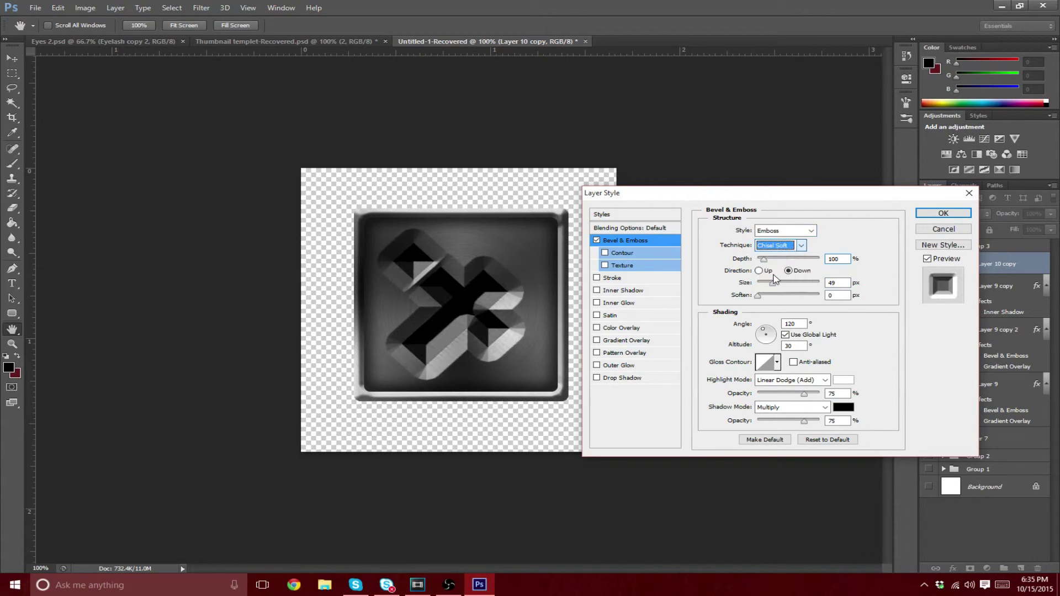
{"action": "left_click", "coordinate": [772, 284]}
{"action": "left_click_drag", "start_coordinate": [772, 285], "coordinate": [768, 296]}
{"action": "left_click", "coordinate": [776, 296]}
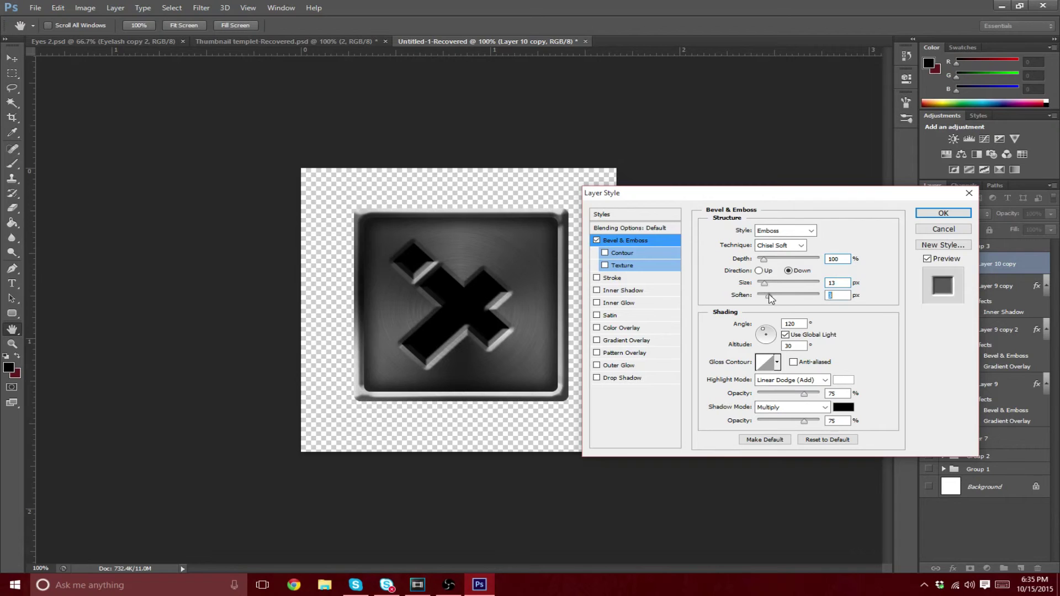
{"action": "left_click", "coordinate": [772, 260]}
{"action": "left_click_drag", "start_coordinate": [772, 260], "coordinate": [766, 262]}
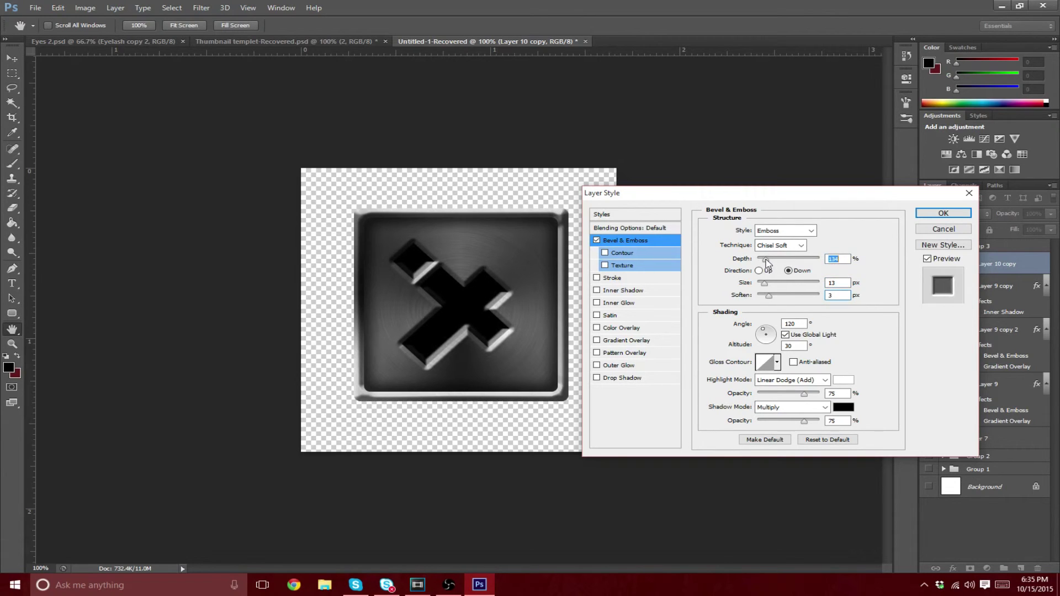
Step: Enable the bevel's Contour with a range of about 37% and an inverted Texture scaled to about 19%
{"action": "left_click", "coordinate": [605, 253]}
{"action": "left_click", "coordinate": [618, 255]}
{"action": "mouse_move", "coordinate": [766, 253]}
{"action": "left_mouse_down"}
{"action": "mouse_move", "coordinate": [786, 254]}
{"action": "mouse_move", "coordinate": [734, 253]}
{"action": "mouse_move", "coordinate": [759, 250]}
{"action": "left_mouse_up"}
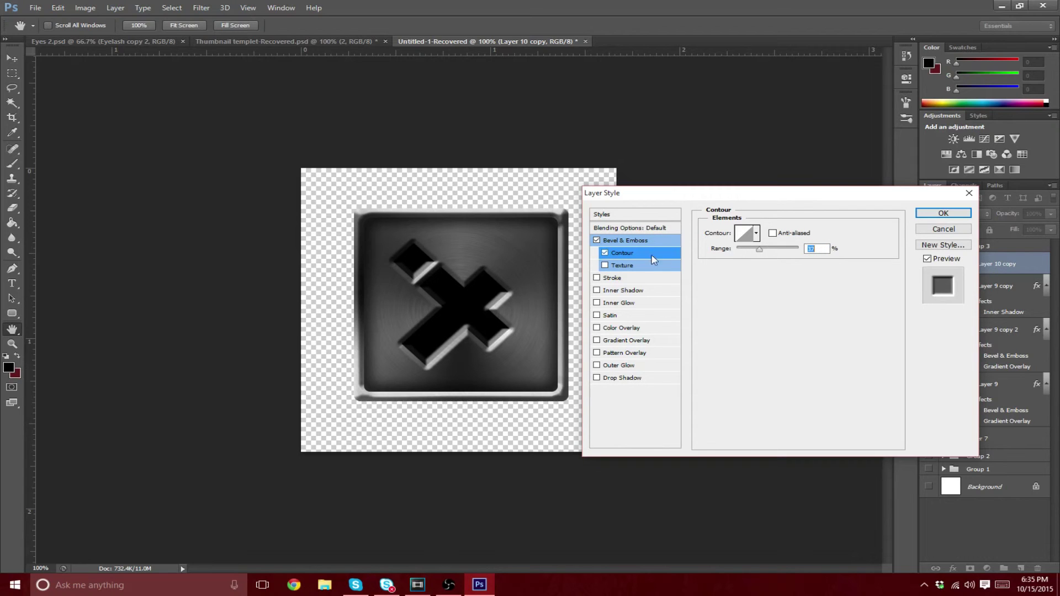
{"action": "left_click", "coordinate": [605, 266]}
{"action": "left_click", "coordinate": [619, 270]}
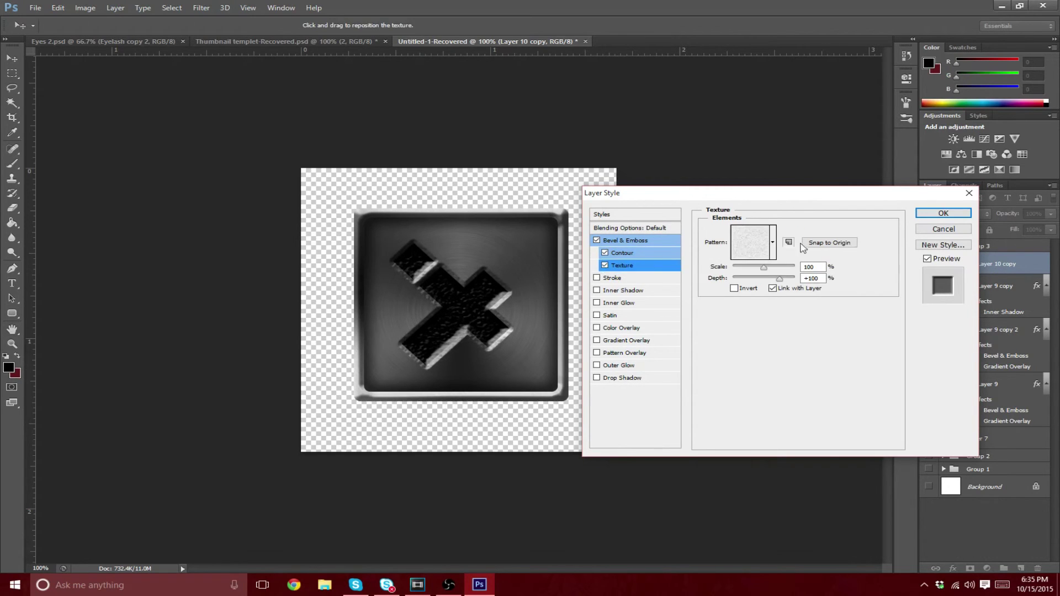
{"action": "left_click_drag", "start_coordinate": [763, 268], "coordinate": [740, 269]}
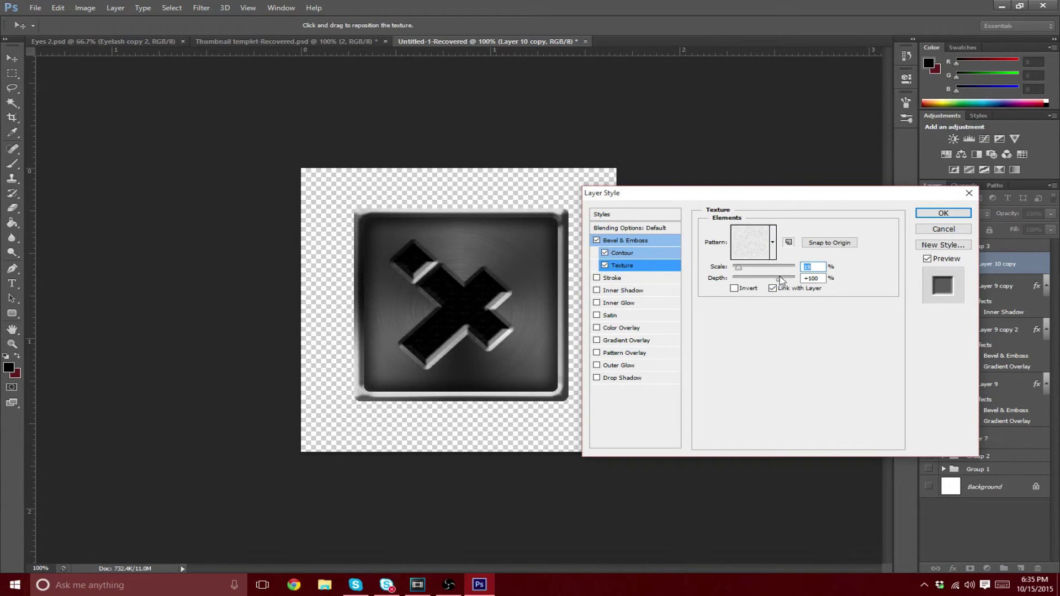
{"action": "left_click", "coordinate": [737, 288]}
Step: Add a Gradient Overlay to the cross with an angle of -90°, 15% opacity and the Radial style
{"action": "left_click", "coordinate": [596, 340]}
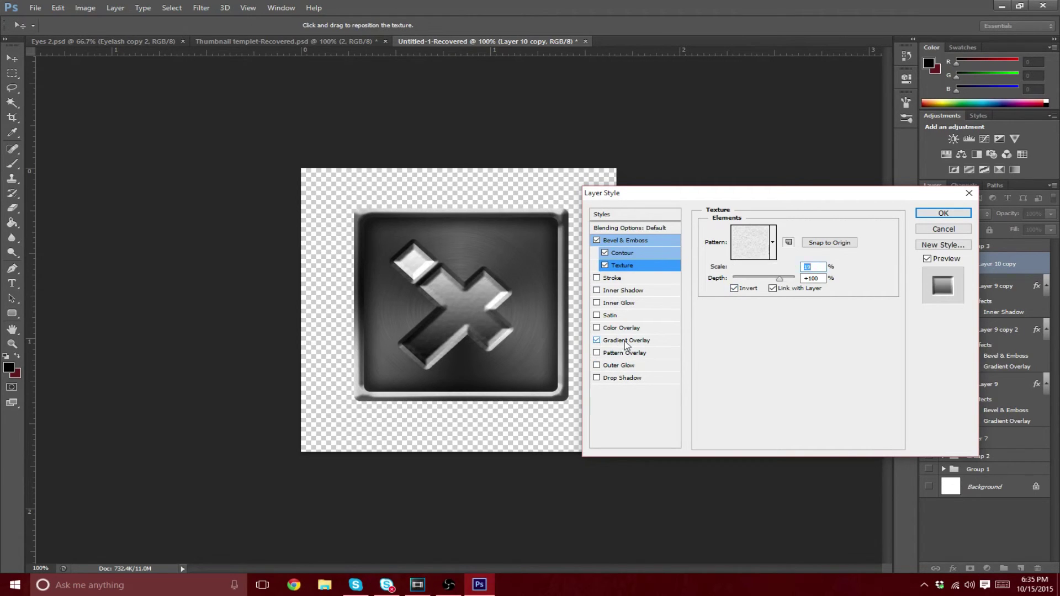
{"action": "left_click", "coordinate": [625, 340]}
{"action": "left_click", "coordinate": [761, 296]}
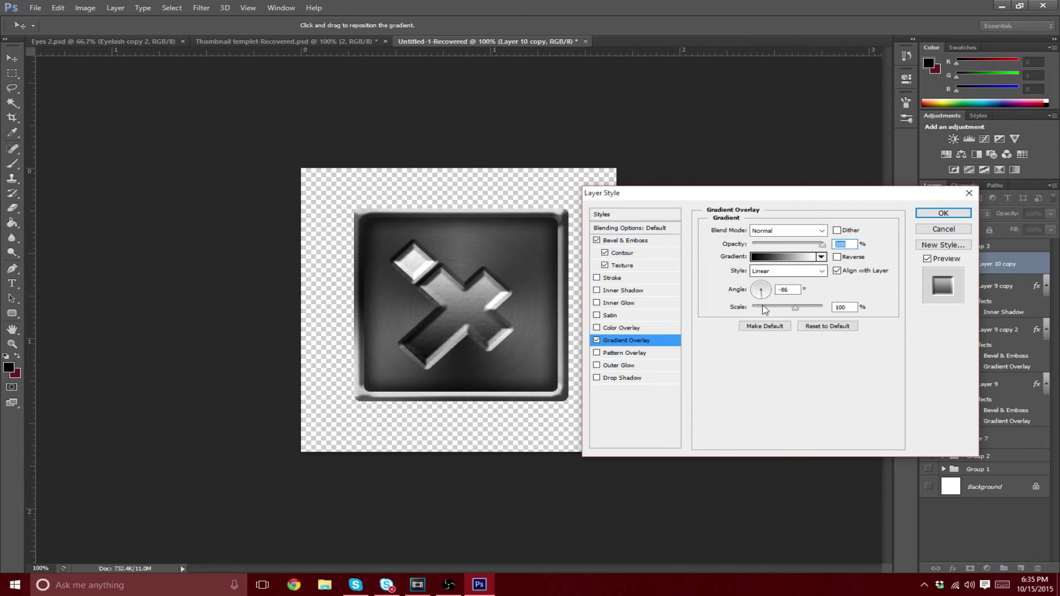
{"action": "left_click_drag", "start_coordinate": [760, 310], "coordinate": [761, 310]}
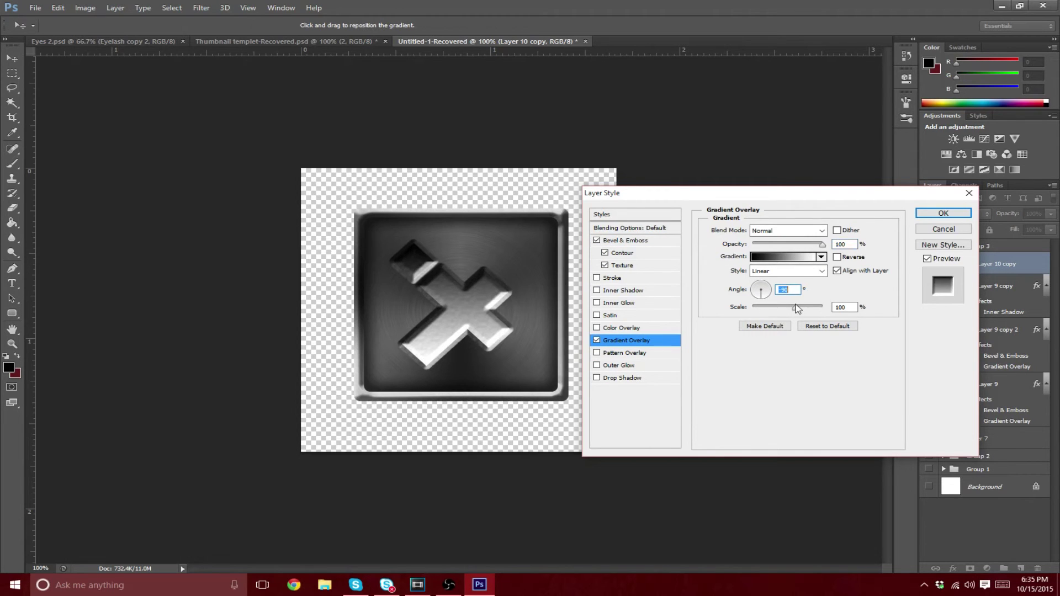
{"action": "left_click_drag", "start_coordinate": [822, 245], "coordinate": [763, 248]}
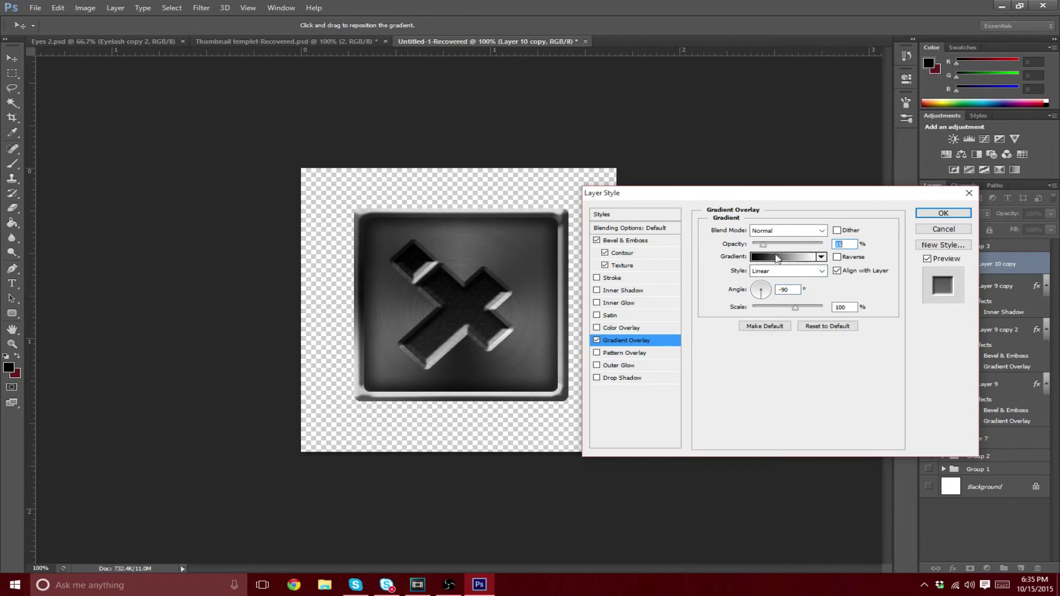
{"action": "left_click", "coordinate": [822, 271]}
{"action": "left_click", "coordinate": [778, 292]}
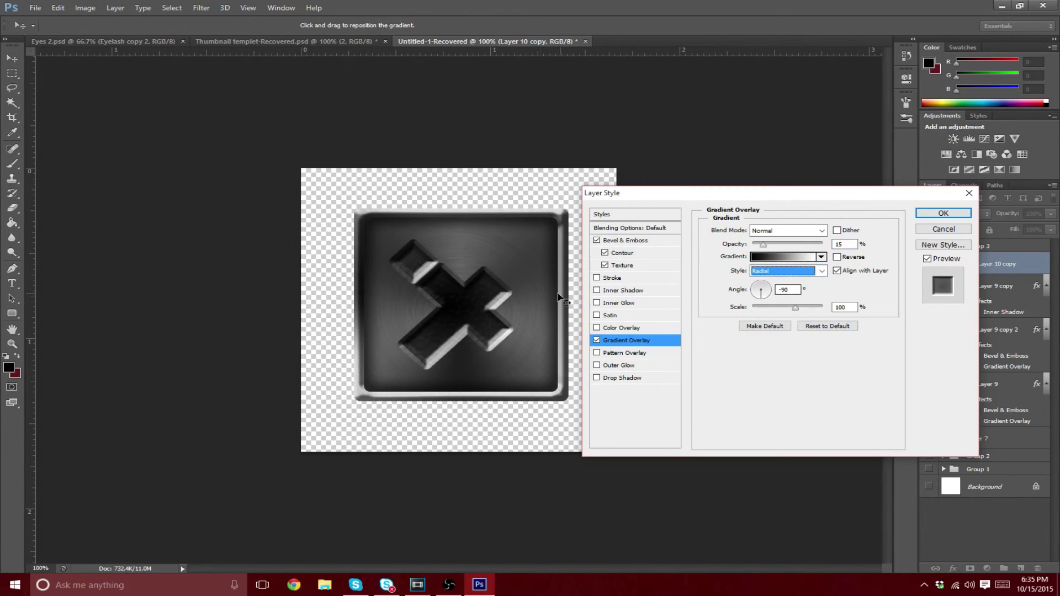
Step: Swap the overlay gradient's color stops so it runs from white to black, apply the layer style and collapse Group 3
{"action": "left_click", "coordinate": [821, 257]}
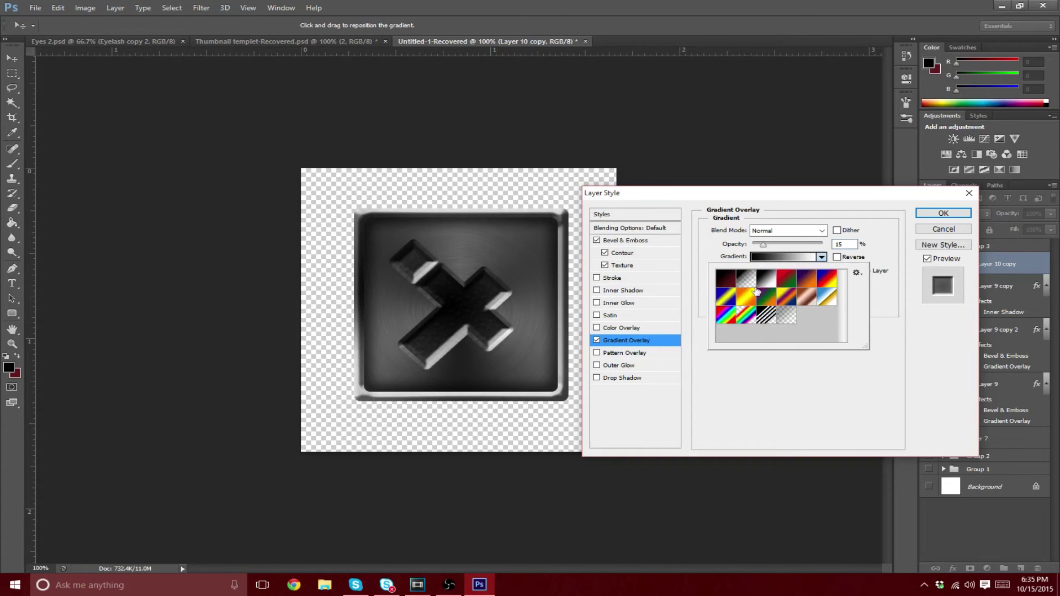
{"action": "key", "text": "Escape"}
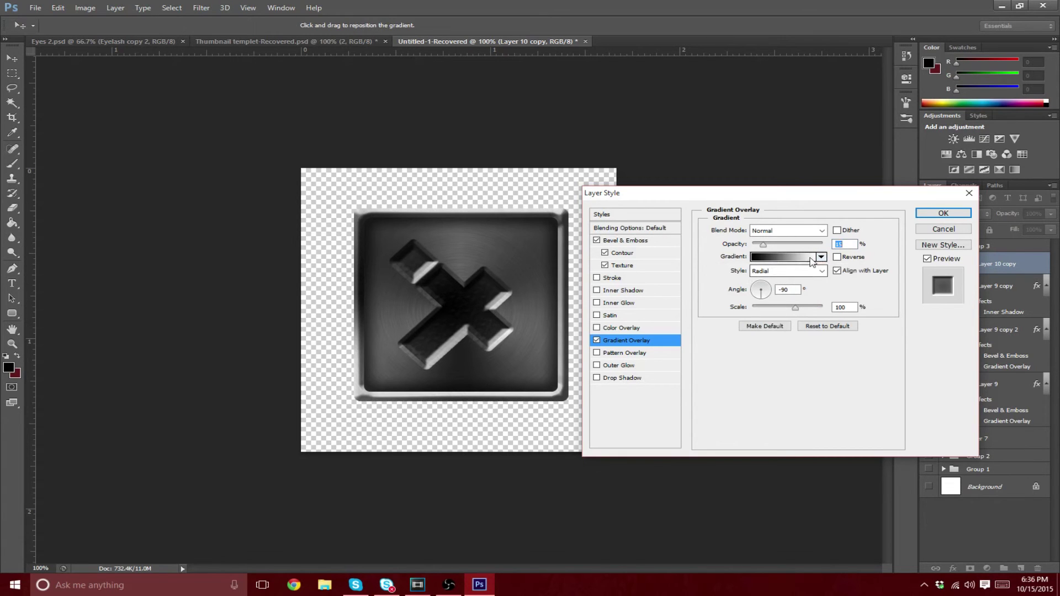
{"action": "left_click", "coordinate": [795, 258]}
{"action": "left_click_drag", "start_coordinate": [610, 338], "coordinate": [732, 338]}
{"action": "left_click_drag", "start_coordinate": [845, 339], "coordinate": [610, 338]}
{"action": "left_click_drag", "start_coordinate": [732, 340], "coordinate": [845, 339]}
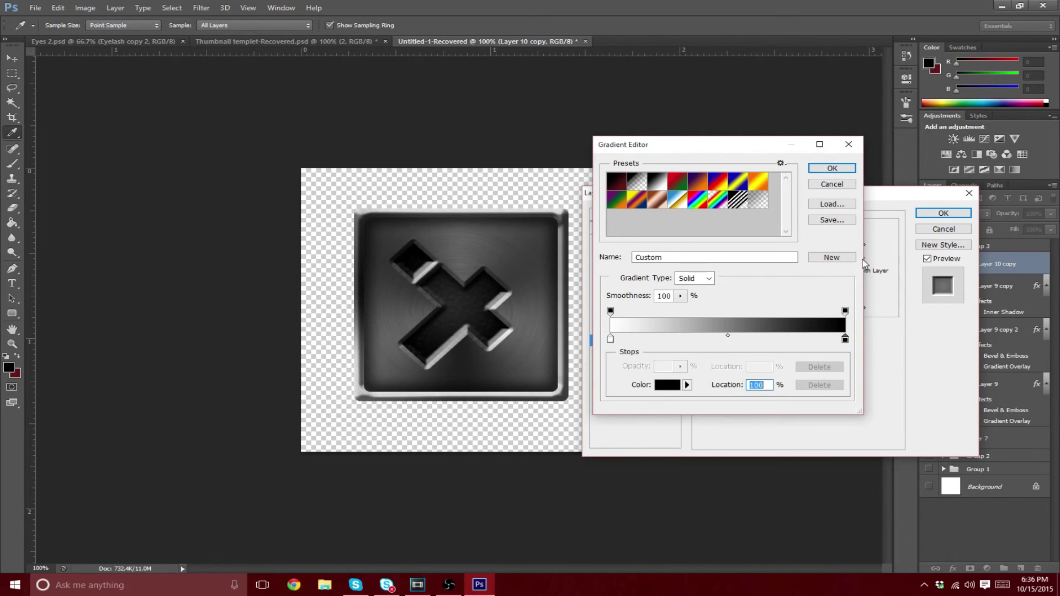
{"action": "left_click", "coordinate": [849, 171]}
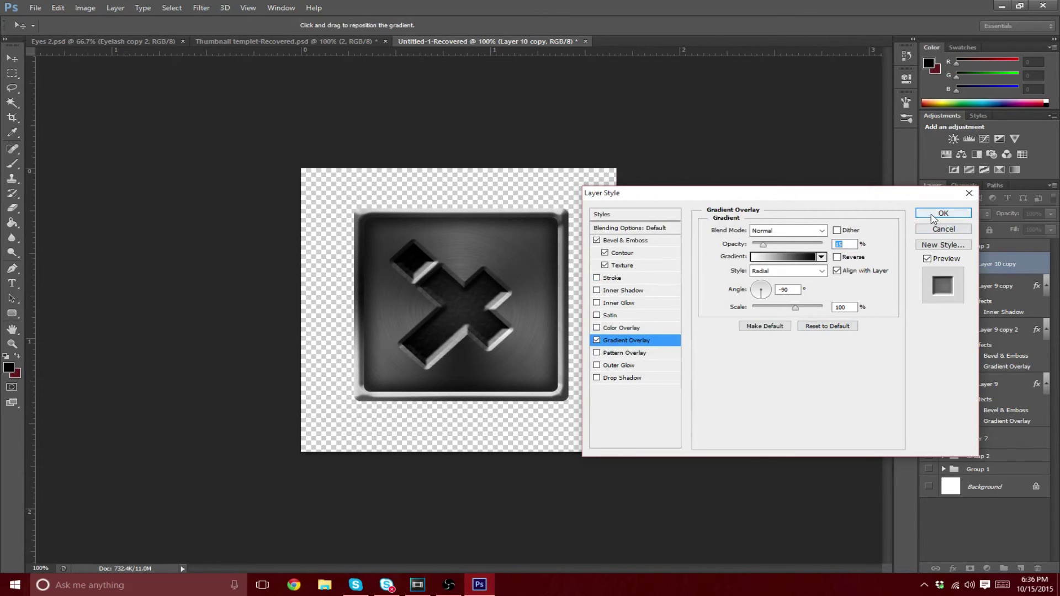
{"action": "left_click", "coordinate": [943, 215]}
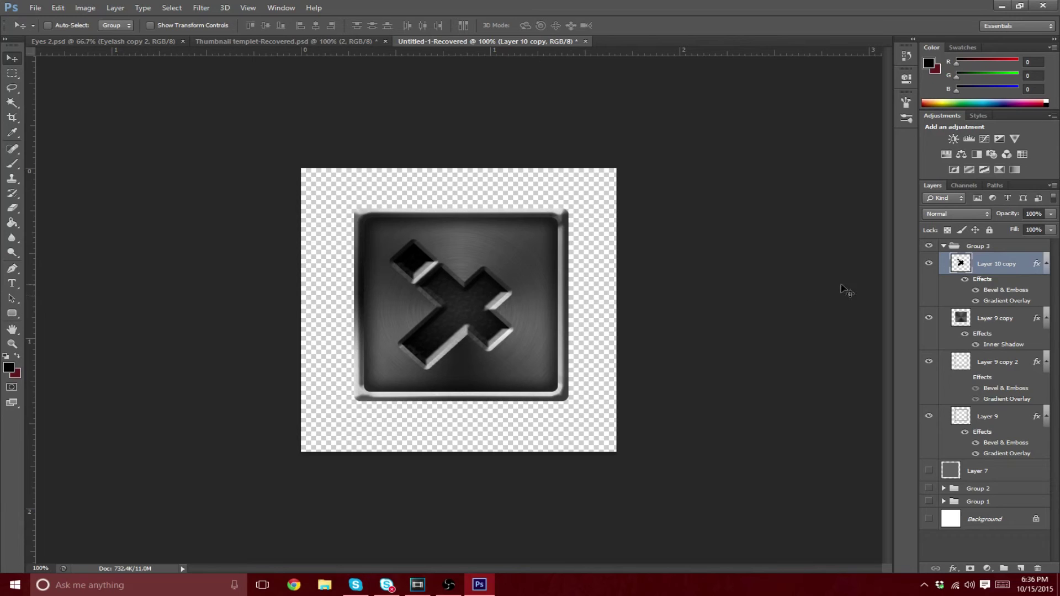
{"action": "left_click", "coordinate": [943, 247]}
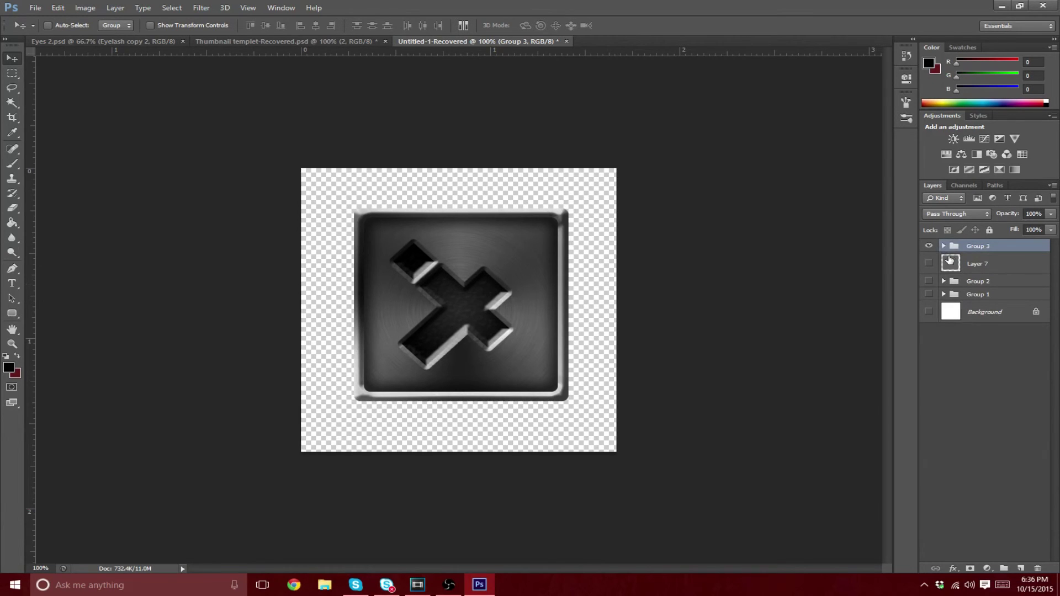